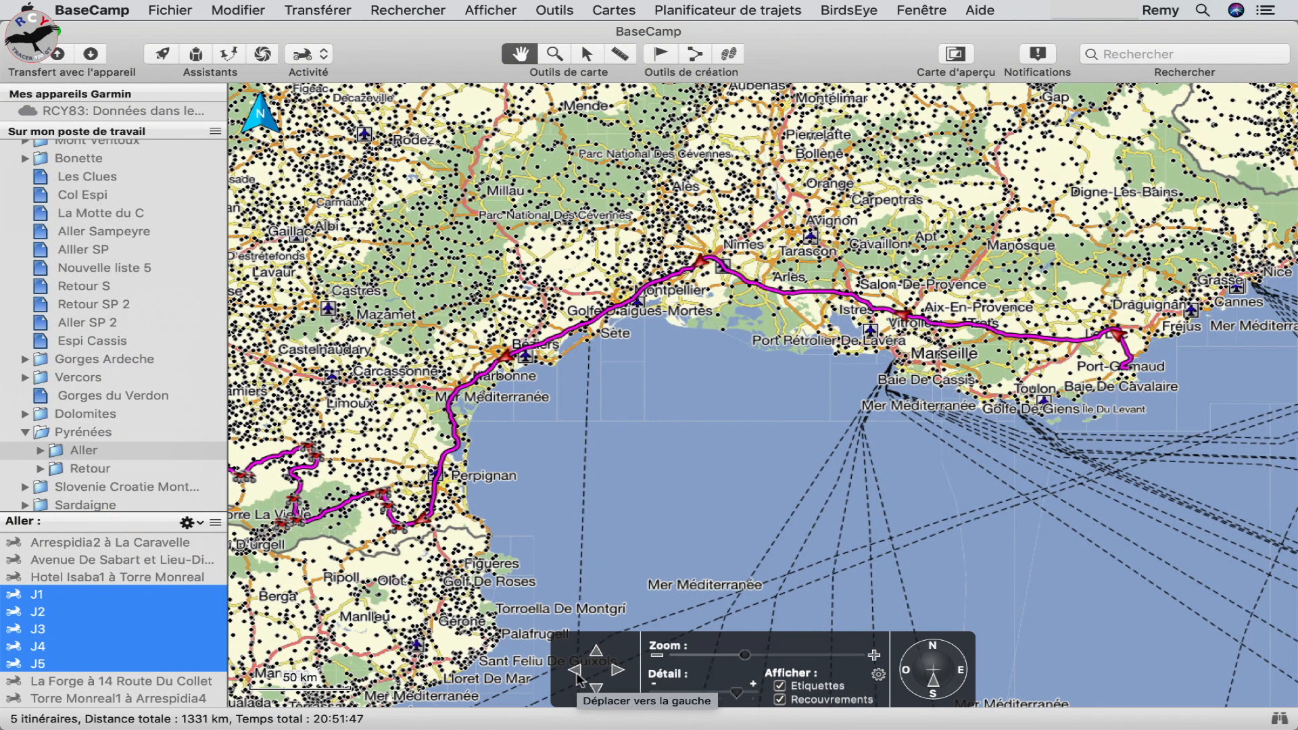
# - Examine the selected J1 to J5 itineraries on the map, following them westward from the Mediterranean along the Pyrenees
pyautogui.click(577, 671)
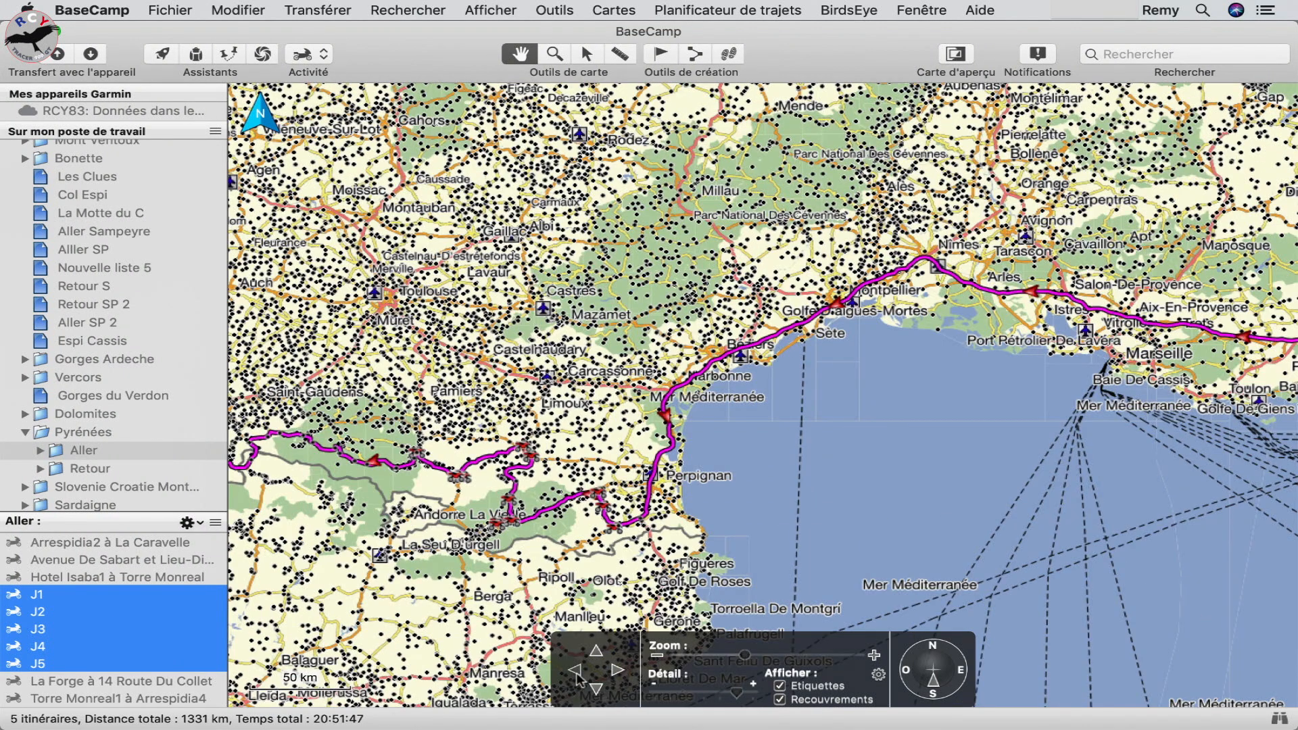
pyautogui.click(576, 672)
pyautogui.click(577, 672)
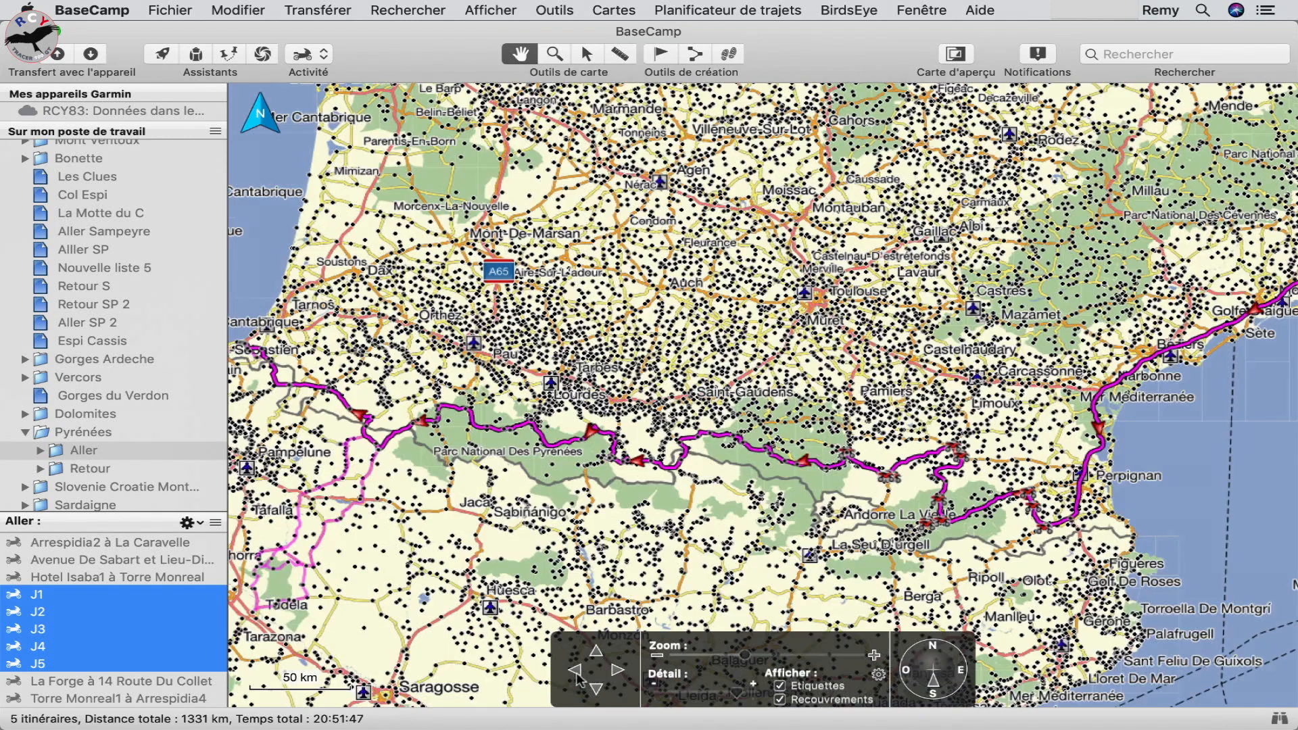
pyautogui.click(577, 672)
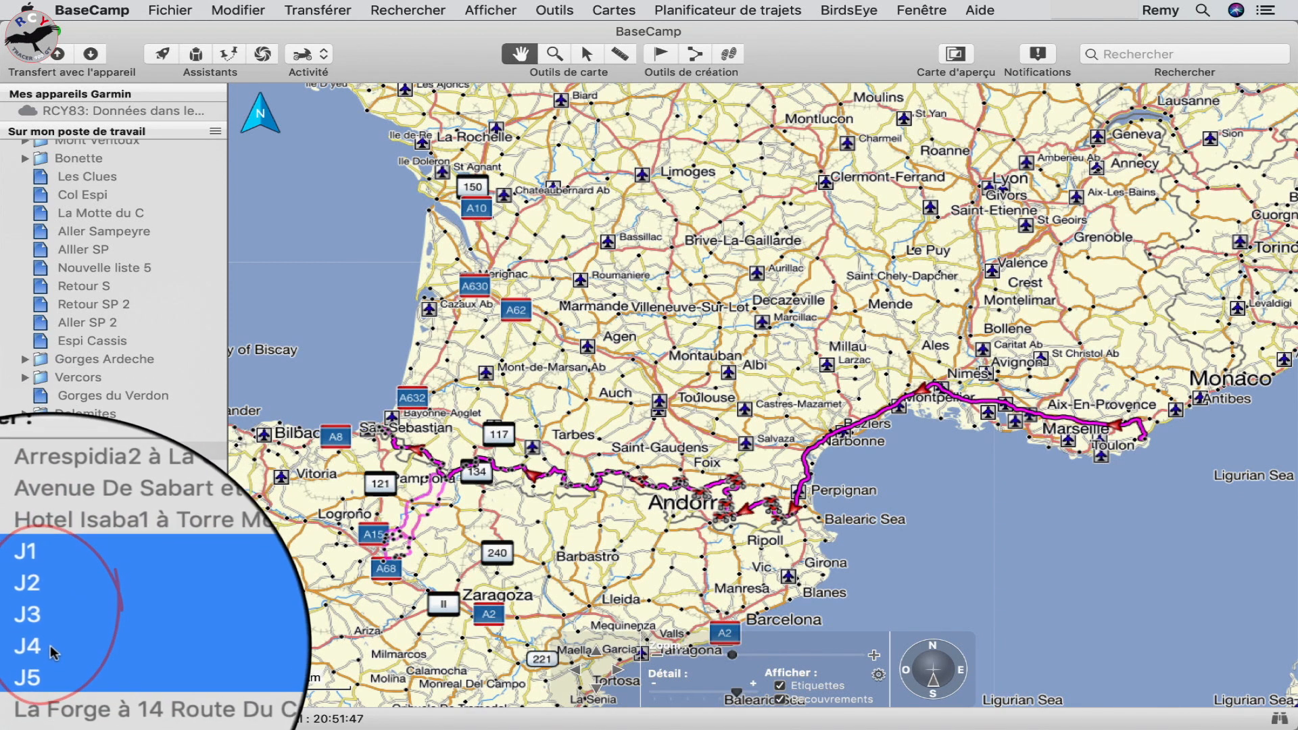
# - Review the itineraries J1, J2, J3, J4 and J5 one at a time, checking each one's course and total time
pyautogui.click(167, 595)
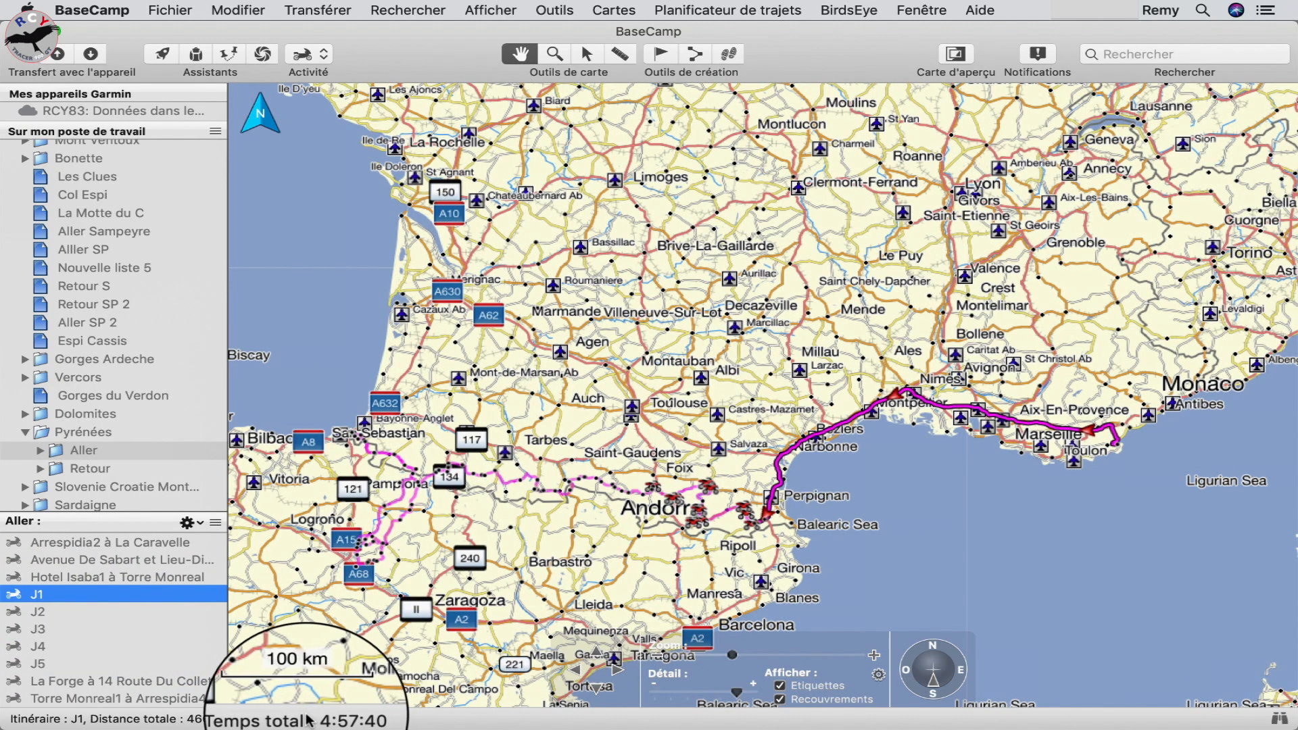
pyautogui.click(136, 612)
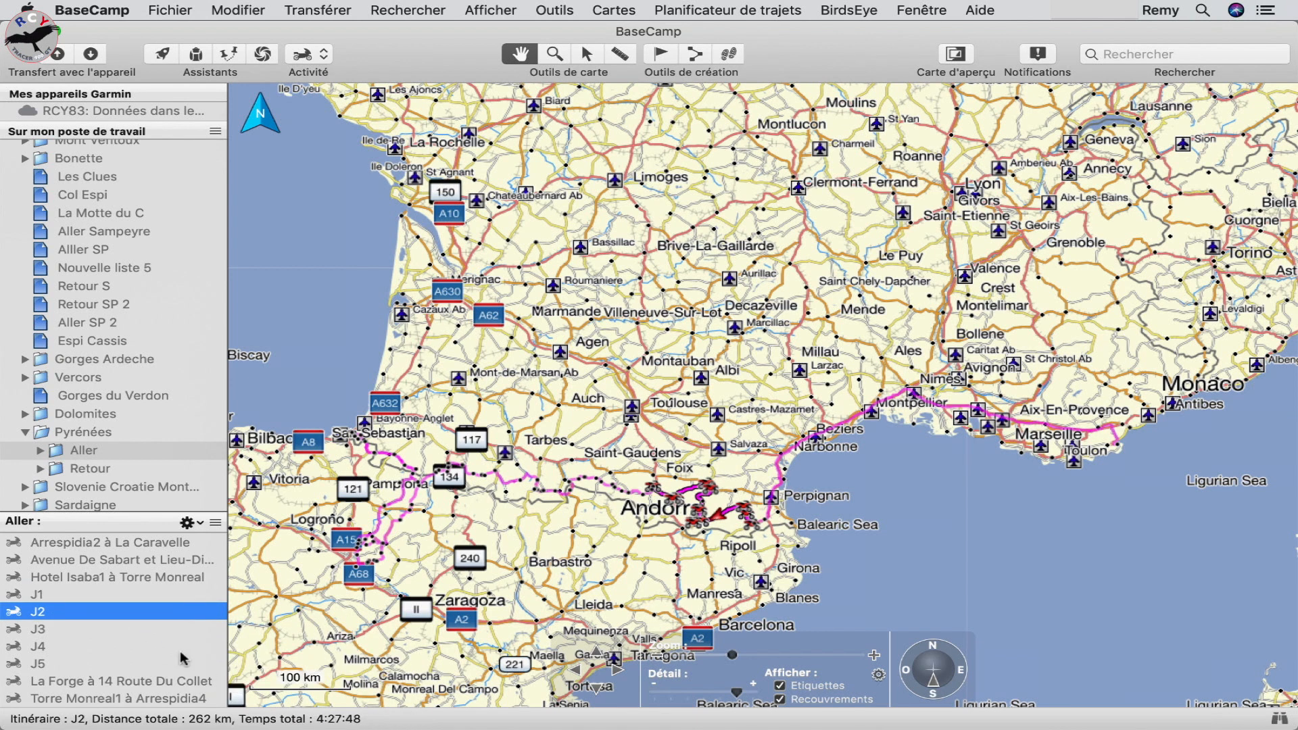
pyautogui.click(144, 630)
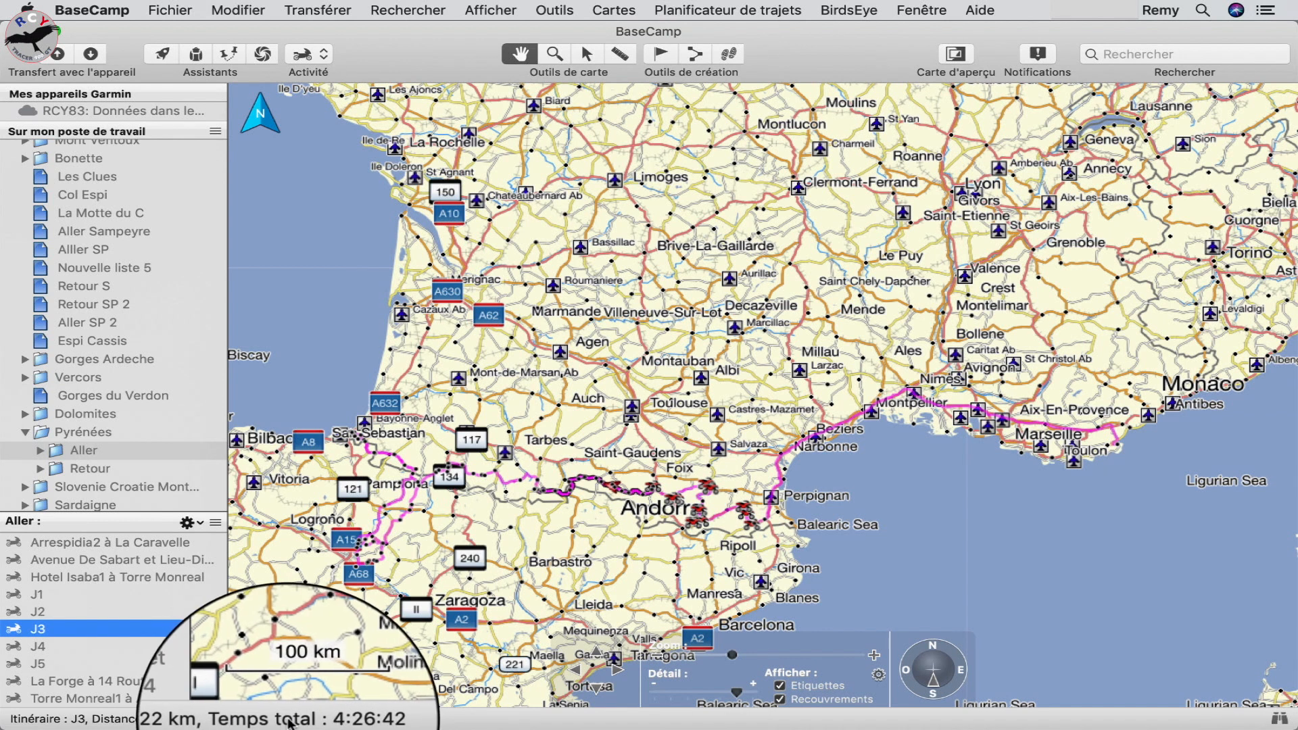
pyautogui.click(142, 647)
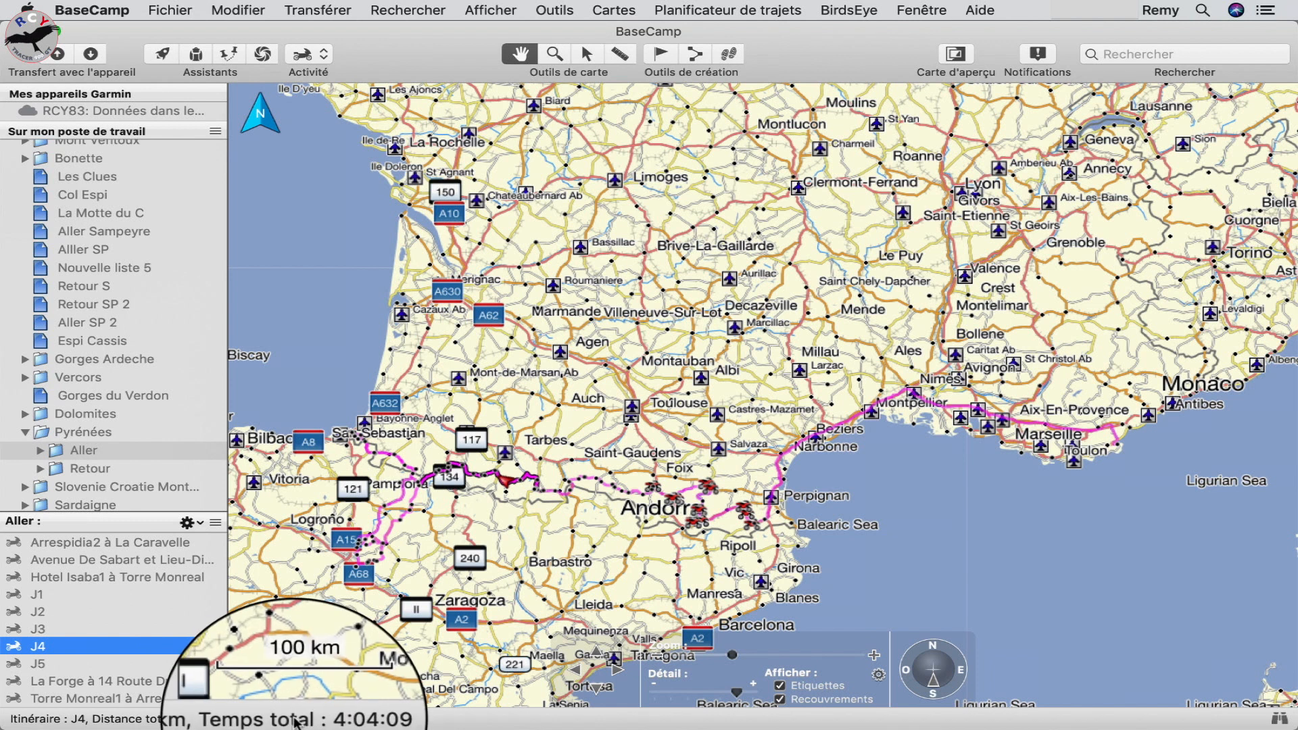
pyautogui.click(145, 665)
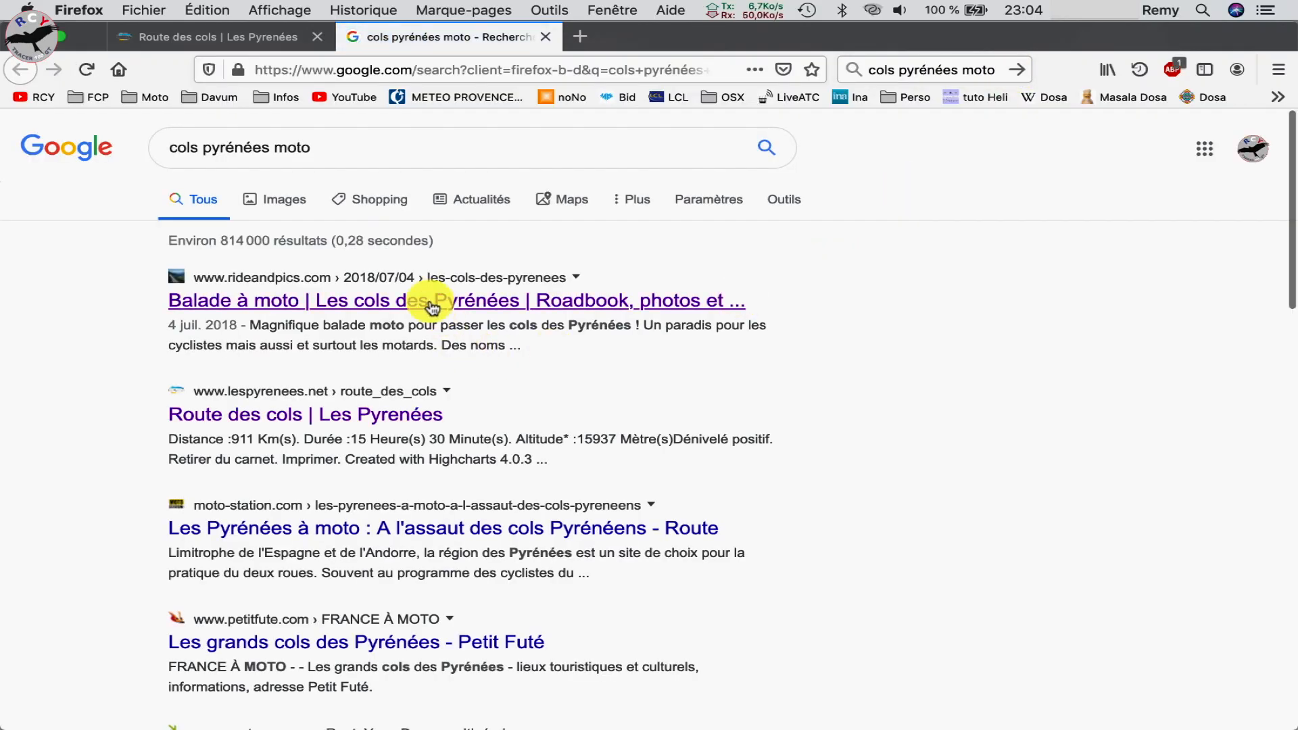
# - In Firefox, read the rideandpics.com article on the Pyrenees passes from the search results and return to the results
pyautogui.click(430, 303)
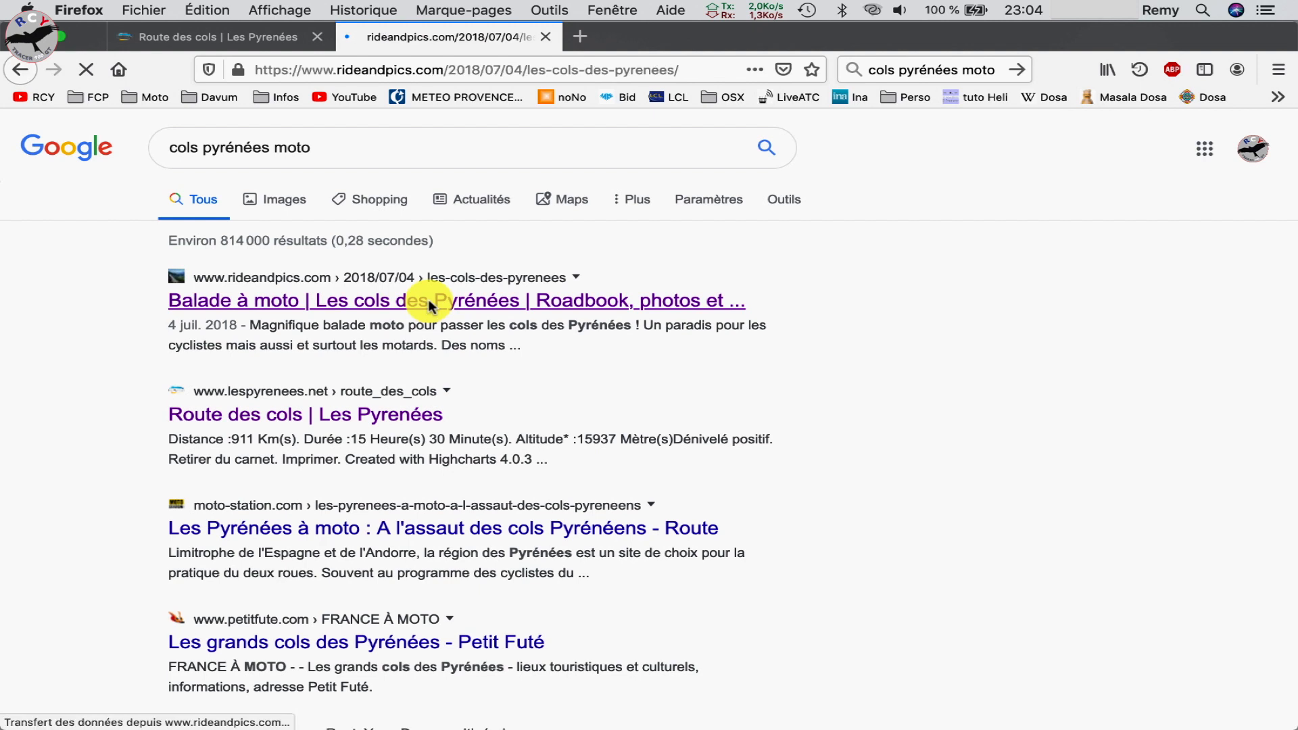
pyautogui.scroll(-8, 497, 396)
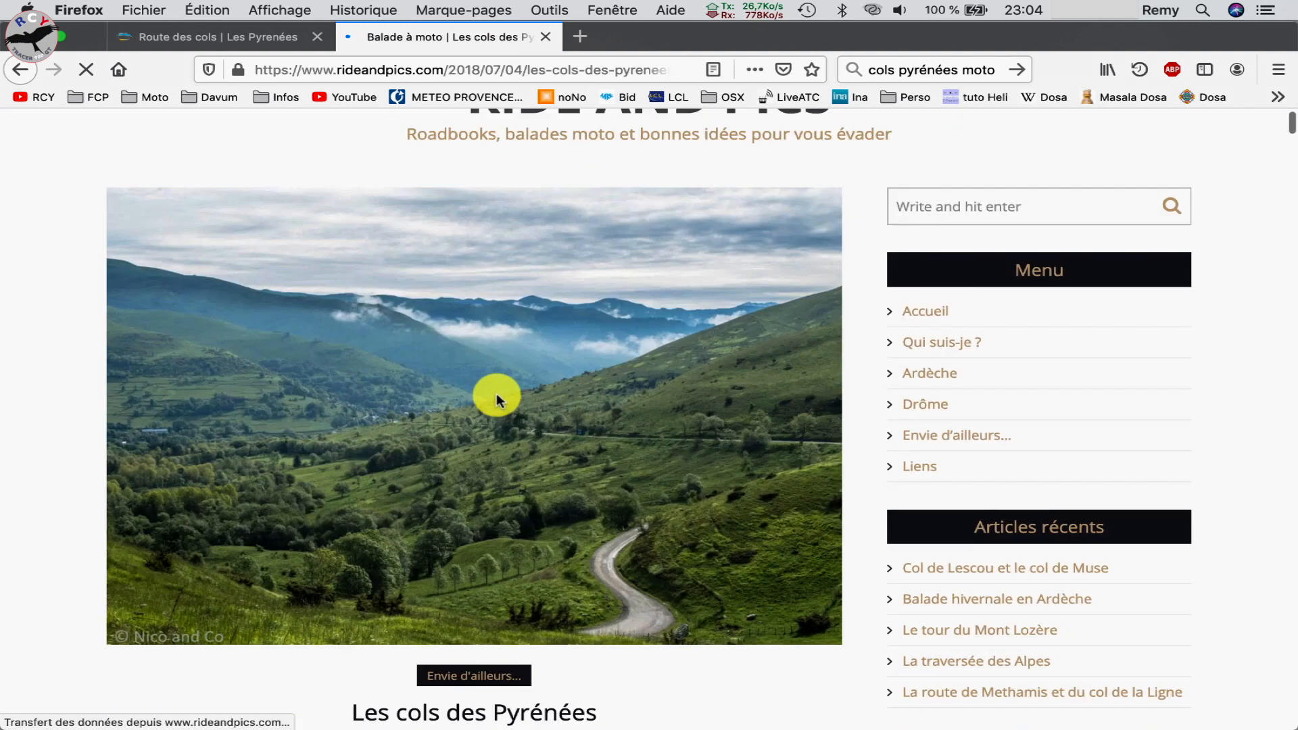
pyautogui.scroll(-8, 497, 395)
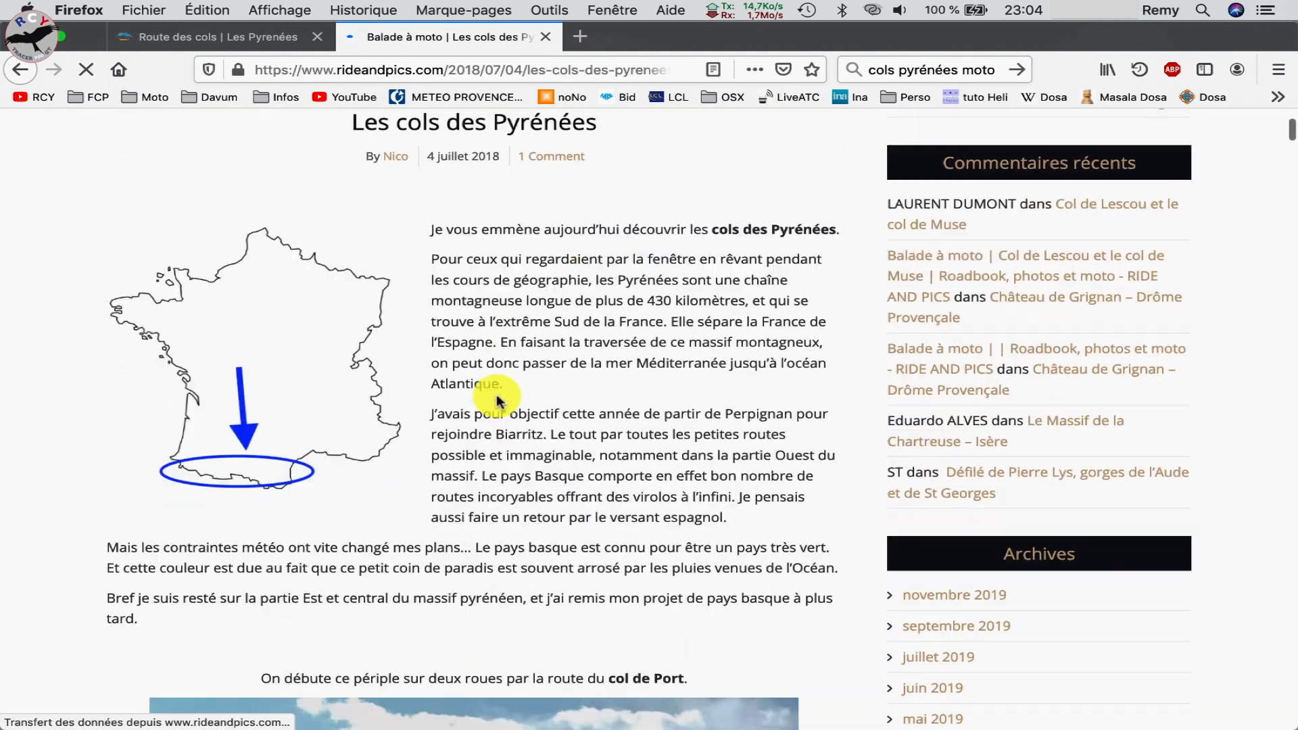
pyautogui.scroll(-1, 496, 395)
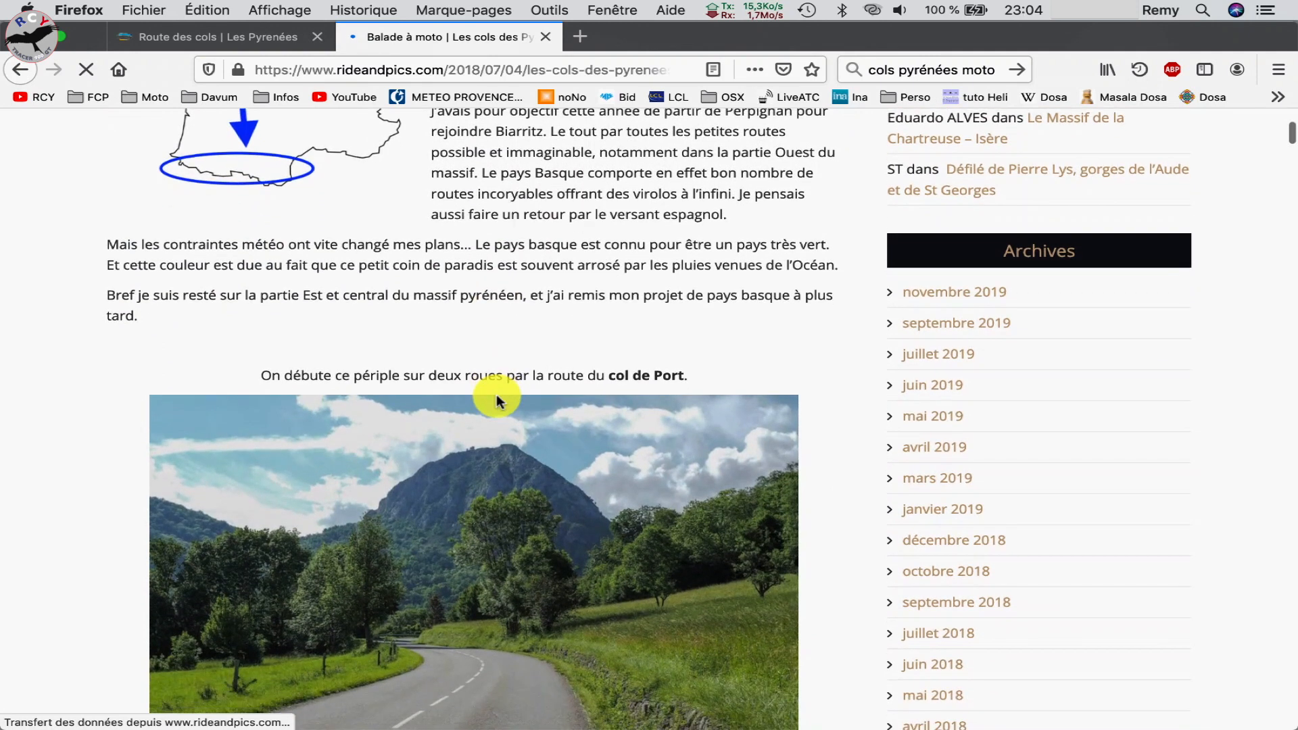
pyautogui.scroll(-3, 497, 401)
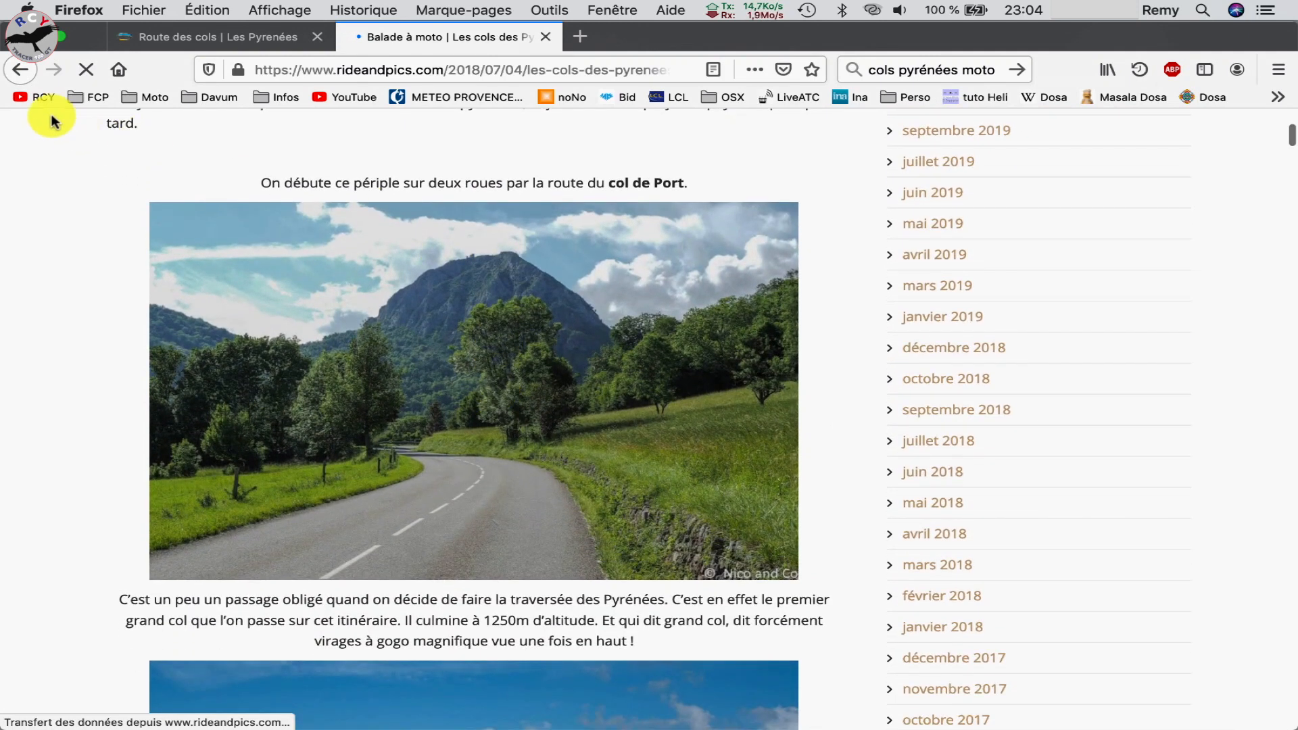
pyautogui.click(20, 69)
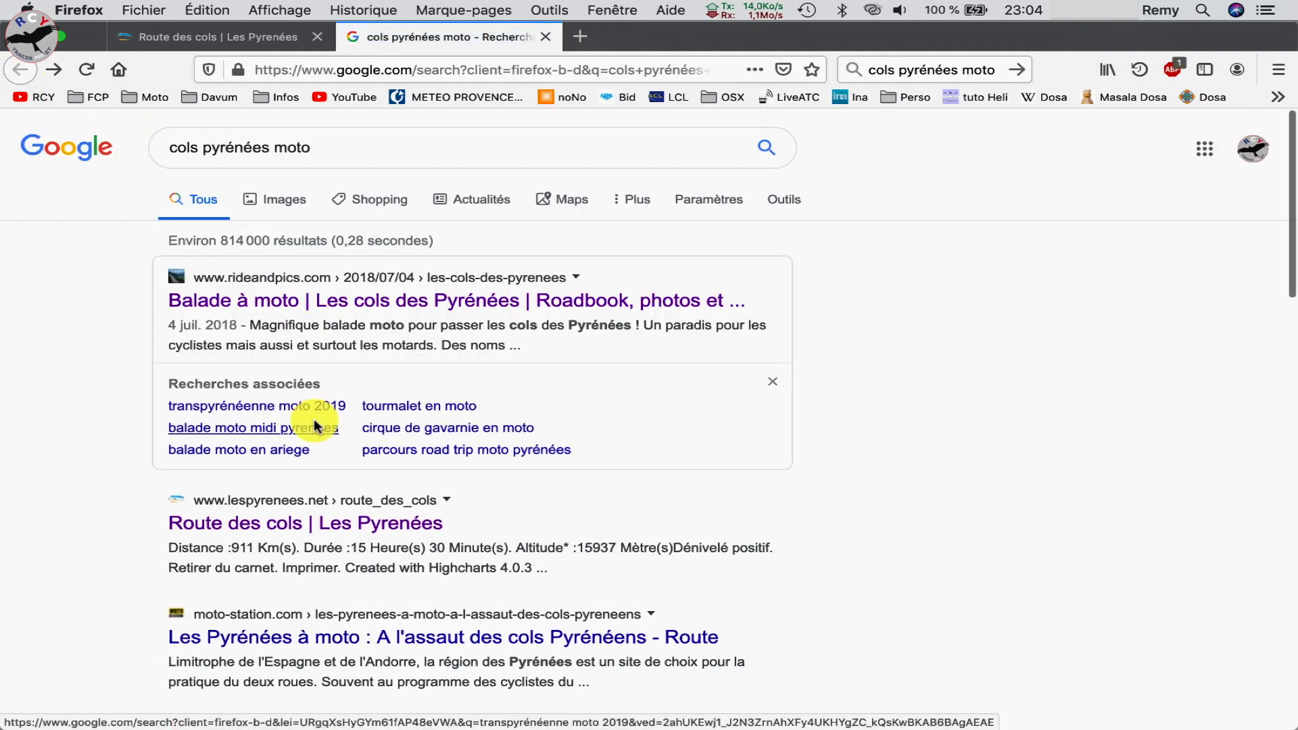
# - Open the "Route des cols" result from lespyrenees.net and examine its route details and map
pyautogui.click(328, 523)
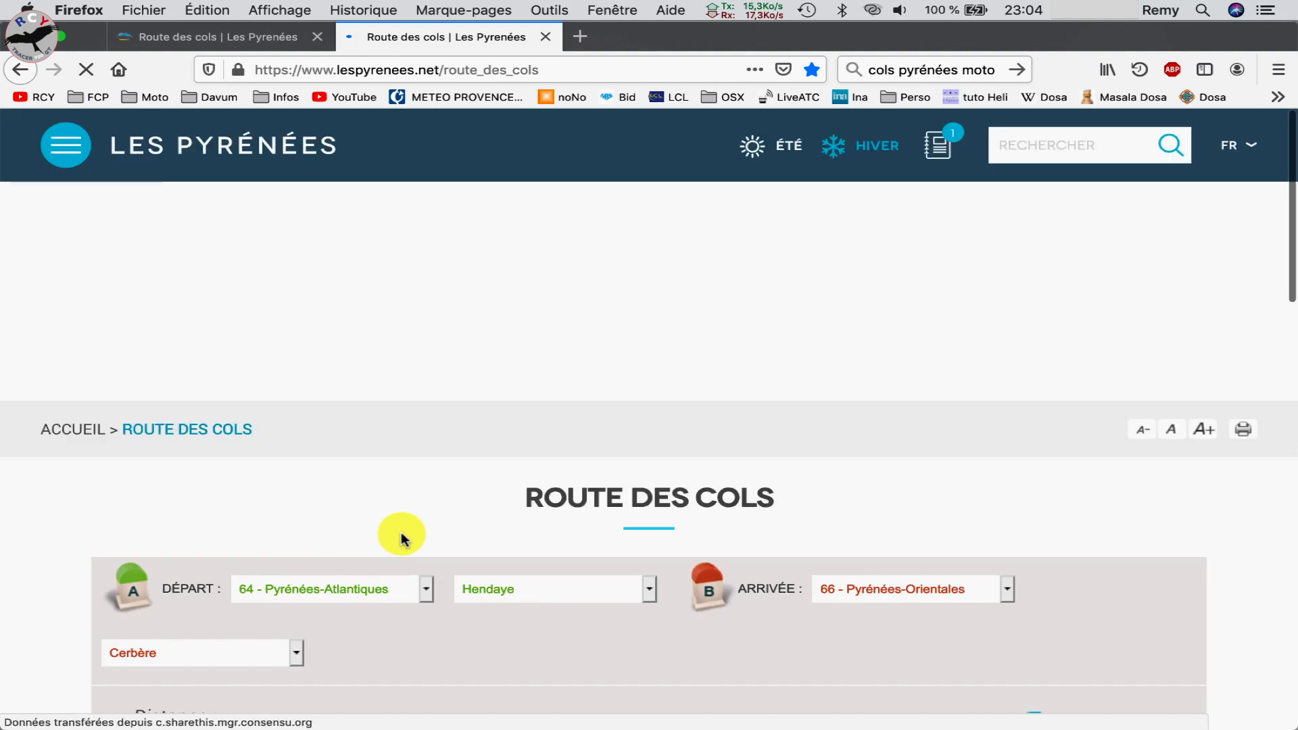
pyautogui.scroll(-3, 402, 538)
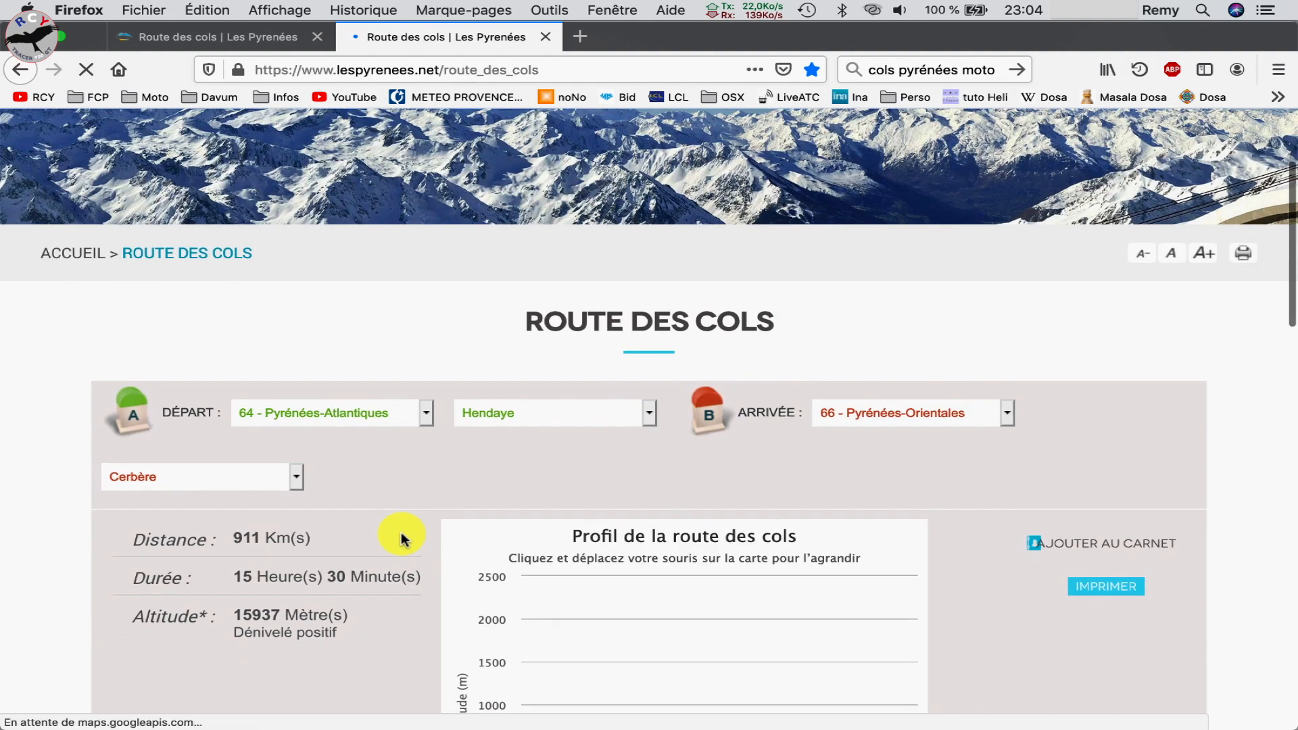
pyautogui.scroll(-3, 401, 533)
pyautogui.scroll(-5, 400, 533)
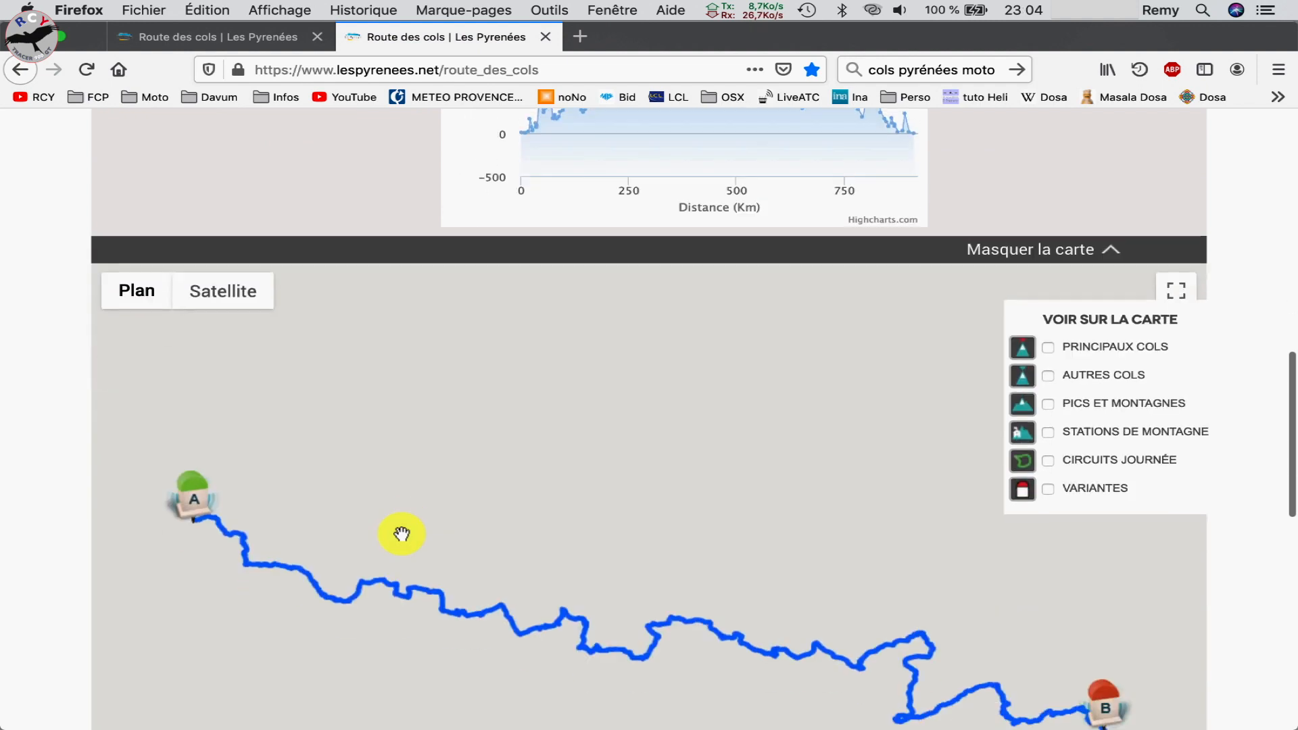
pyautogui.scroll(-1, 399, 531)
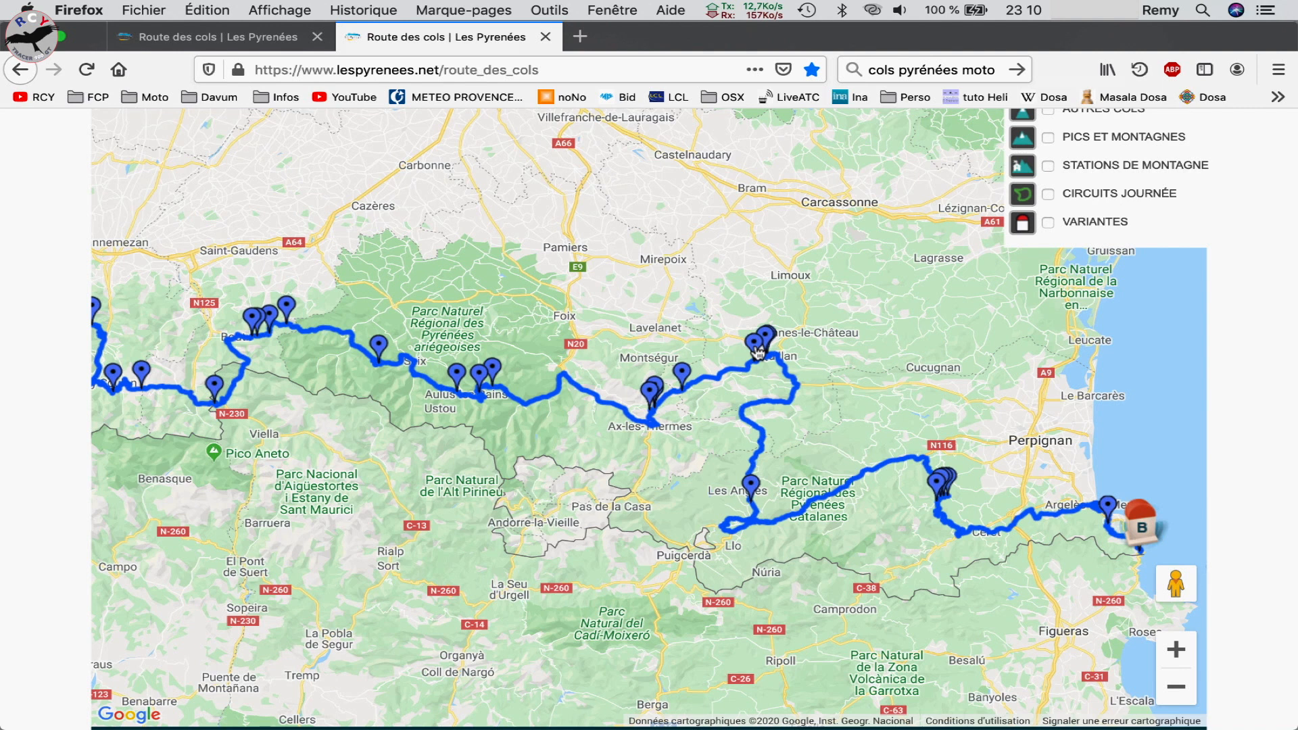
# - Inspect individual pass markers along the blue route on the Route des cols map
pyautogui.click(759, 351)
pyautogui.click(853, 280)
pyautogui.click(457, 375)
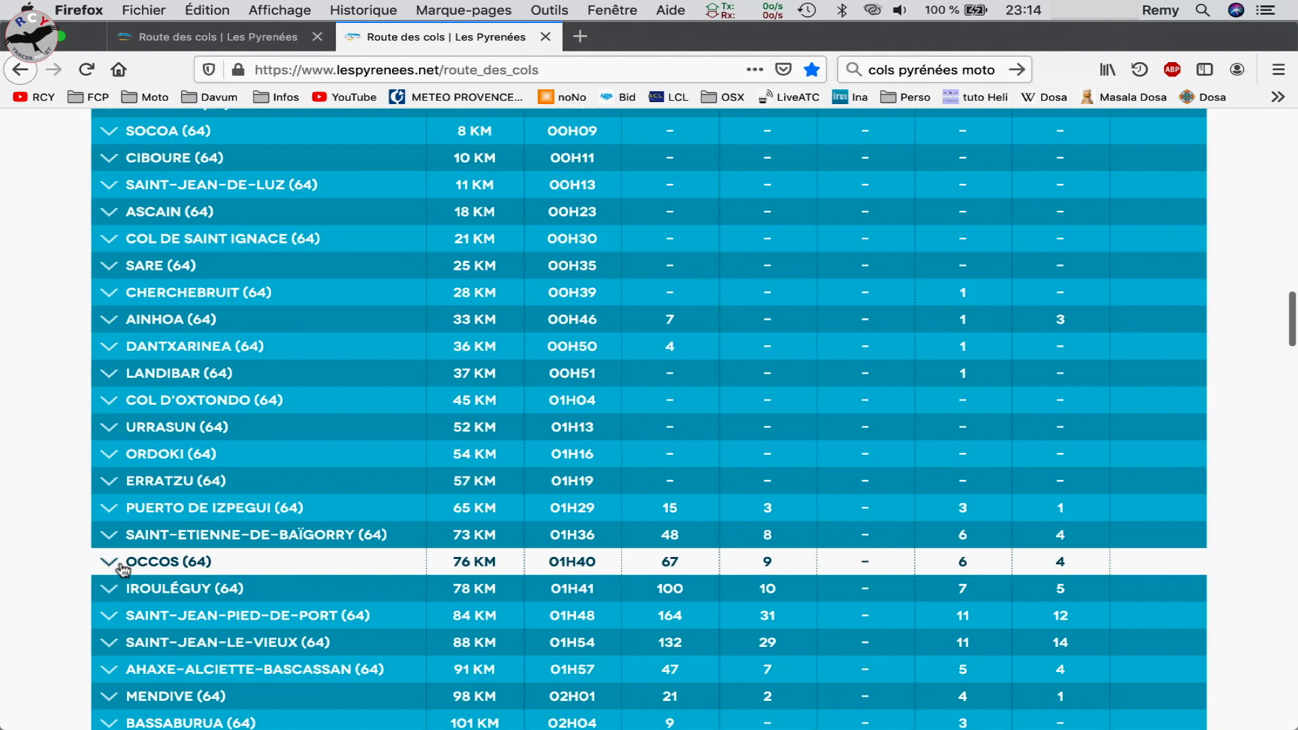
# - Expand the Occos (64) stage in the route table and look through its accommodation listings
pyautogui.click(121, 567)
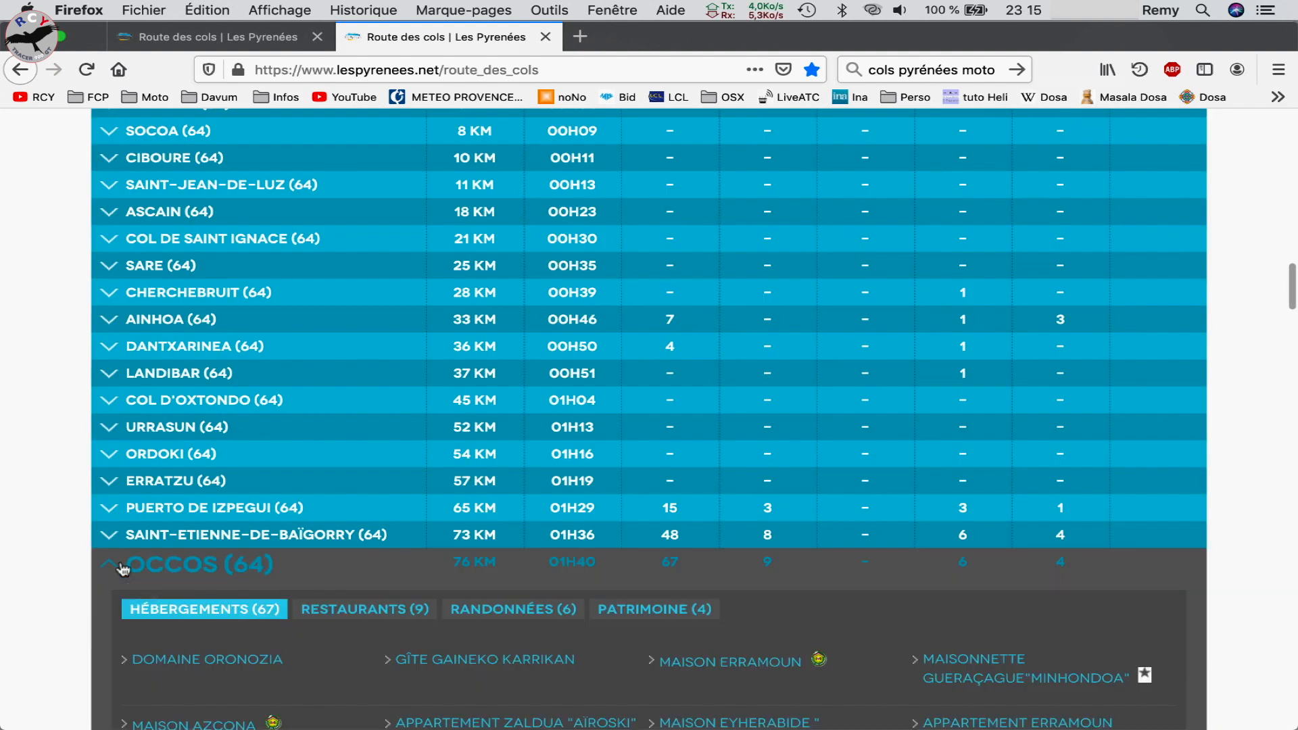
pyautogui.scroll(-5, 122, 568)
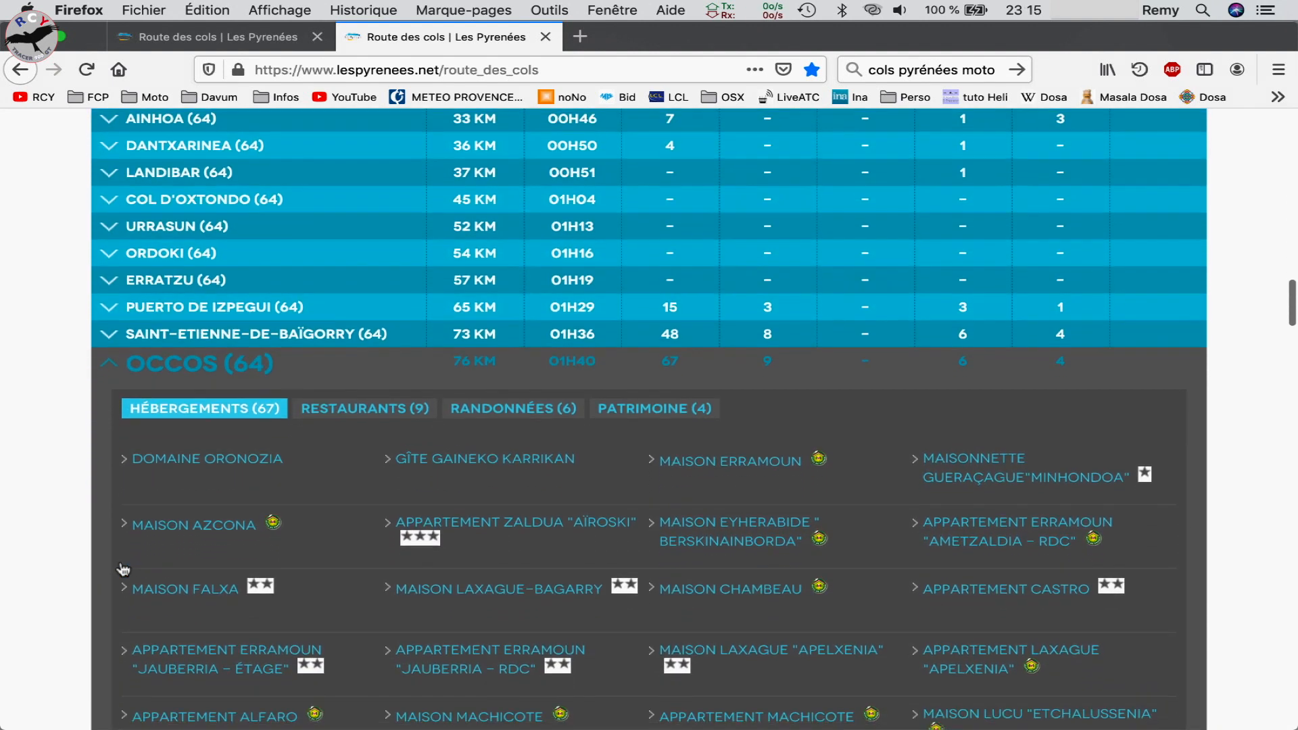
pyautogui.scroll(-3, 122, 567)
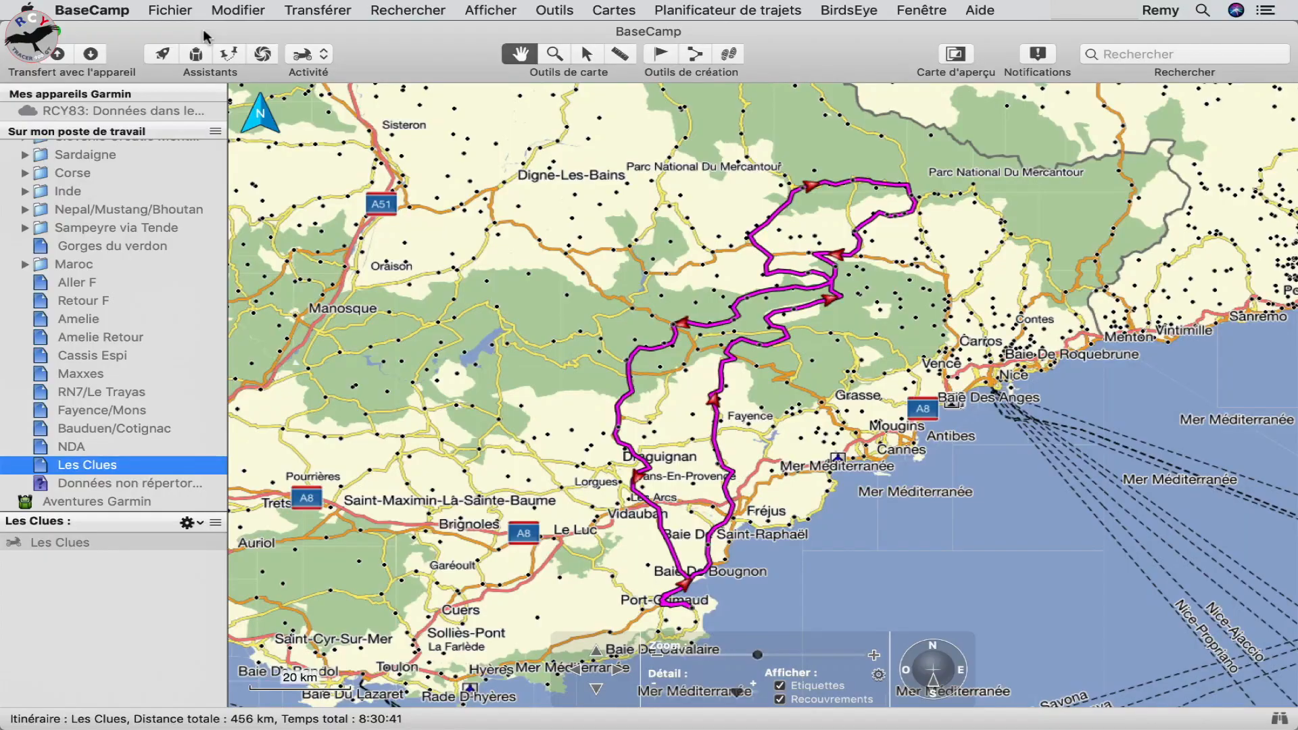
# - In BaseCamp, create a new list folder named "Pyrénées"
pyautogui.click(162, 10)
pyautogui.press('Down')
pyautogui.press('Down')
pyautogui.press('Down')
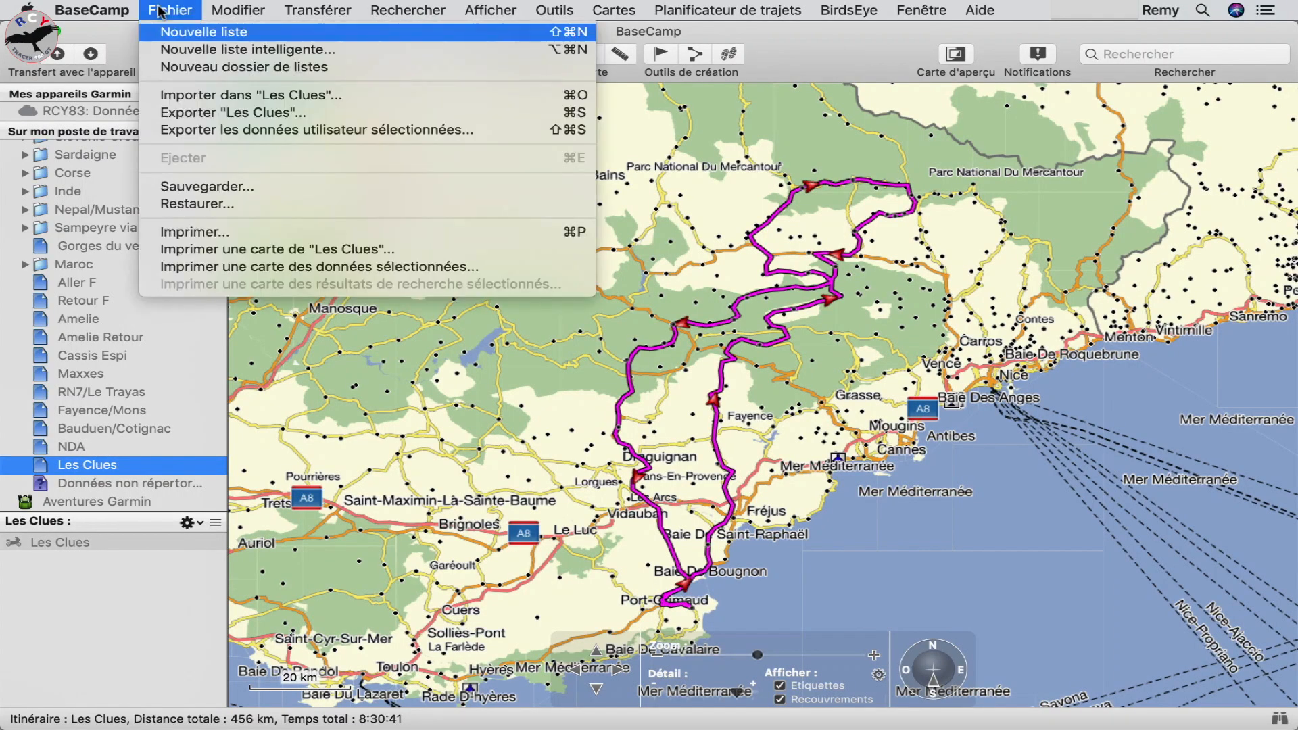
pyautogui.click(196, 67)
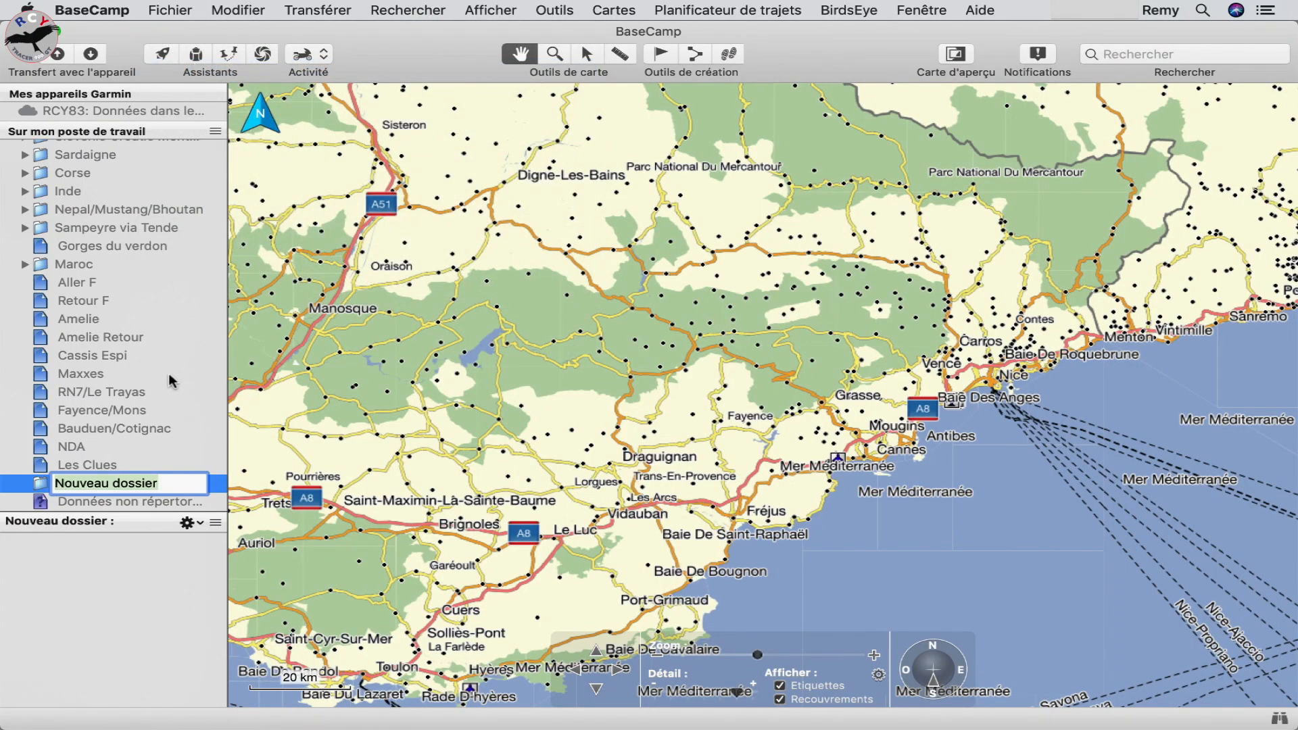
pyautogui.write('Pyréné')
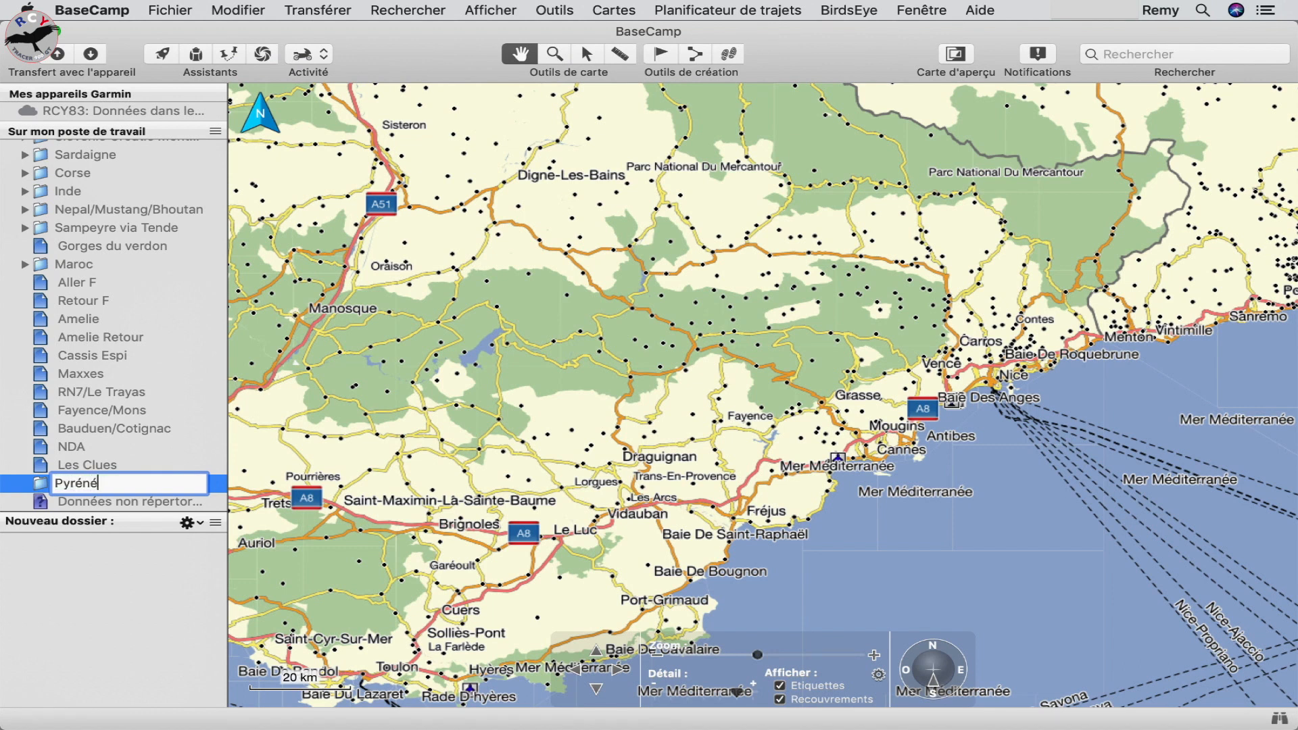
pyautogui.press('Return')
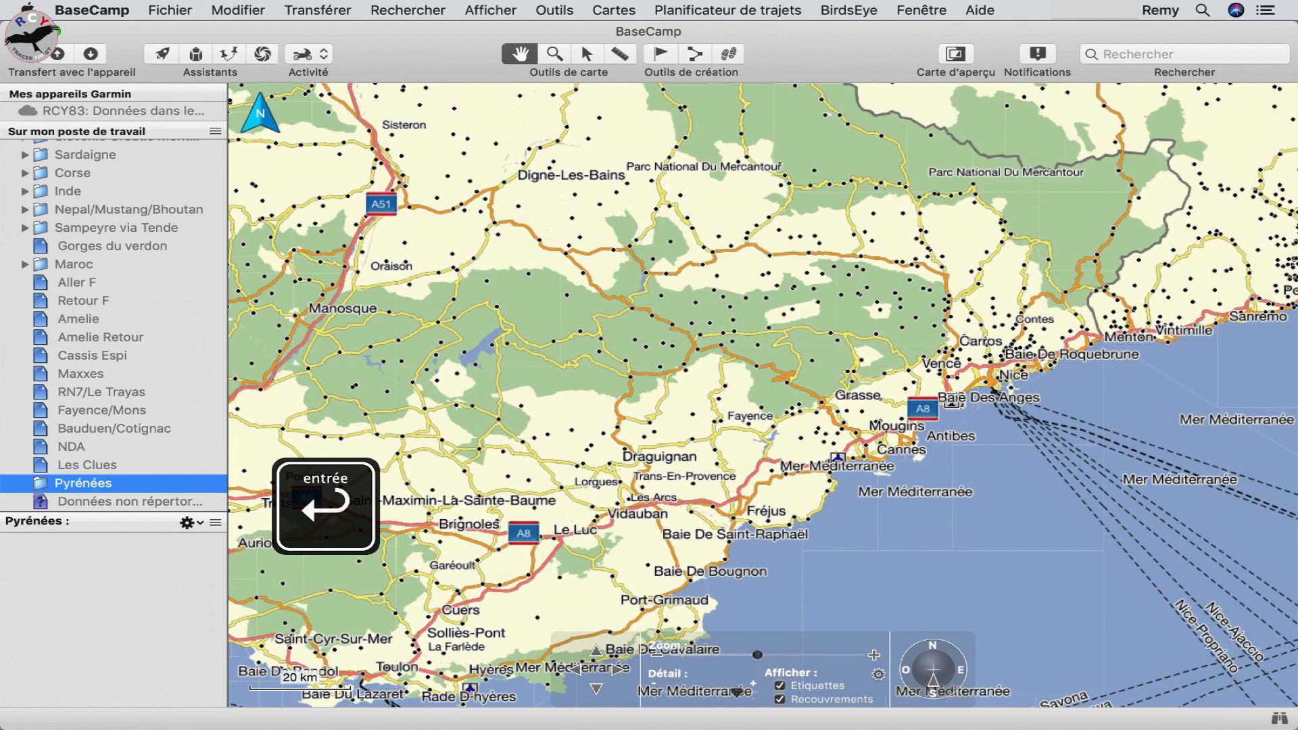
# - Create a new list named "Jour 1" inside the Pyrénées folder
pyautogui.click(166, 13)
pyautogui.press('Down')
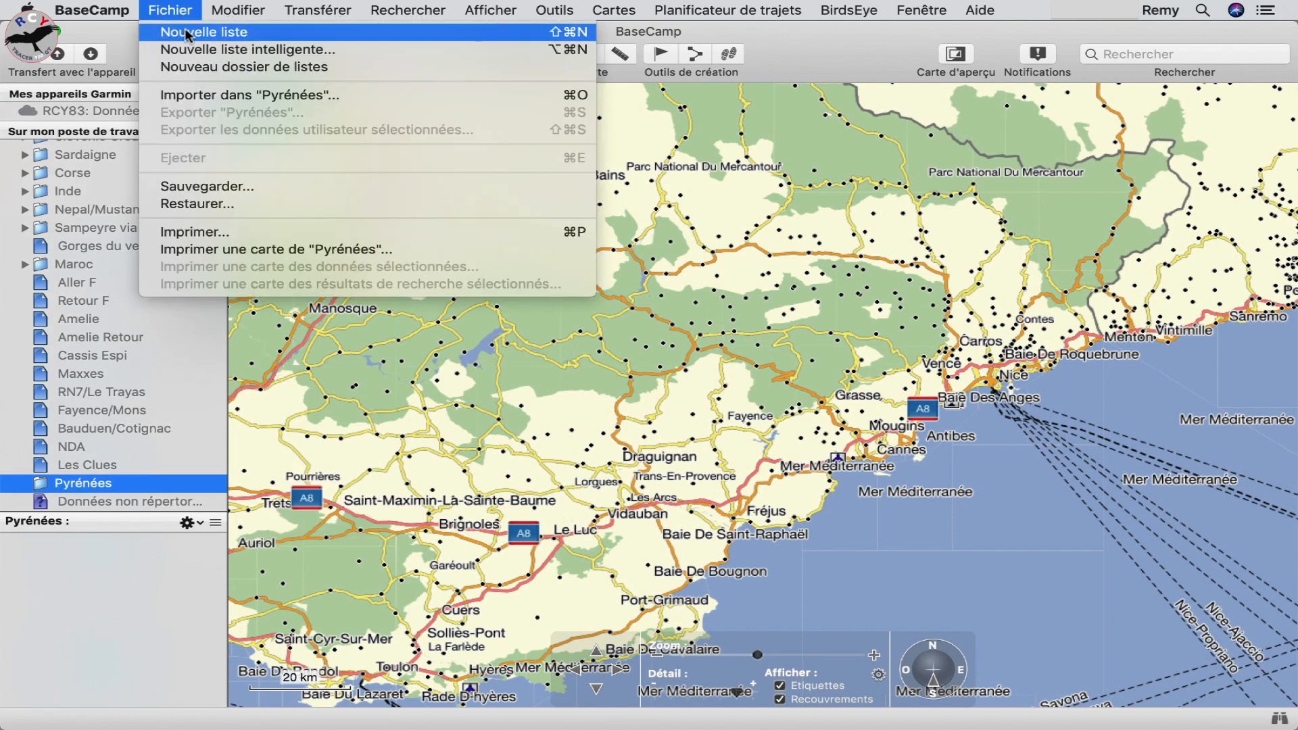
pyautogui.click(187, 33)
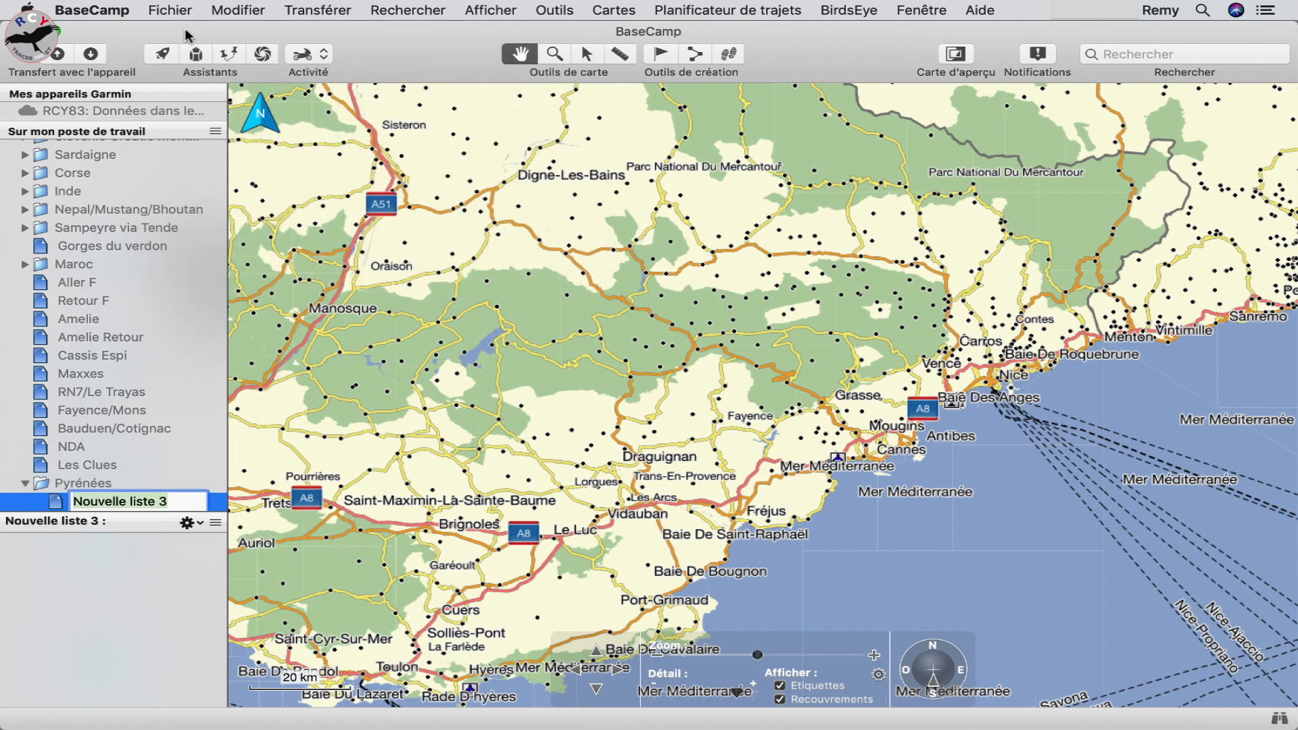
pyautogui.write('J')
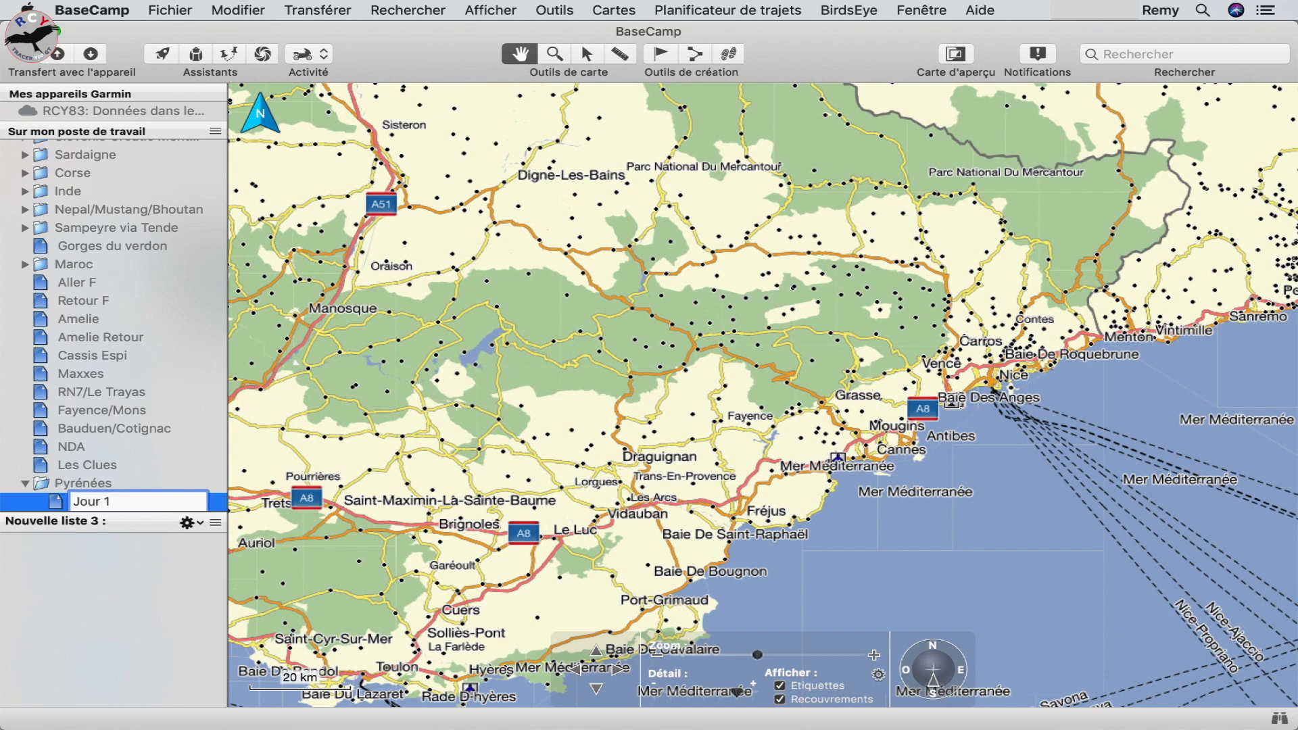
pyautogui.write('our 1')
pyautogui.press('Return')
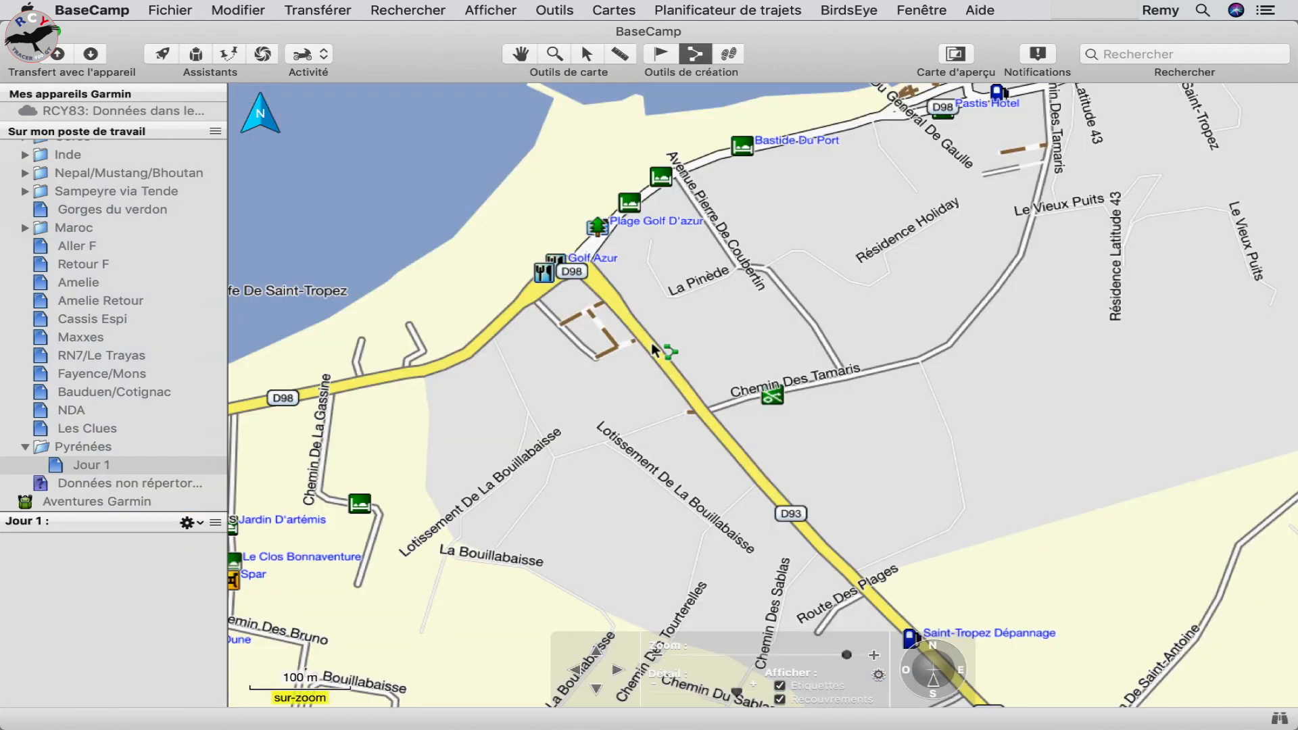
# - Draw a route from the D93 just south of the D98 junction near Saint-Tropez to Amélie-Les-Bains-Palalda
pyautogui.click(654, 349)
pyautogui.scroll(-4, 590, 367)
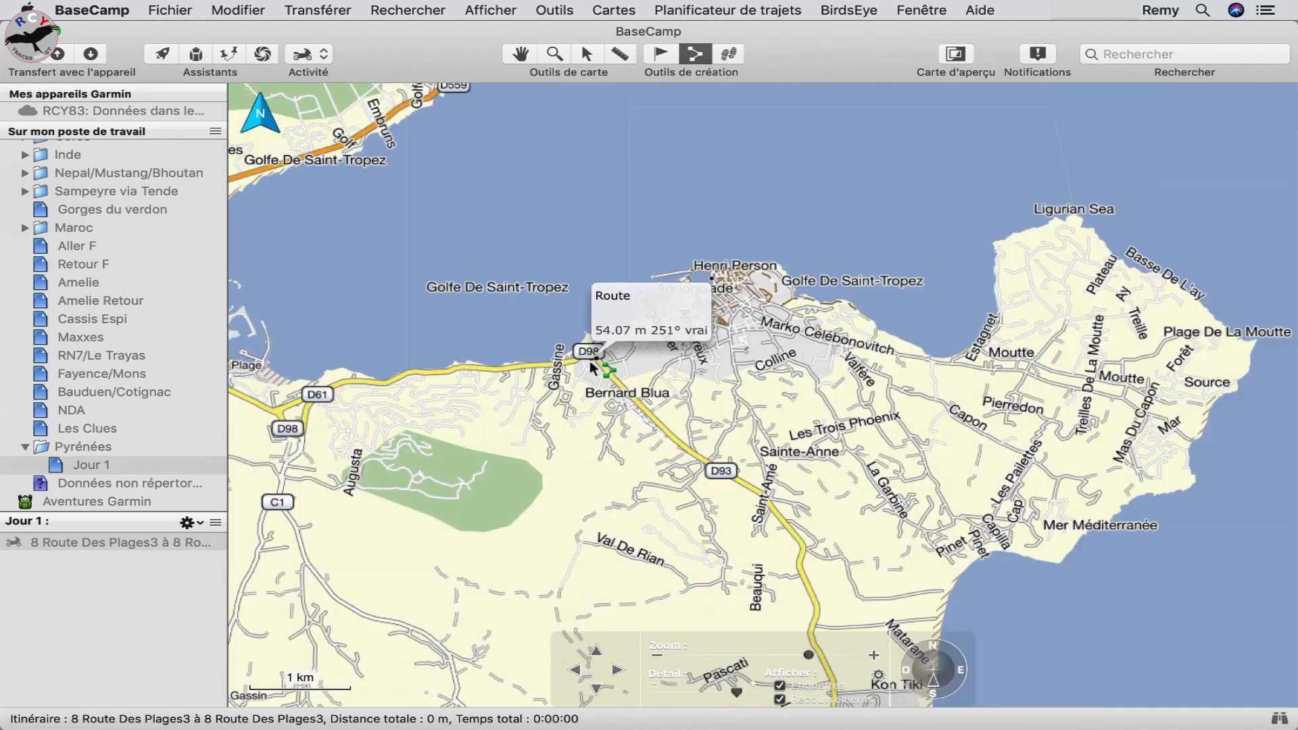
pyautogui.scroll(-5, 590, 367)
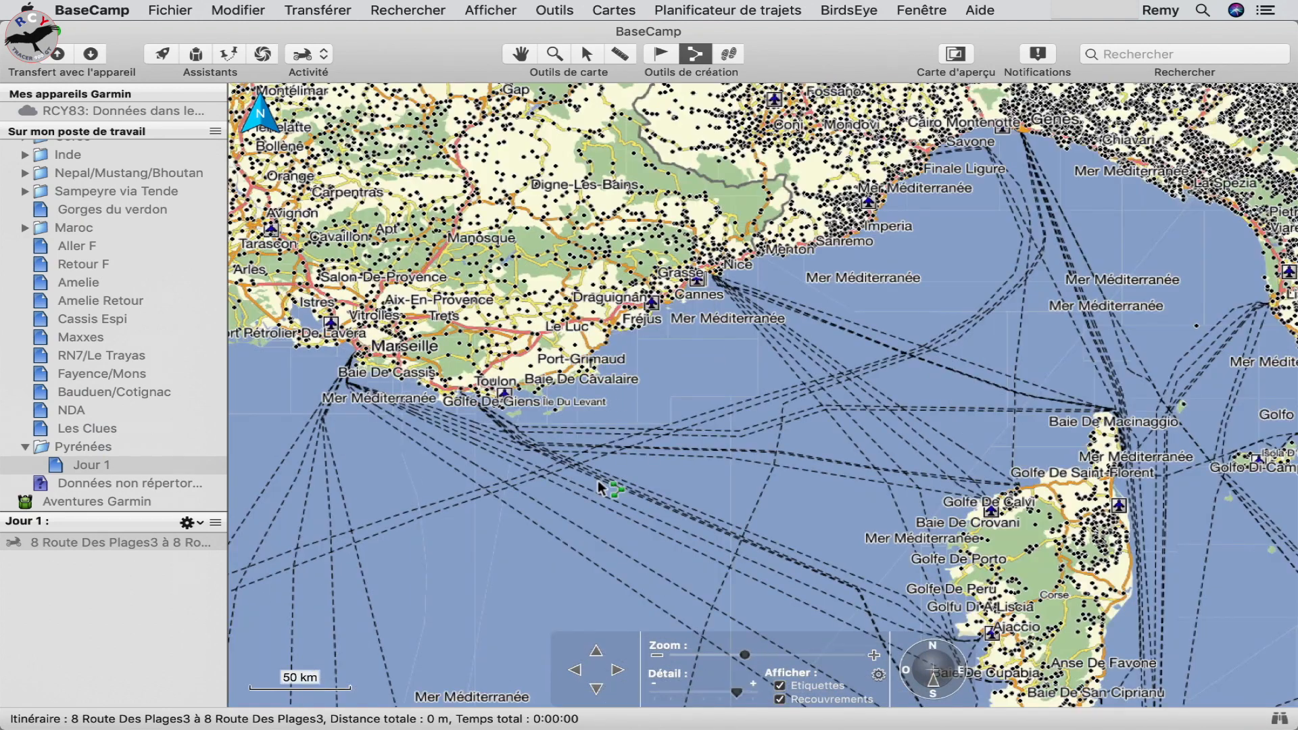
pyautogui.click(575, 670)
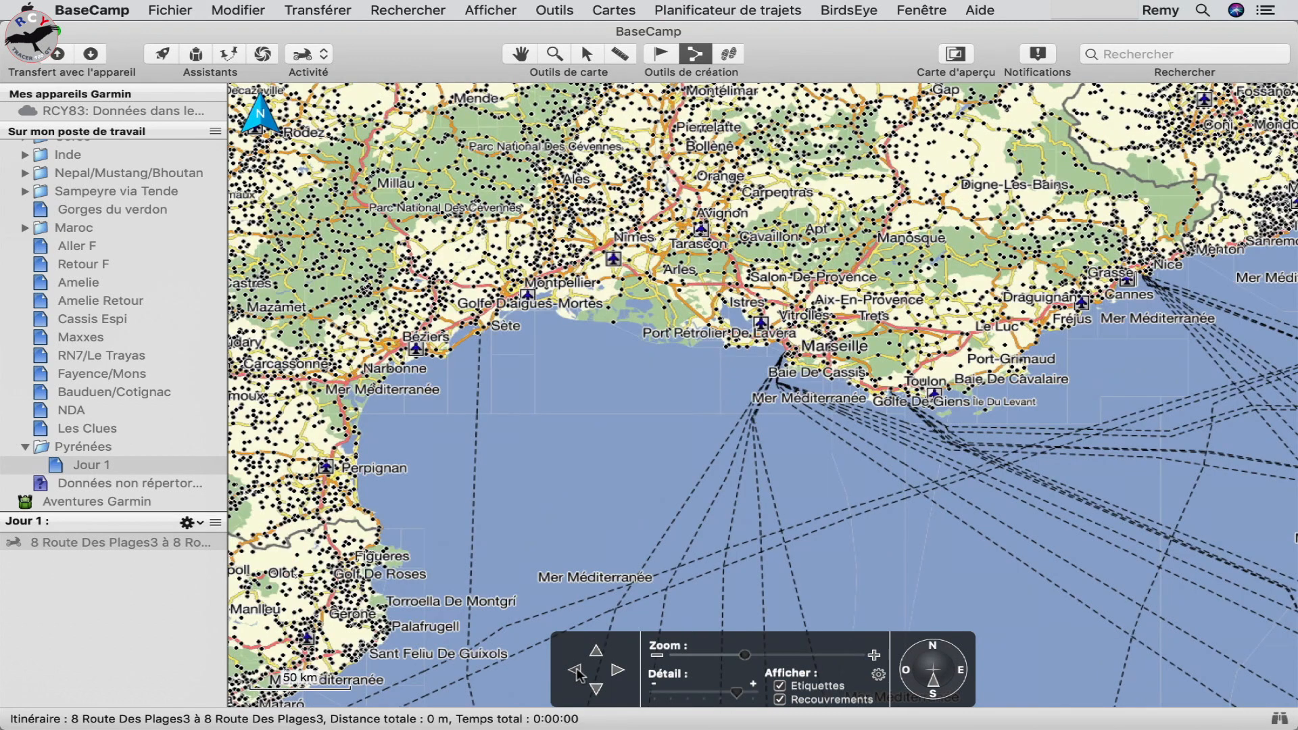
pyautogui.click(576, 670)
pyautogui.scroll(3, 532, 524)
pyautogui.scroll(2, 533, 524)
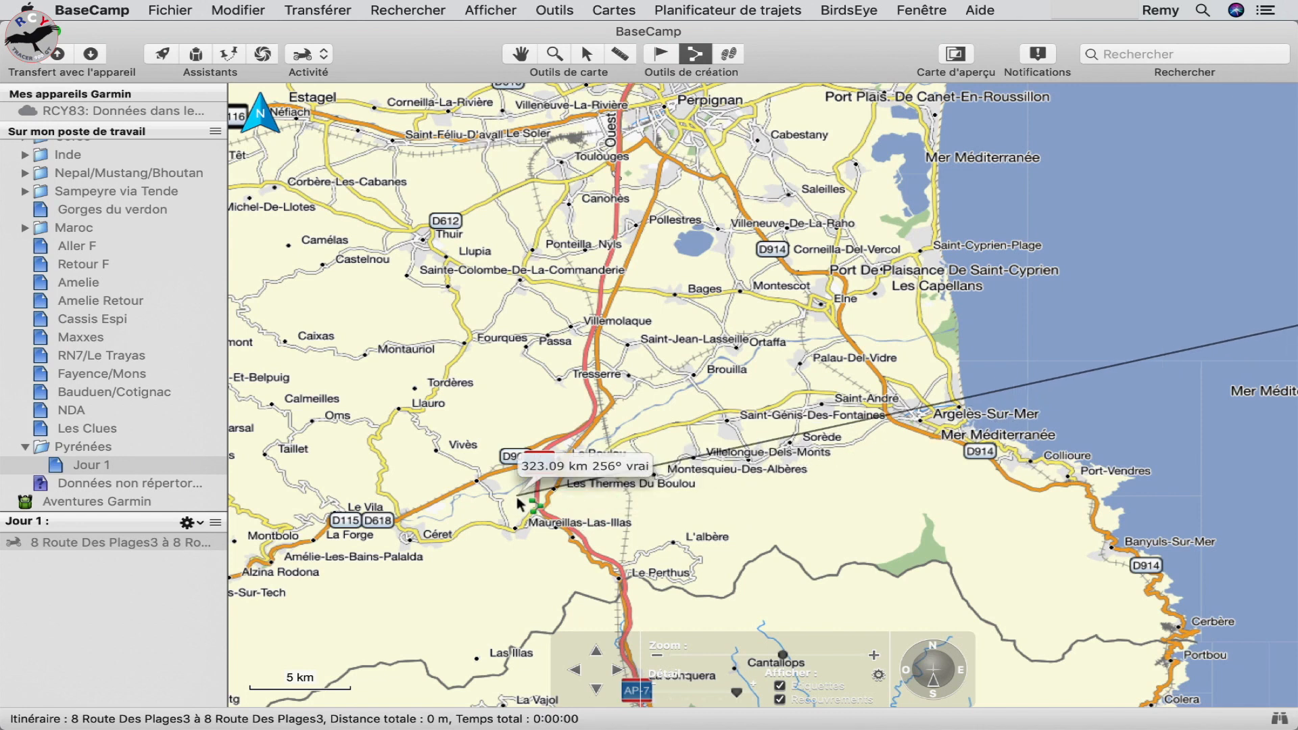
pyautogui.scroll(2, 291, 567)
pyautogui.click(260, 568)
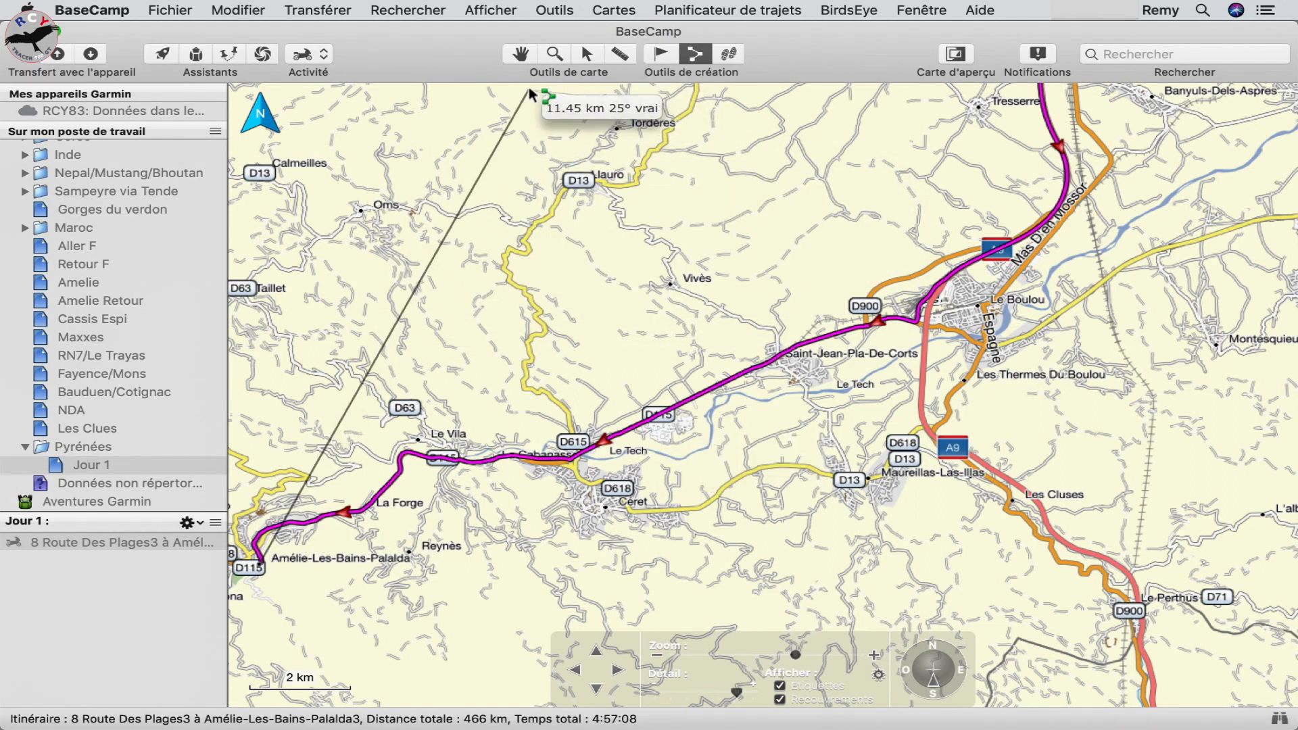
# - Stop drawing and look over the whole Jour 1 route on the map, from Amélie-Les-Bains-Palalda back to the Saint-Tropez area
pyautogui.click(525, 52)
pyautogui.scroll(-6, 944, 403)
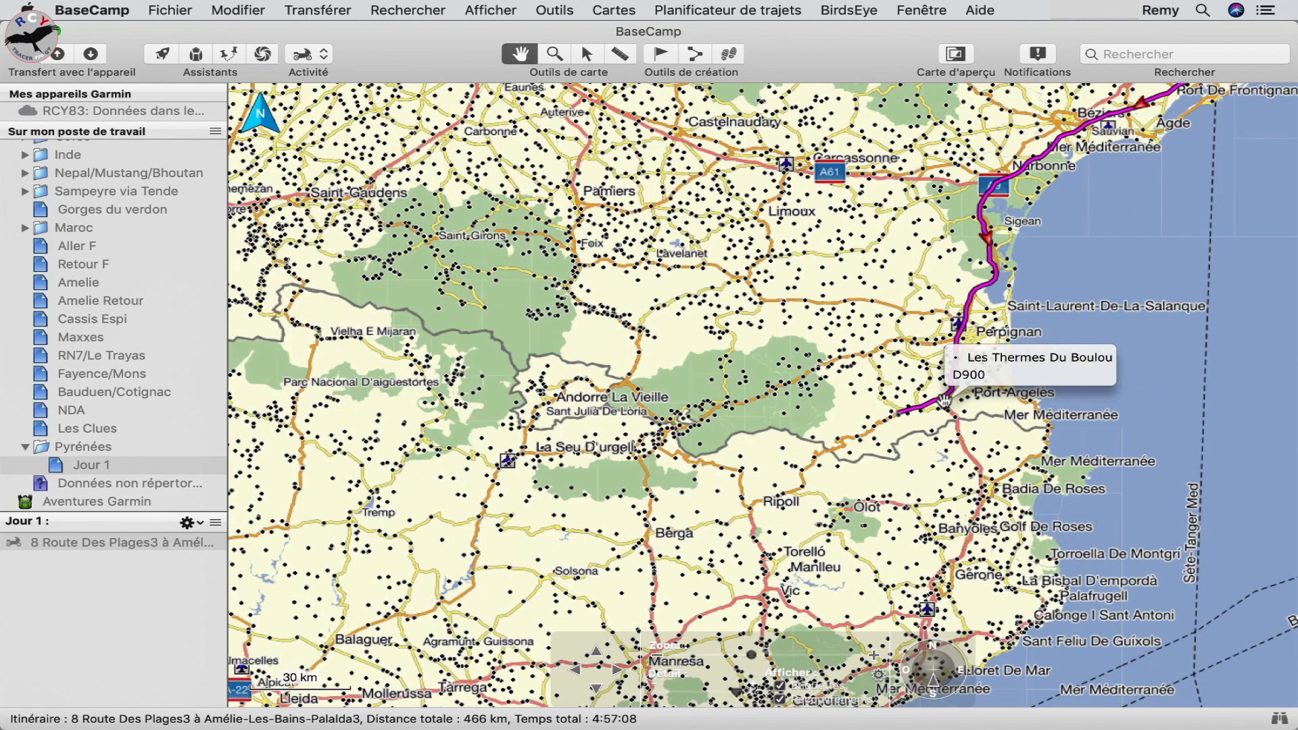
pyautogui.moveTo(1074, 188); pyautogui.dragTo(714, 418)
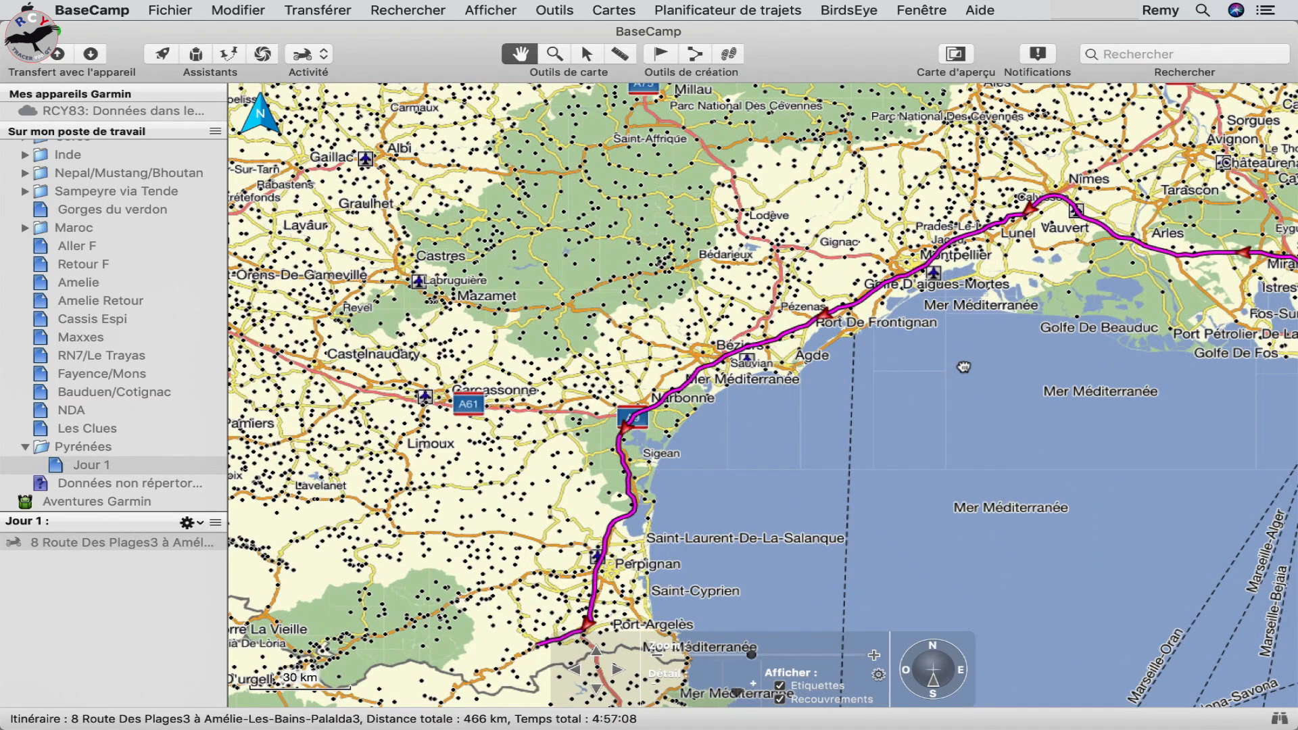
pyautogui.moveTo(964, 369); pyautogui.dragTo(757, 406)
pyautogui.moveTo(911, 383); pyautogui.dragTo(812, 378)
pyautogui.scroll(-2, 812, 378)
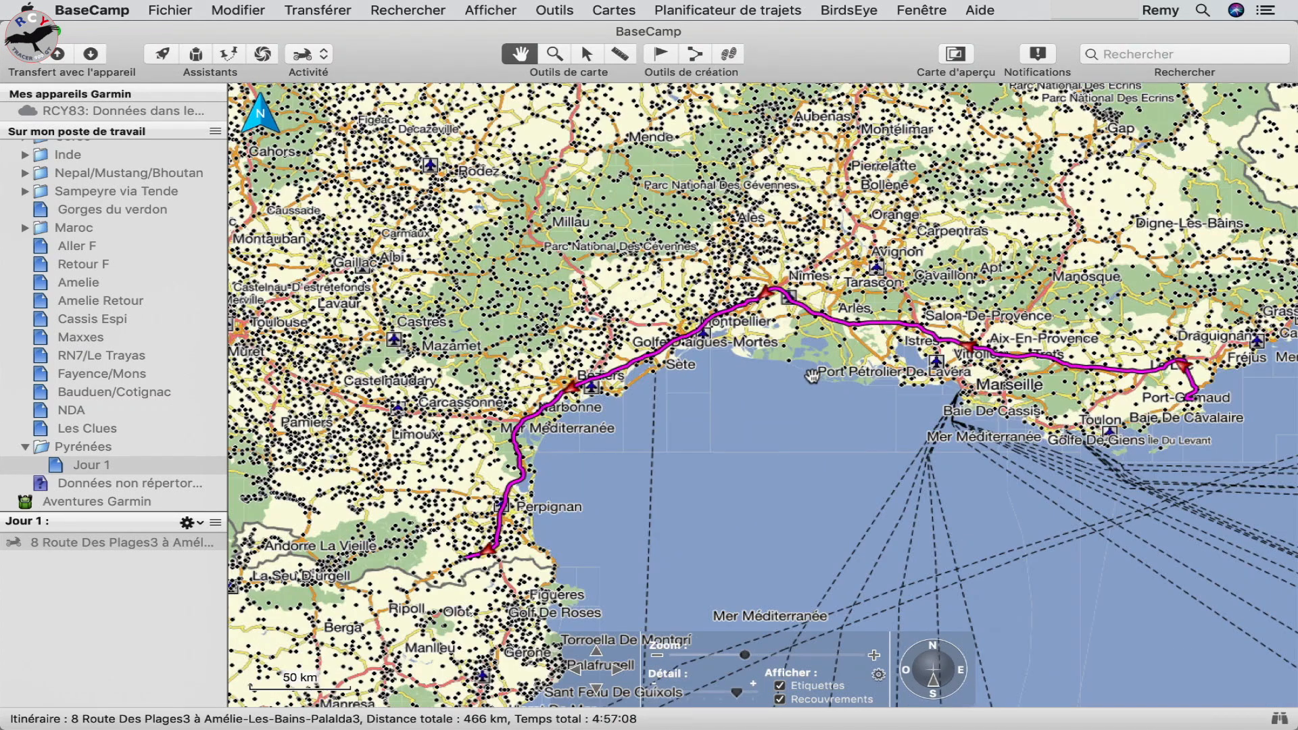
# - Open the Jour 1 route's stage details and the application preferences
pyautogui.doubleClick(116, 539)
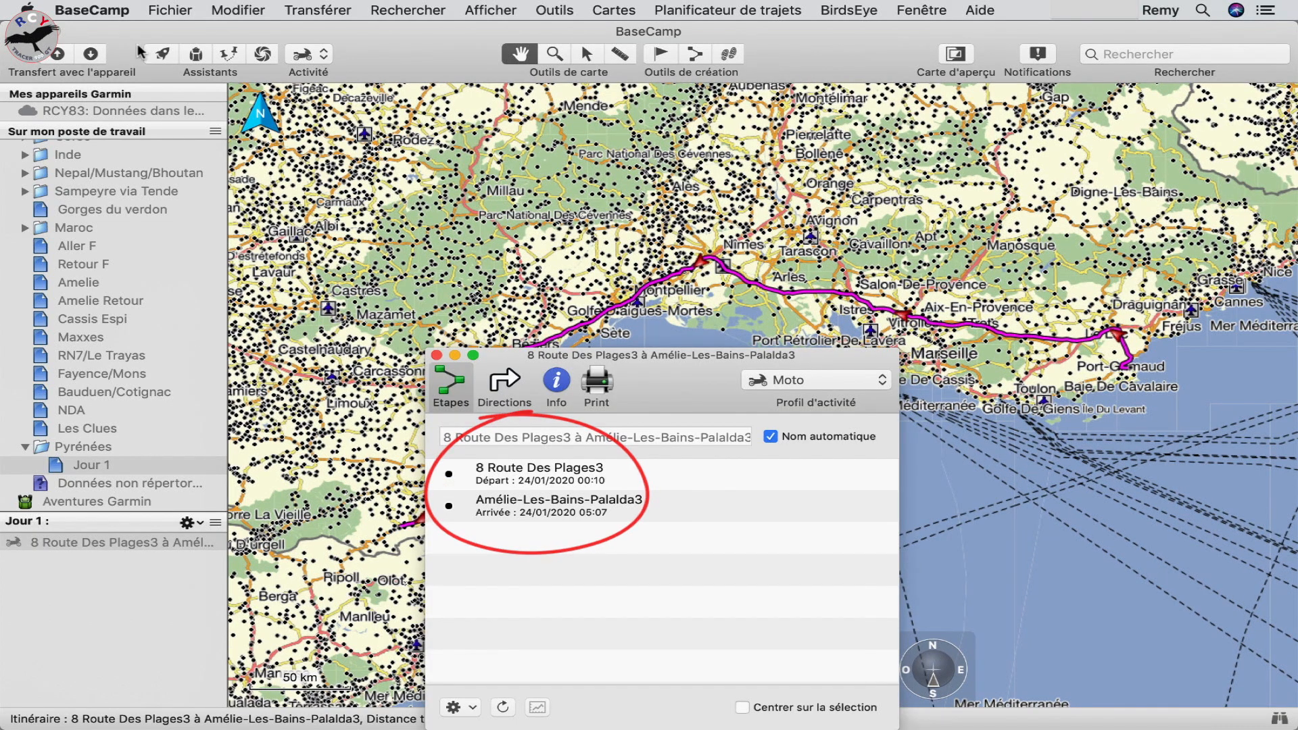
pyautogui.click(92, 9)
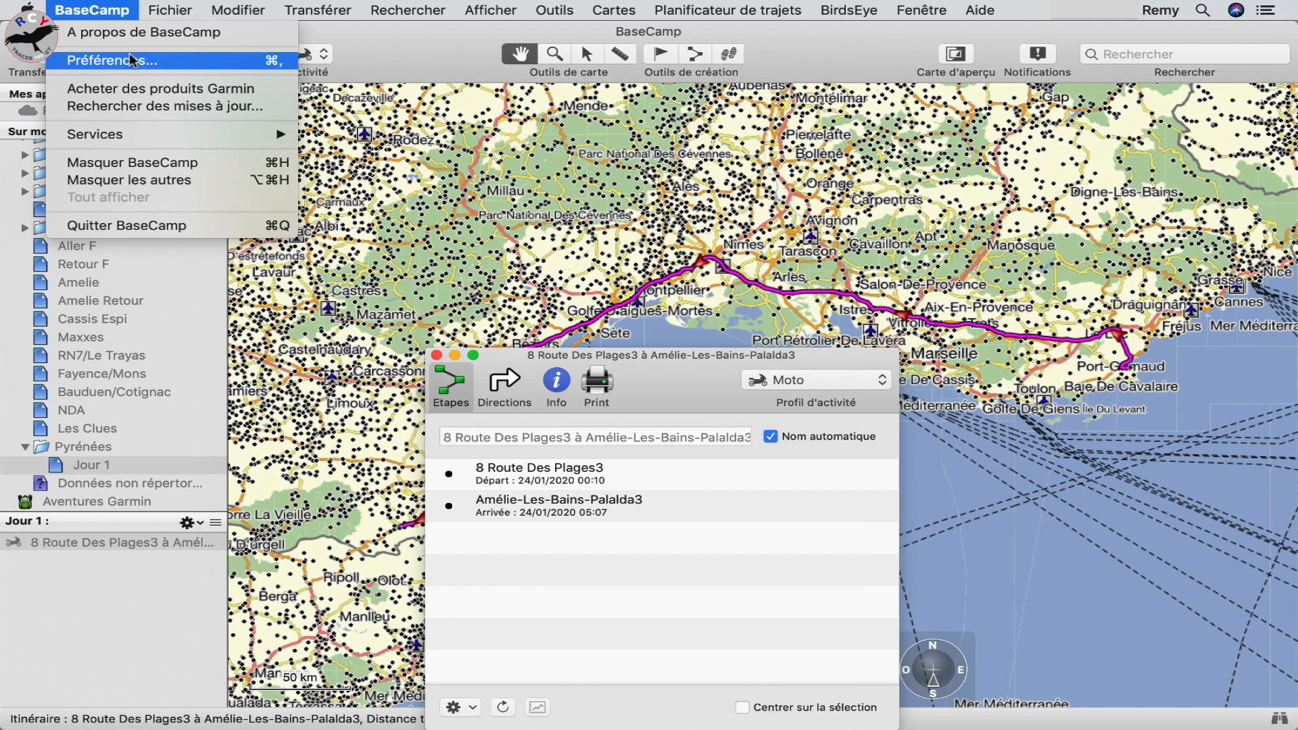
pyautogui.click(112, 60)
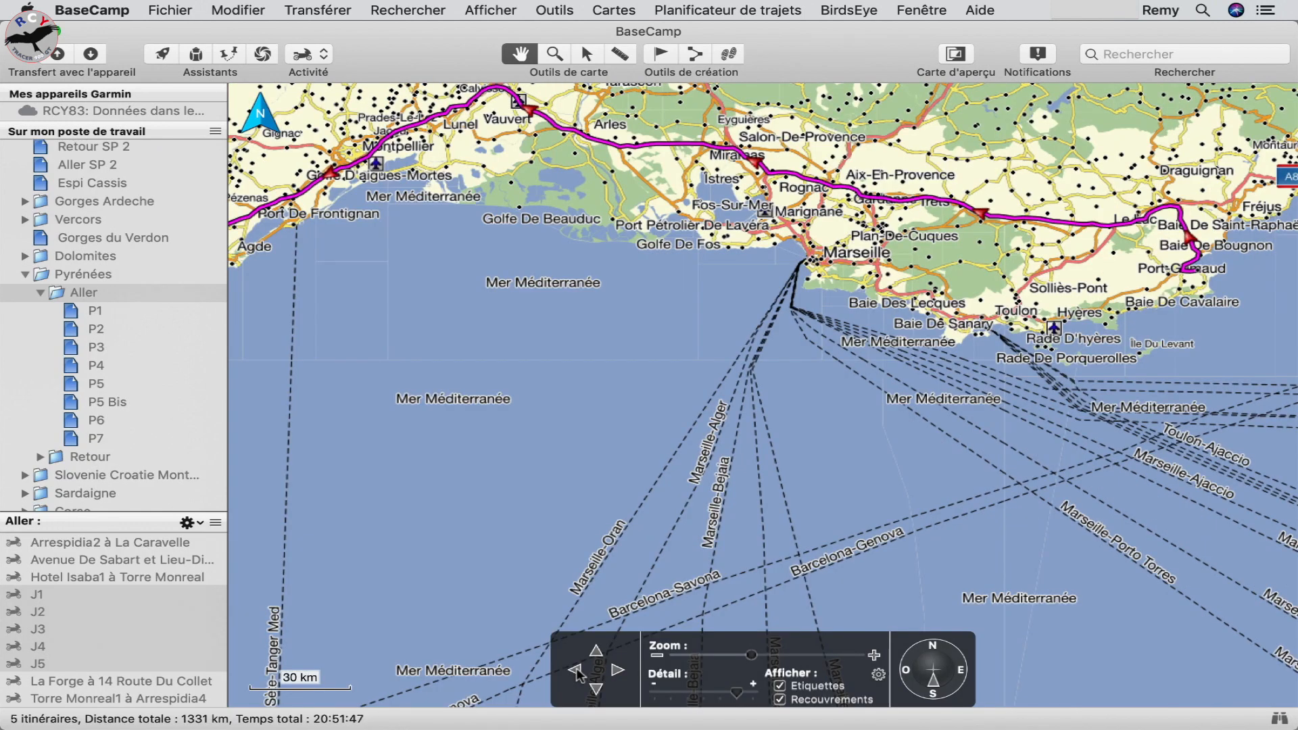
# - Follow the routes J1 to J5 of the Aller folder westward along the Pyrenees on the map
pyautogui.click(576, 671)
pyautogui.click(577, 671)
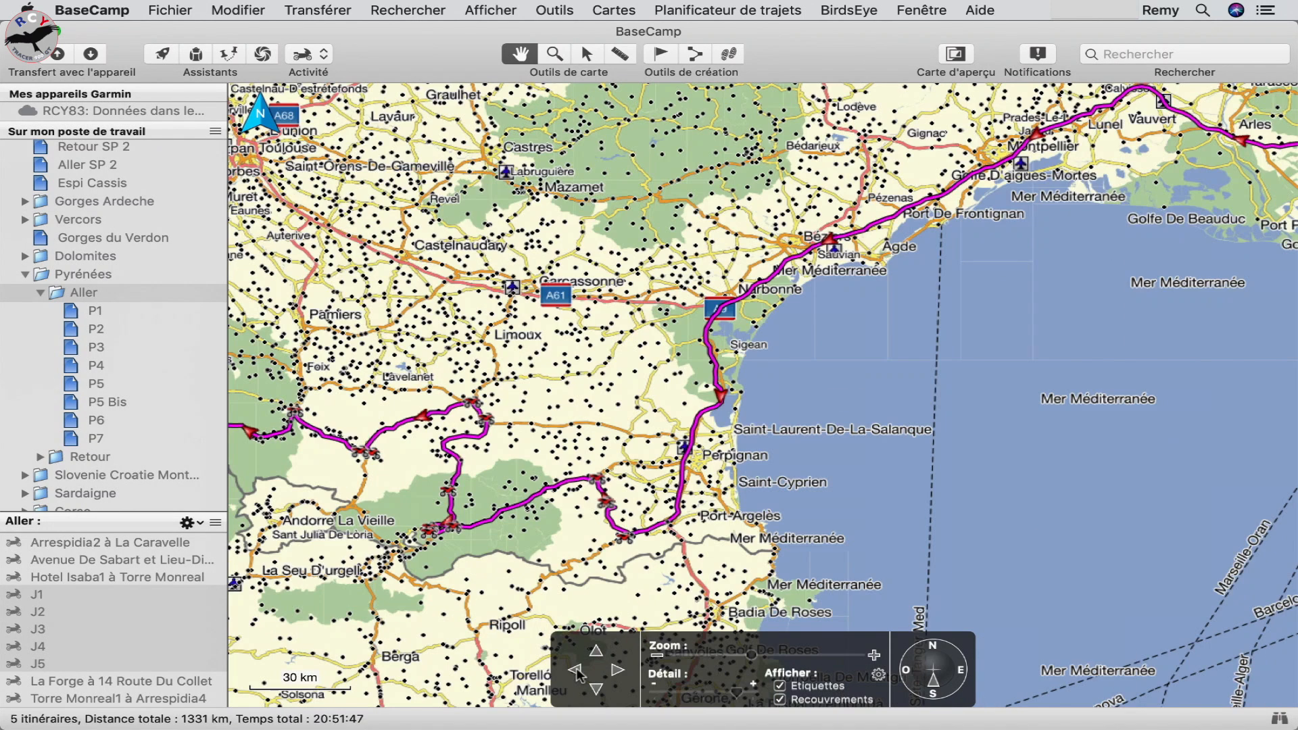
pyautogui.click(577, 671)
pyautogui.click(577, 671)
pyautogui.click(577, 671)
pyautogui.click(576, 671)
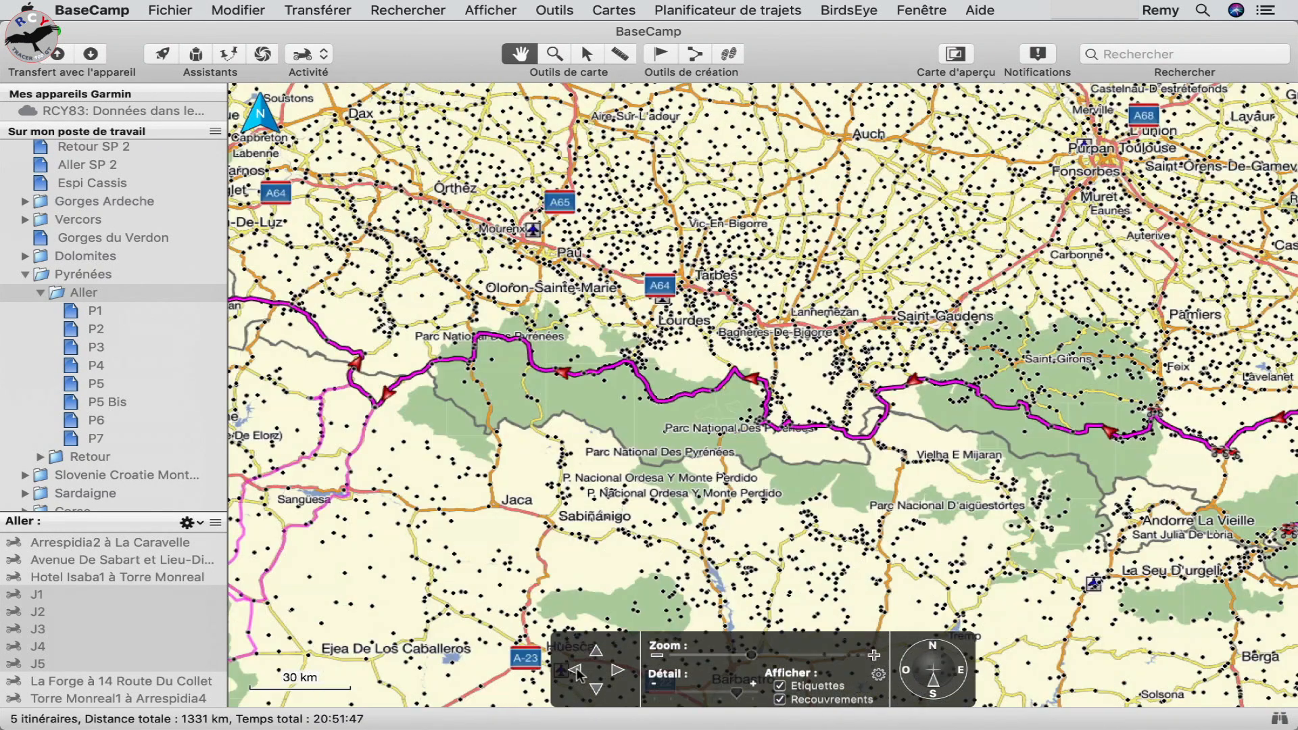
pyautogui.click(577, 671)
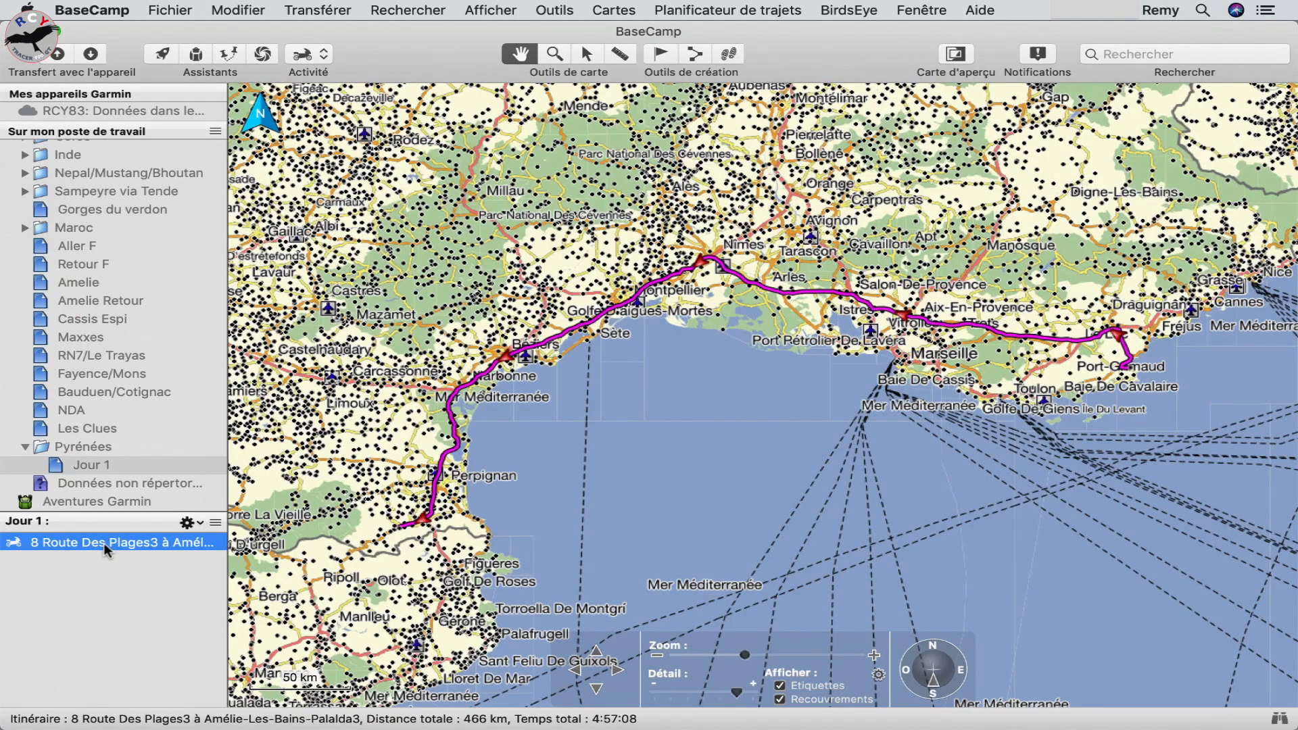
# - Rename the route in the Jour 1 list to "J 1"
pyautogui.click(106, 549)
pyautogui.write('J')
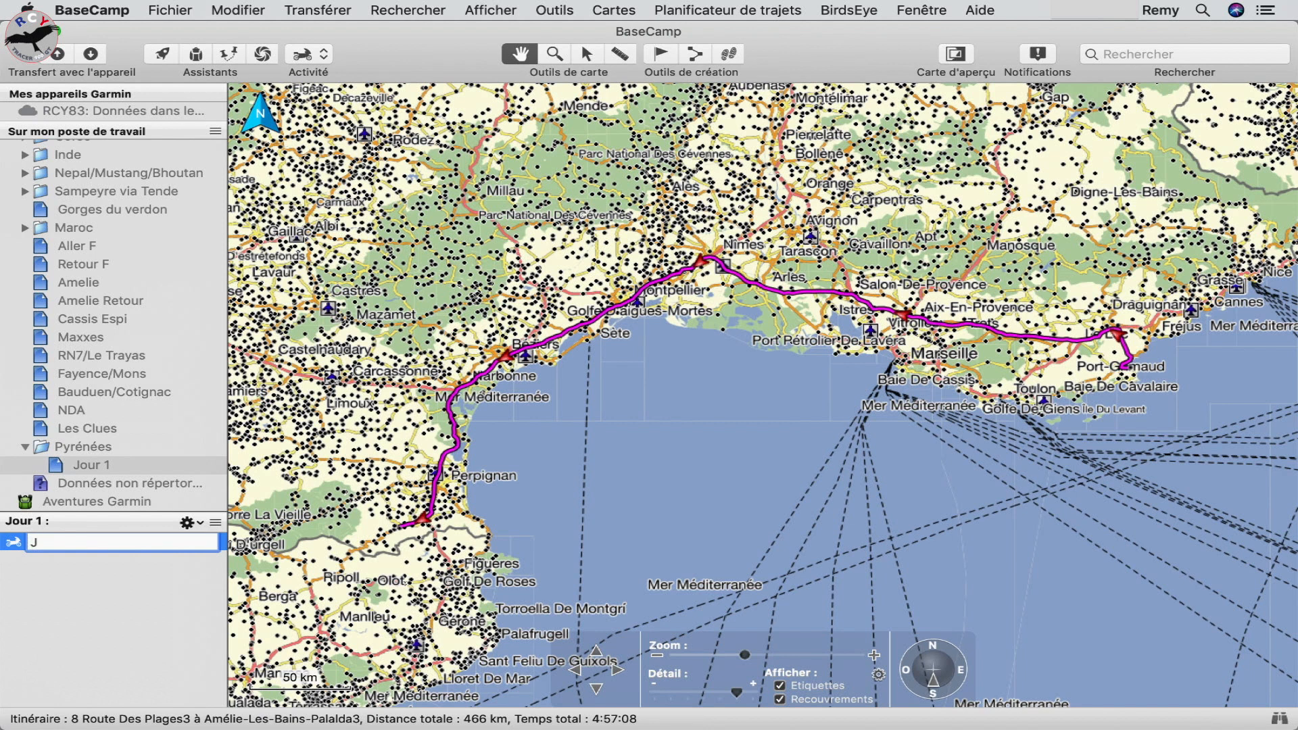
pyautogui.write(' 1')
pyautogui.press('Return')
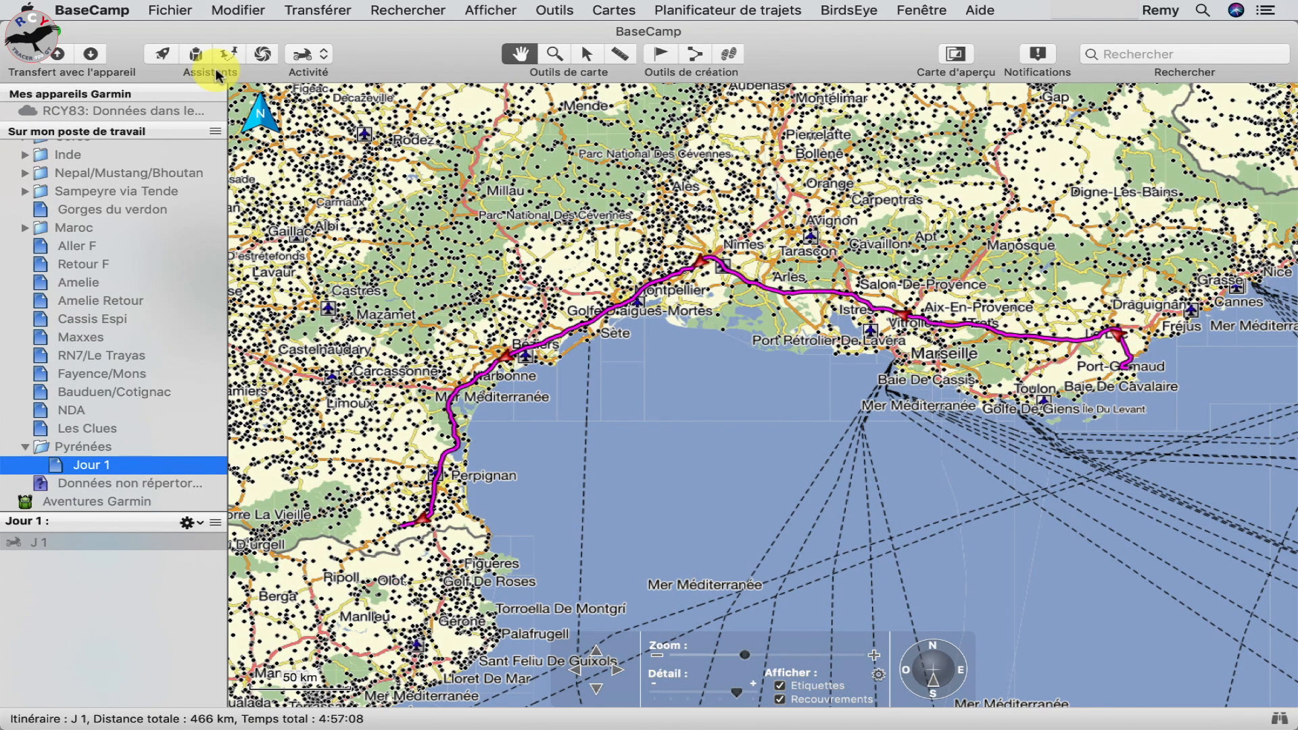
# - Create a new list named "Jour 2" inside the Pyrénées folder
pyautogui.click(171, 10)
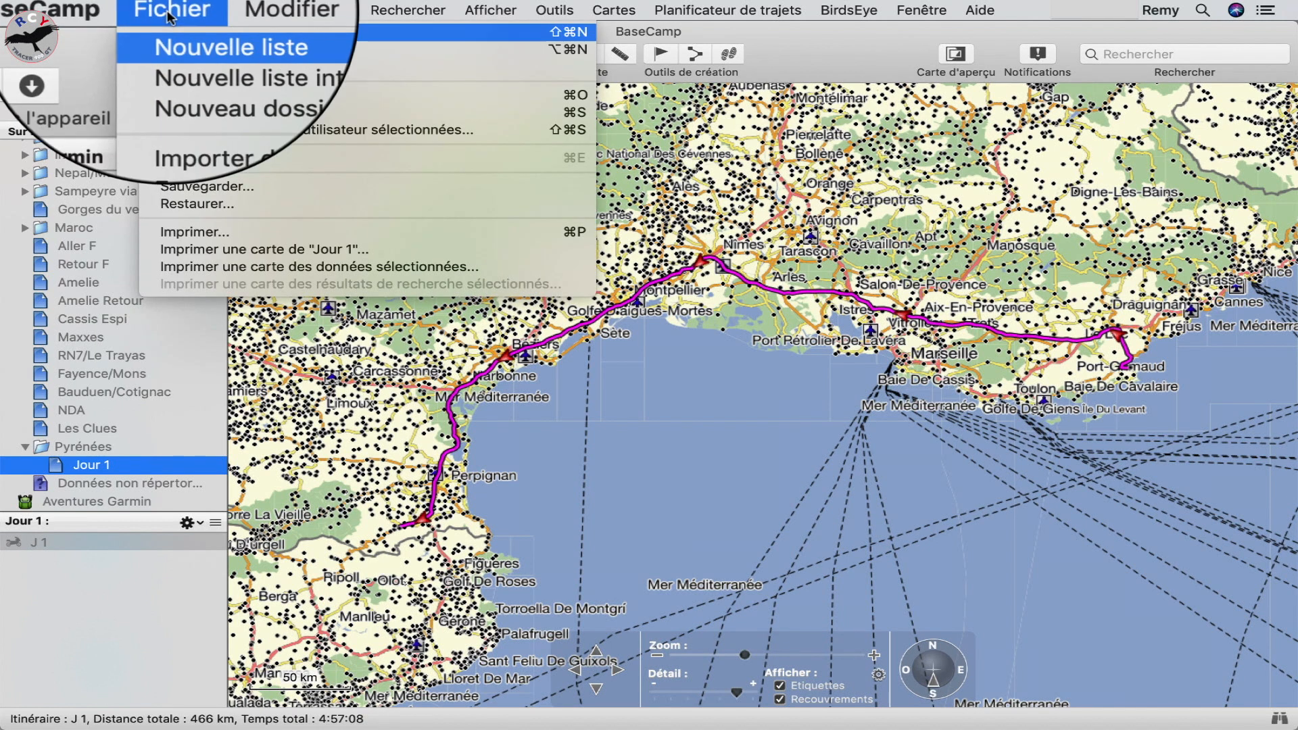
pyautogui.click(175, 32)
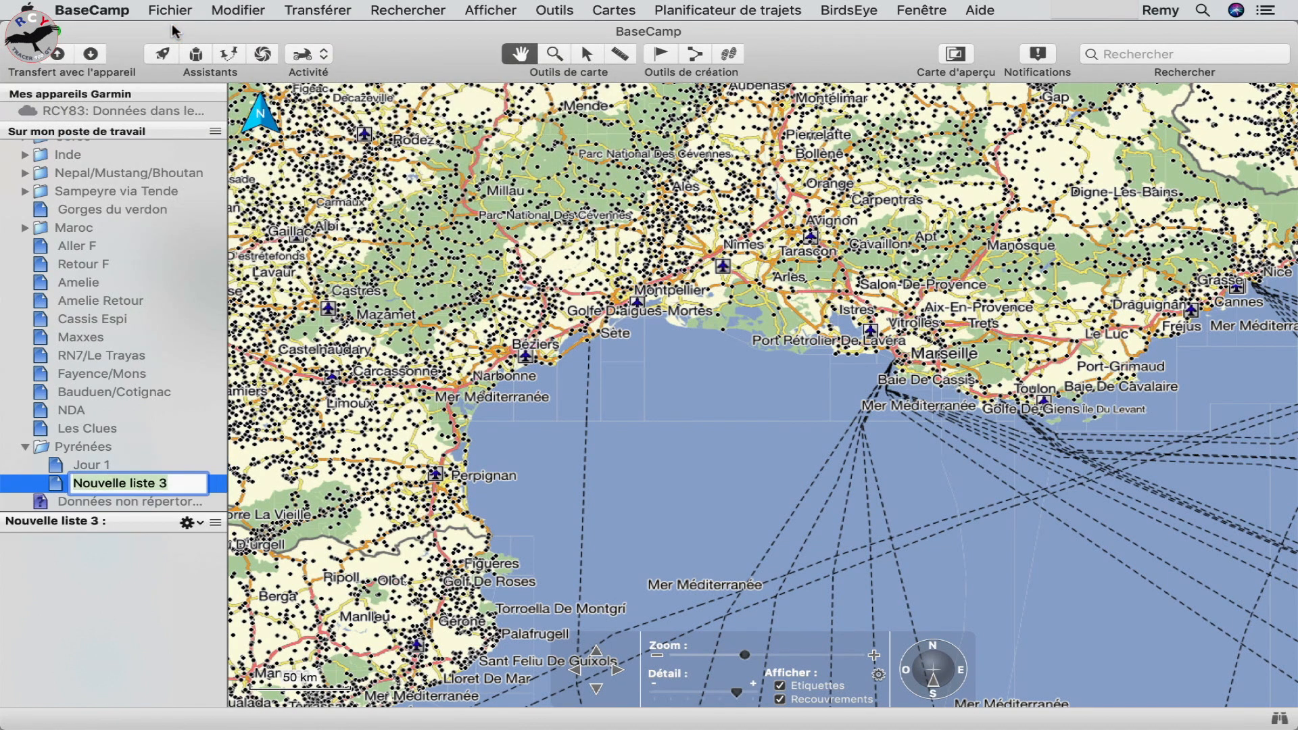
pyautogui.write('Jour 2')
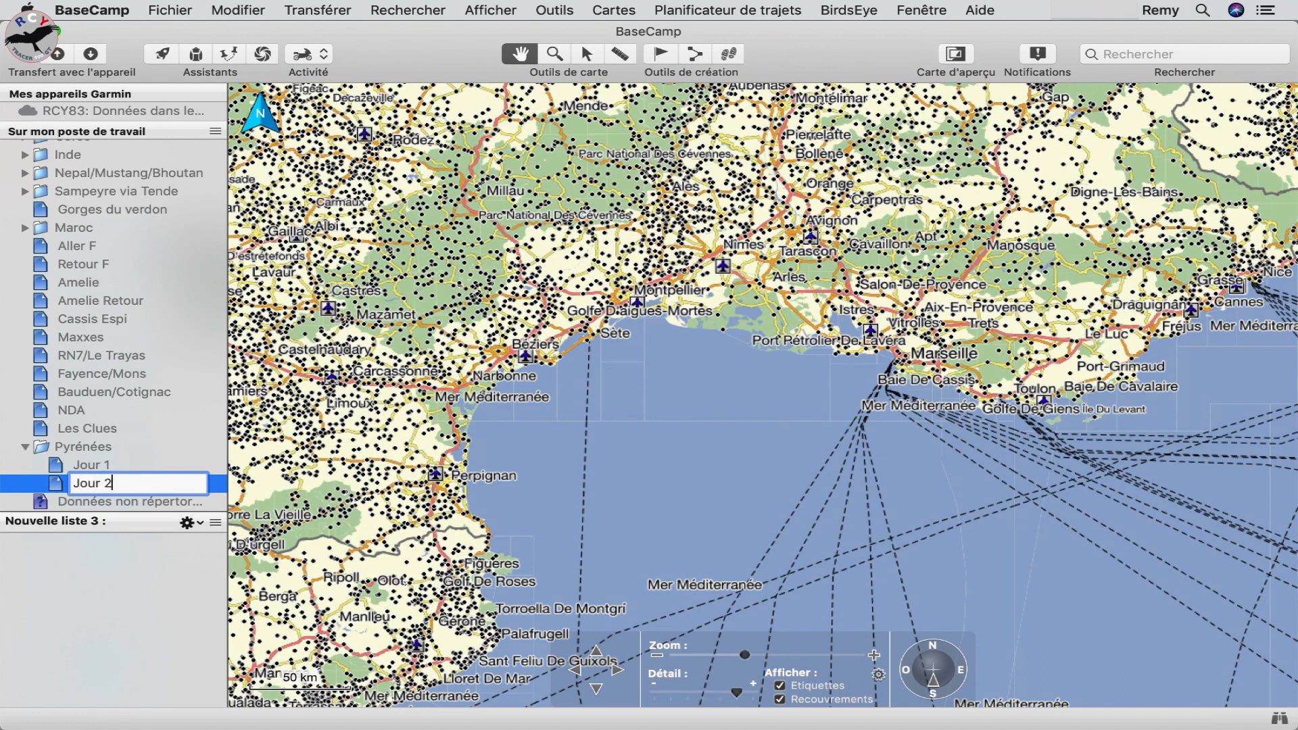
pyautogui.press('Return')
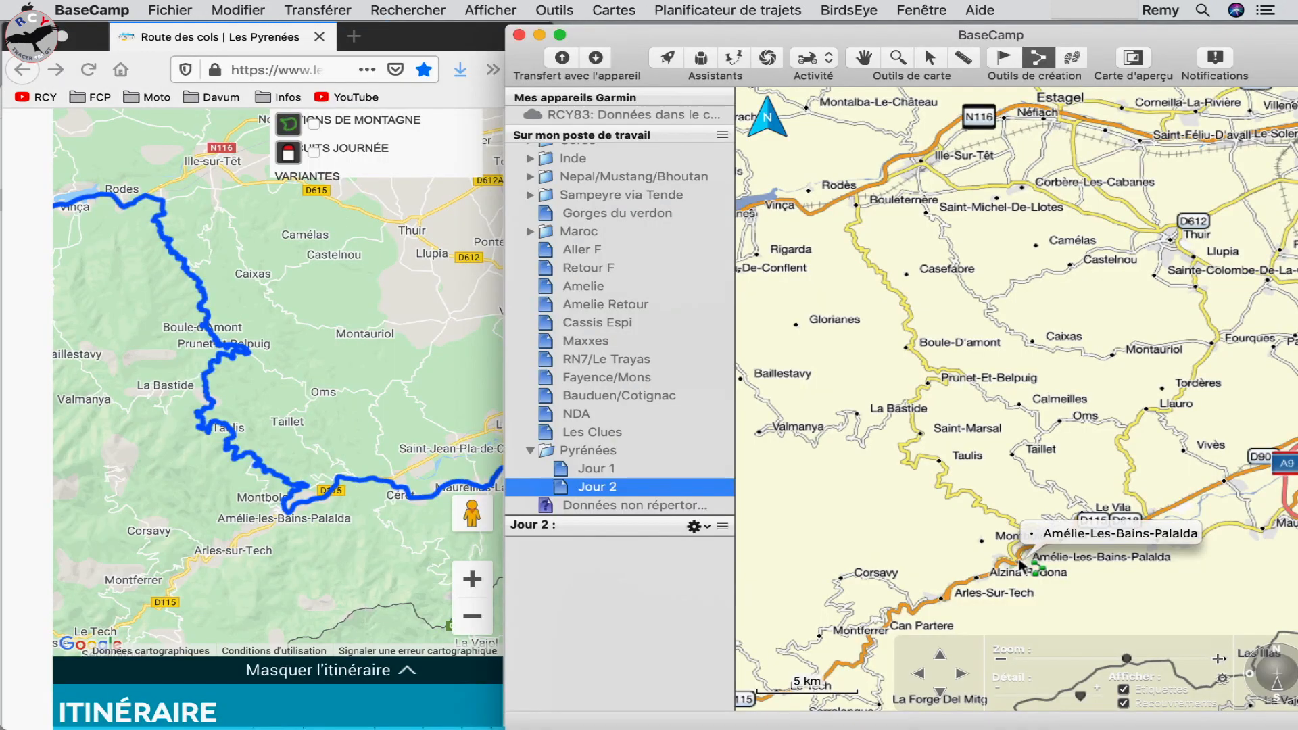
# - Draw the Jour 2 route from Amélie-Les-Bains-Palalda via Saint-Marsal and Bouleternère to the N116 near Villefranche-De-Conflent, following the Route des cols map
pyautogui.click(1022, 565)
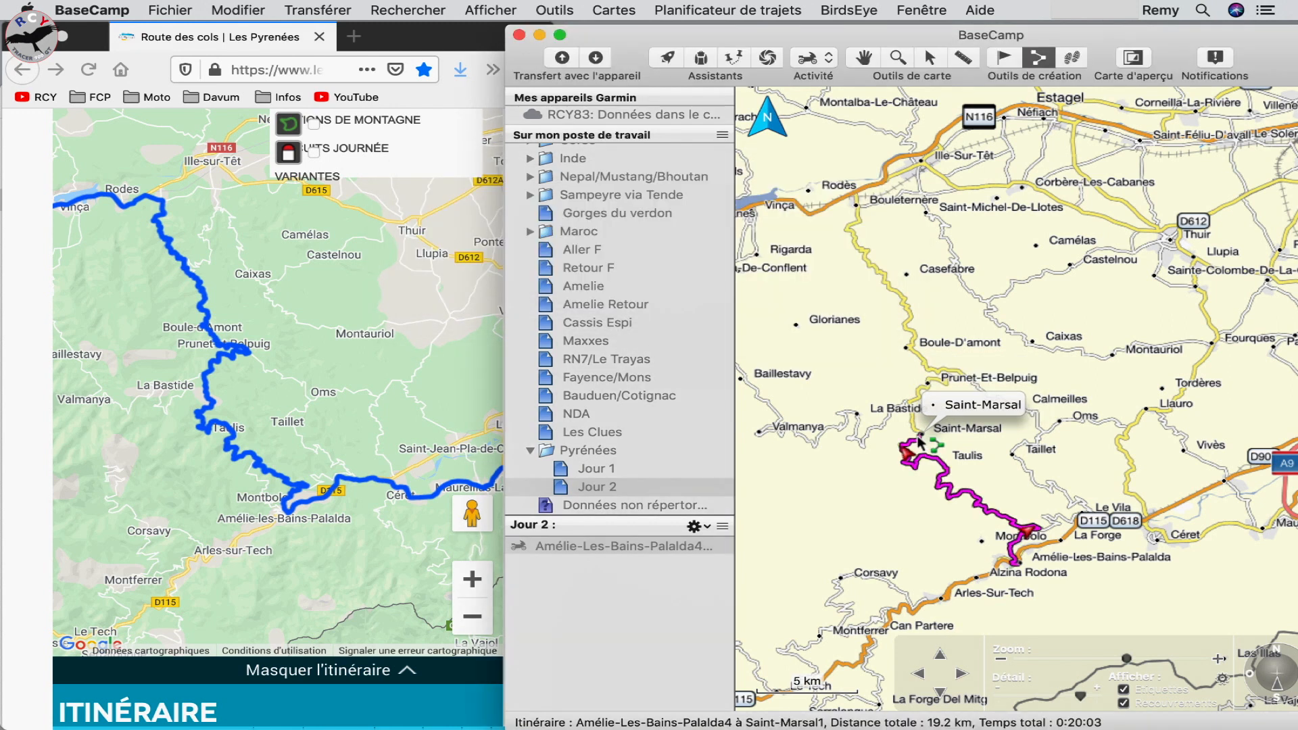
pyautogui.click(856, 214)
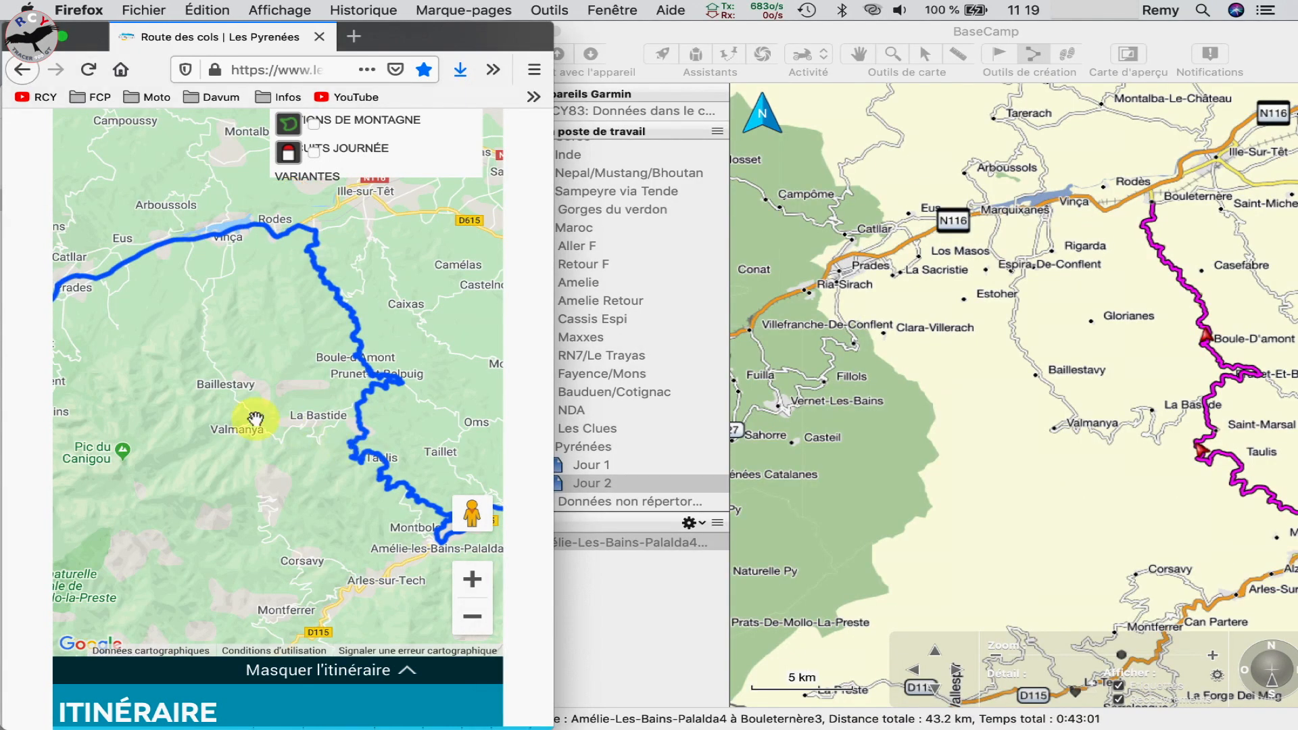
pyautogui.moveTo(258, 421); pyautogui.dragTo(359, 427)
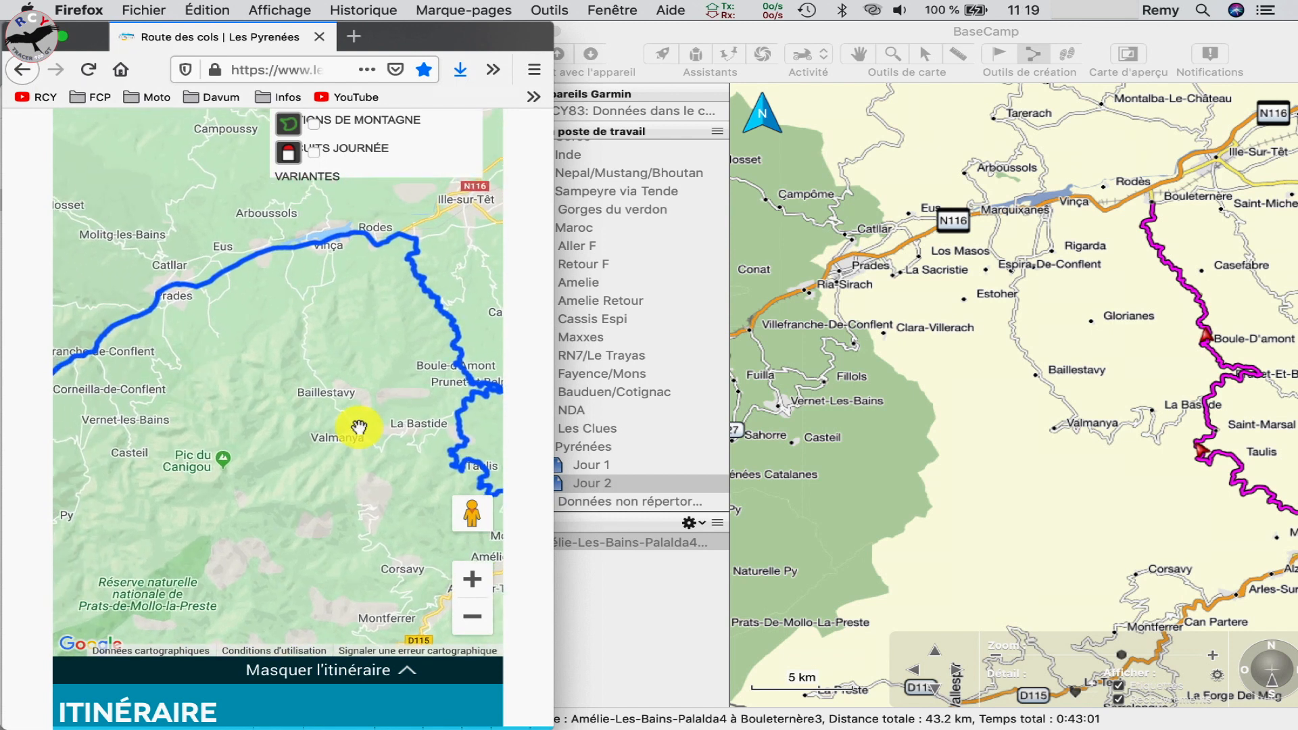
pyautogui.click(611, 42)
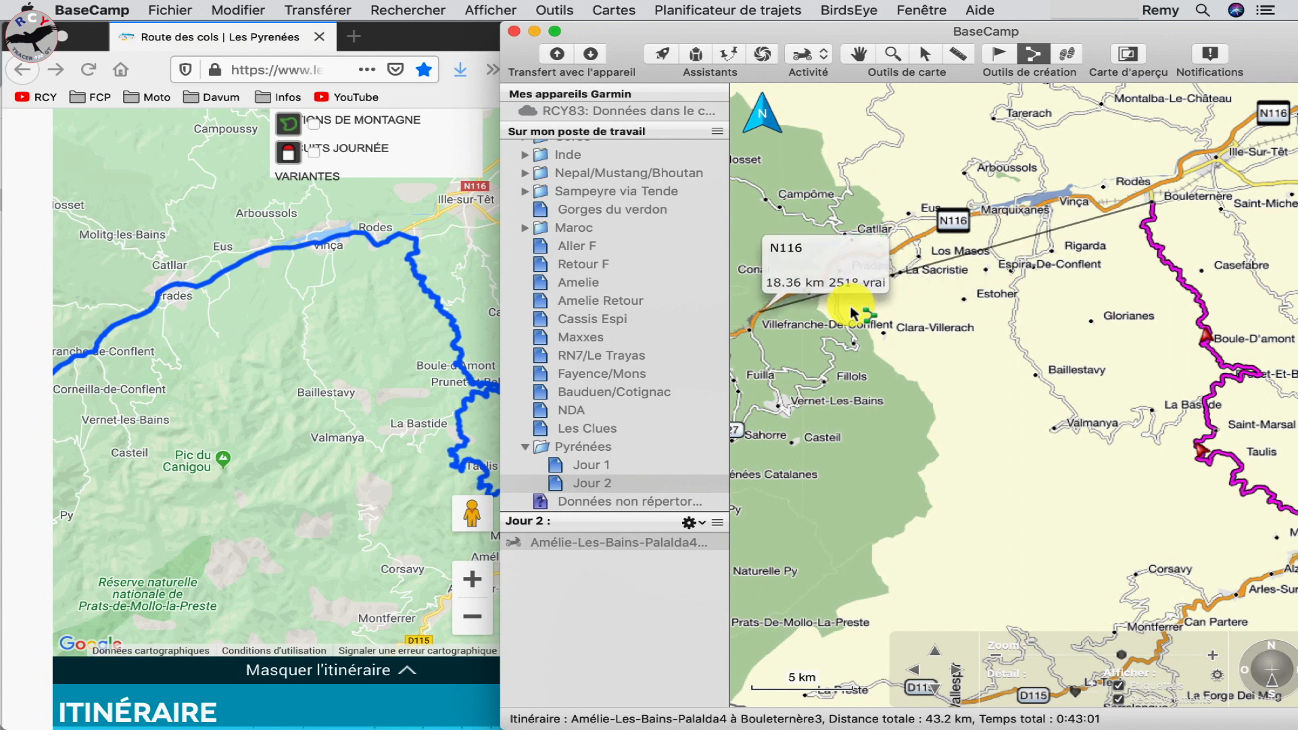
pyautogui.click(761, 315)
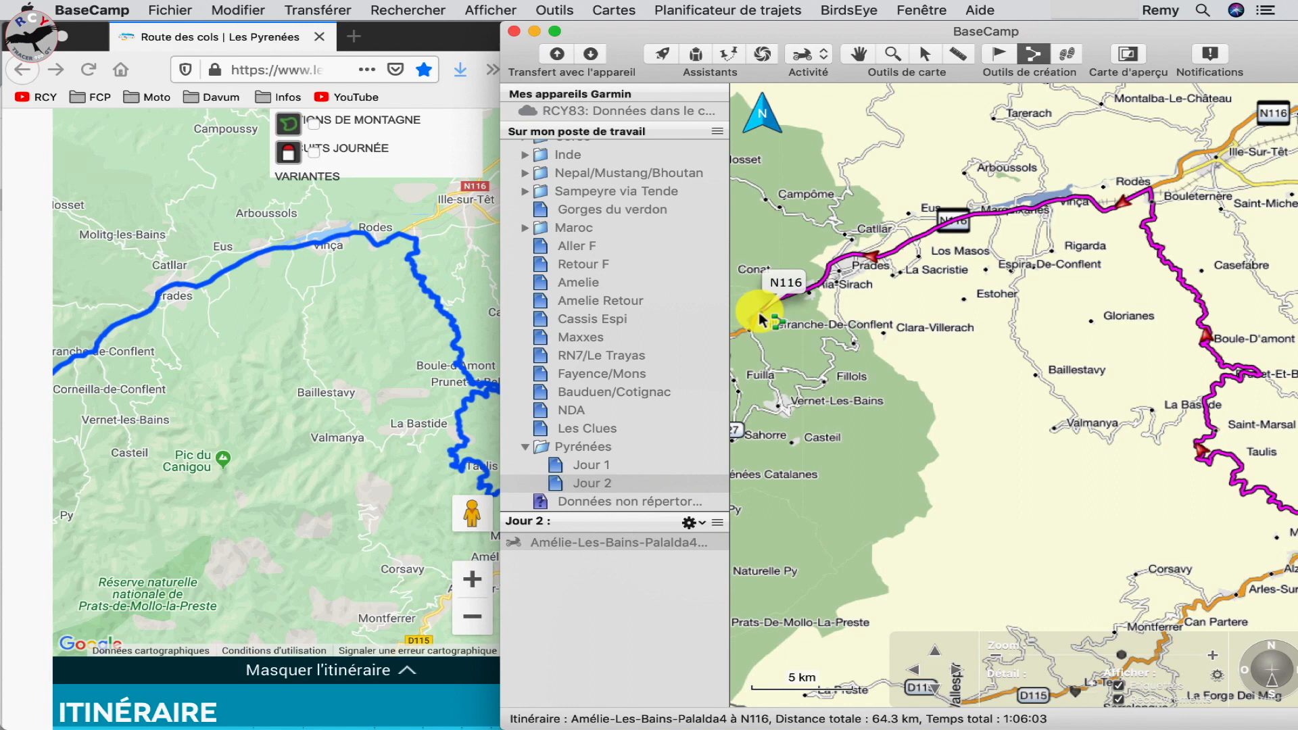
# - Check the section beyond Villefranche-de-Conflent on the Route des cols map and extend the Jour 2 route along the N116 to Thuès-Entre-Valls
pyautogui.click(341, 514)
pyautogui.moveTo(308, 410); pyautogui.dragTo(455, 371)
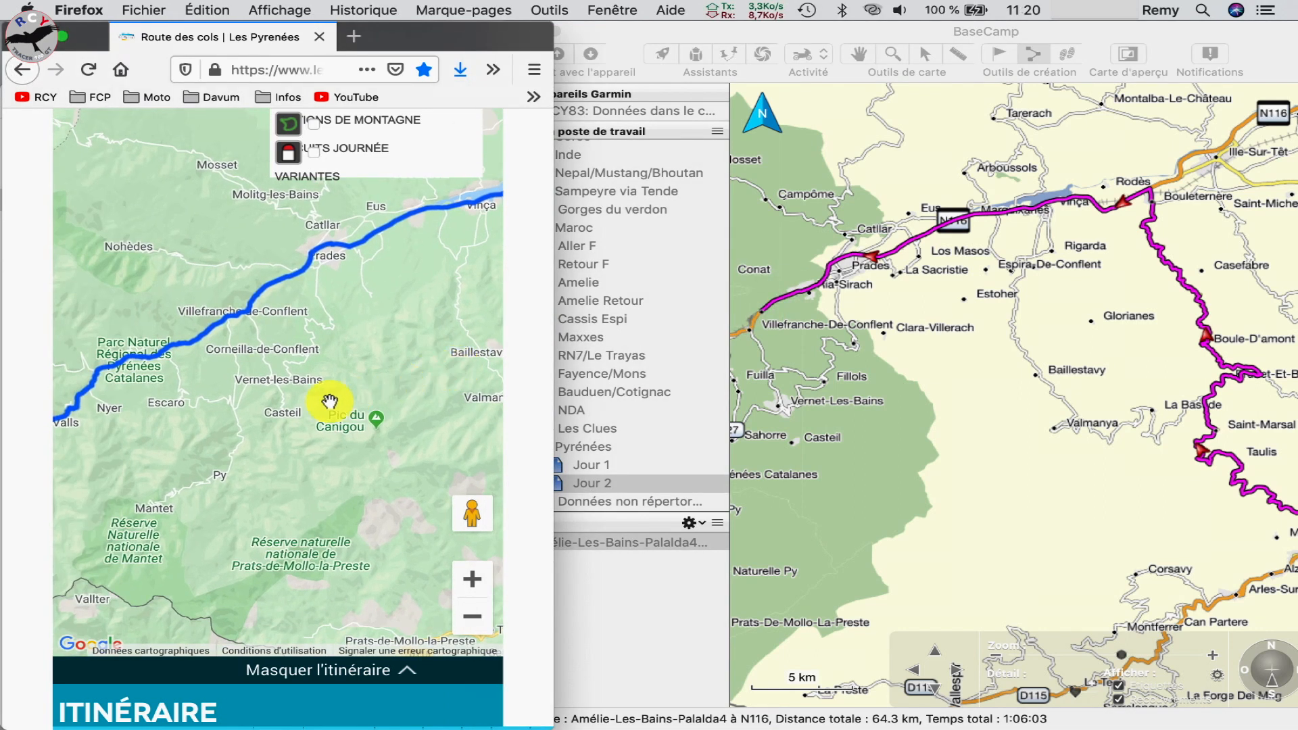
pyautogui.moveTo(281, 412); pyautogui.dragTo(441, 373)
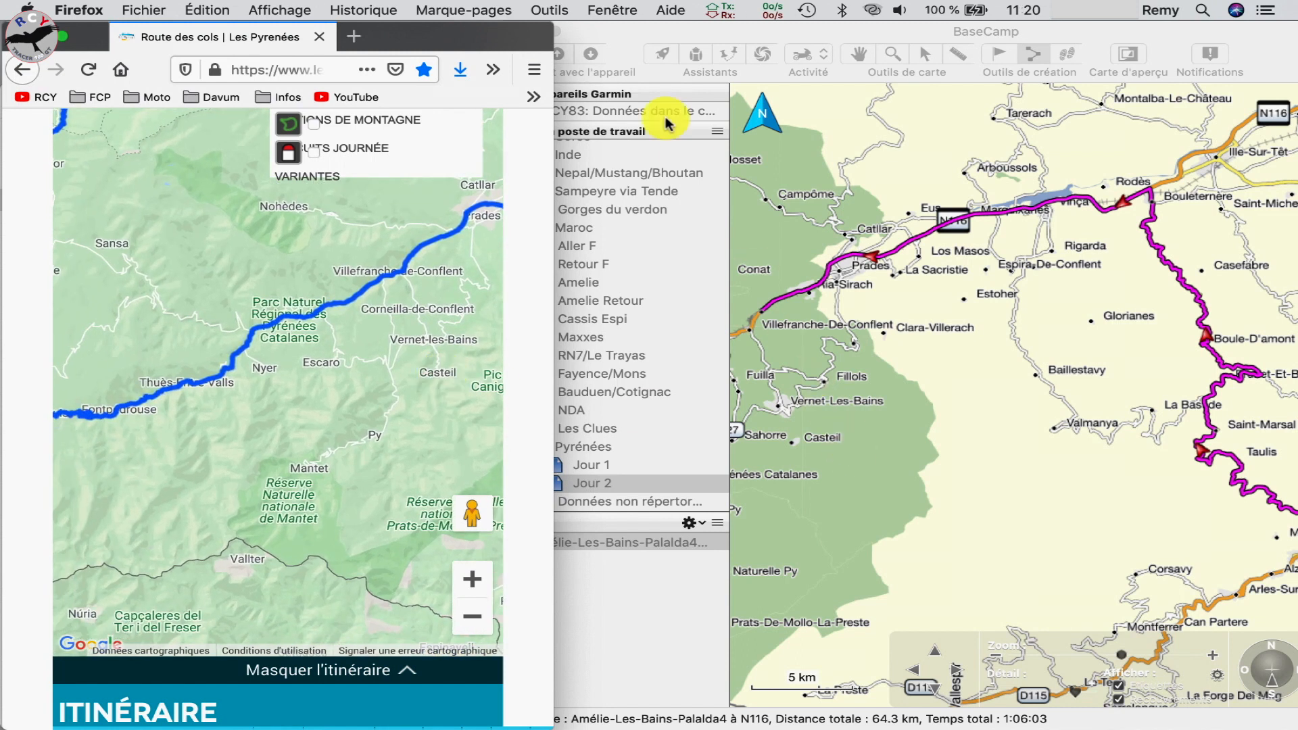
pyautogui.click(626, 51)
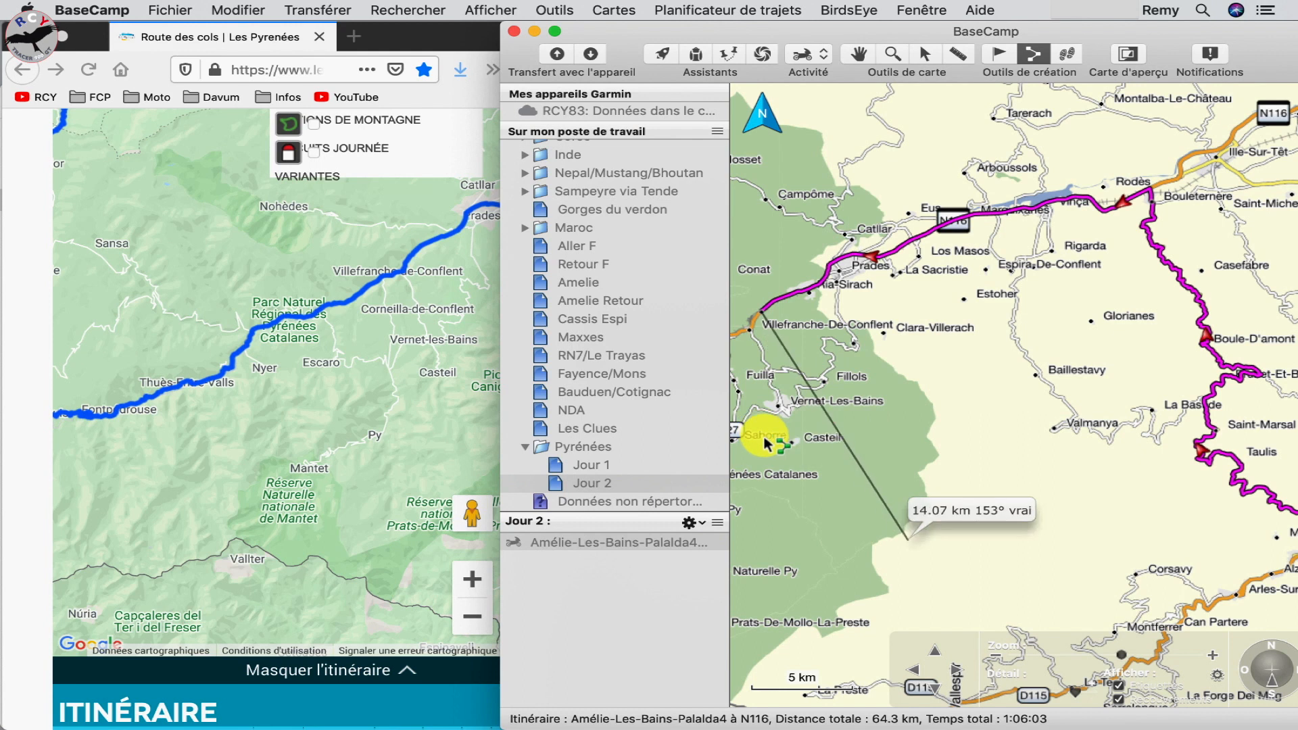
pyautogui.click(956, 669)
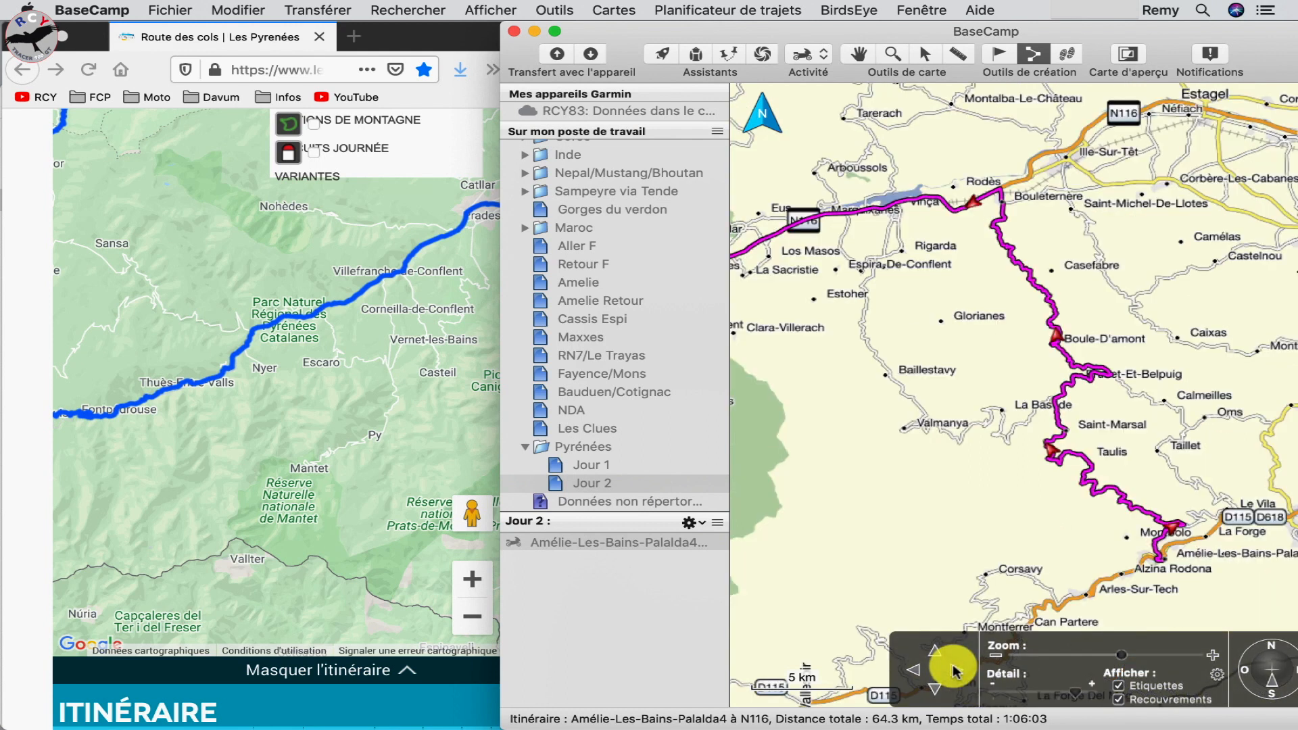
pyautogui.click(914, 670)
pyautogui.click(913, 670)
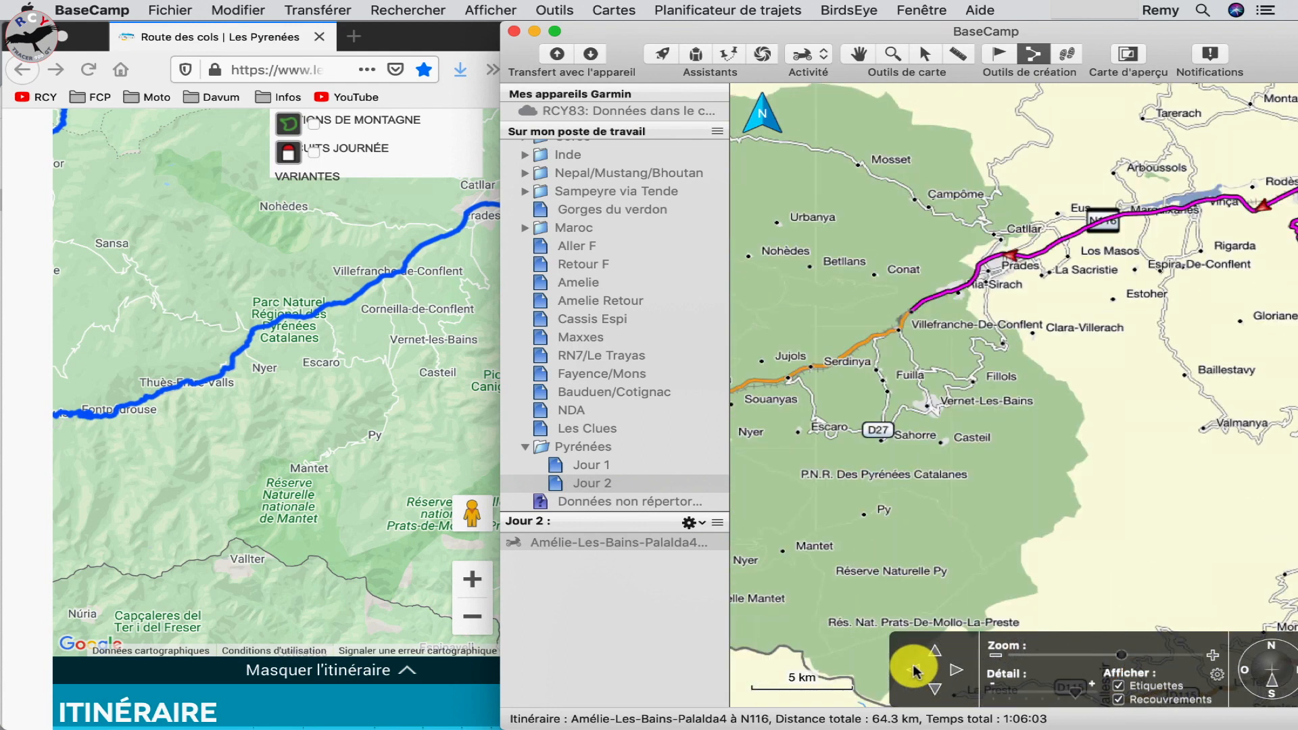
pyautogui.click(913, 669)
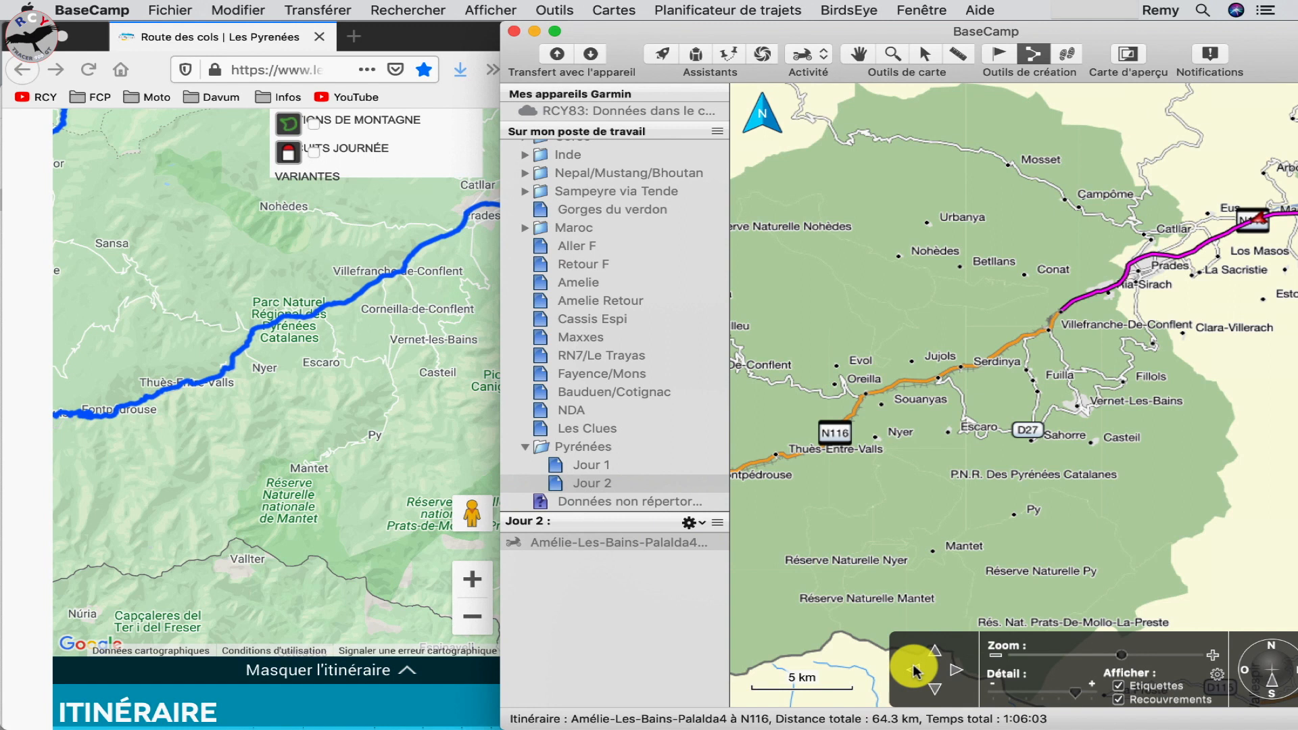
pyautogui.click(775, 458)
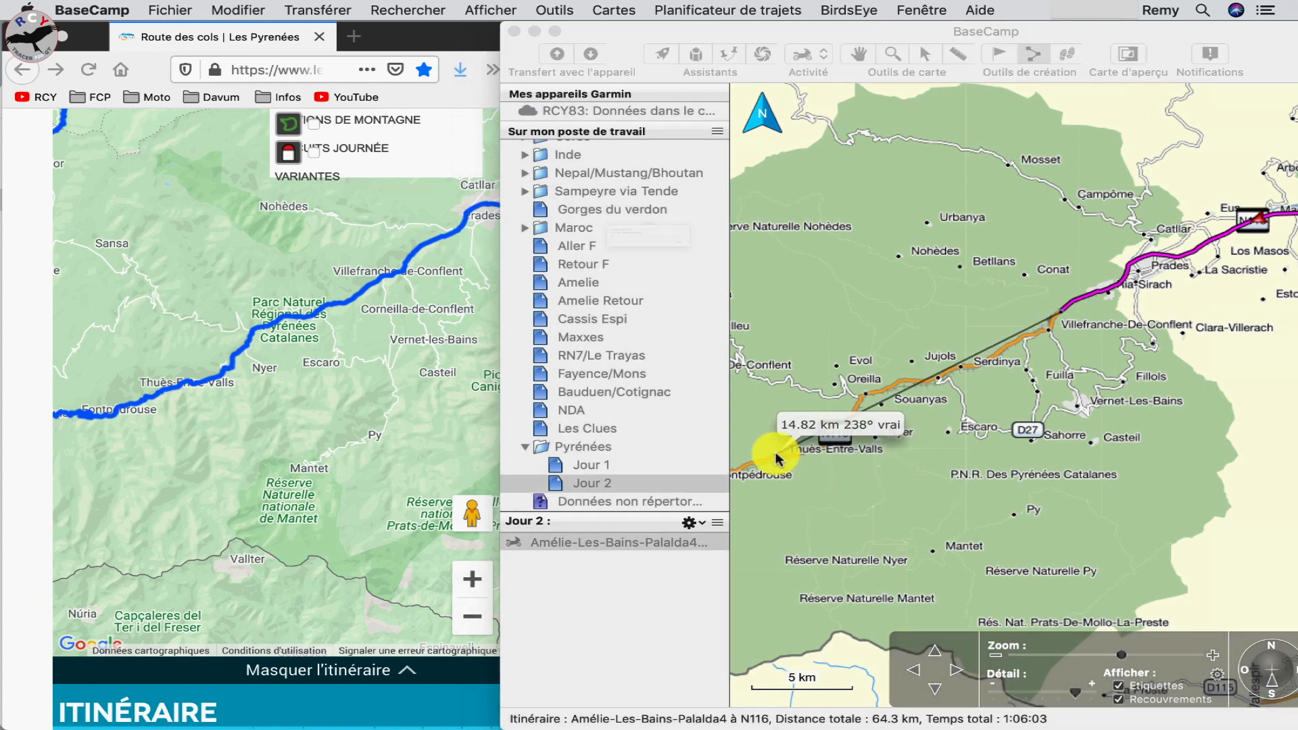
# - Try extending the Jour 2 route to a point northeast of Sansa in the P.N.R. Des Pyrénées Catalanes, and undo that extension
pyautogui.click(255, 527)
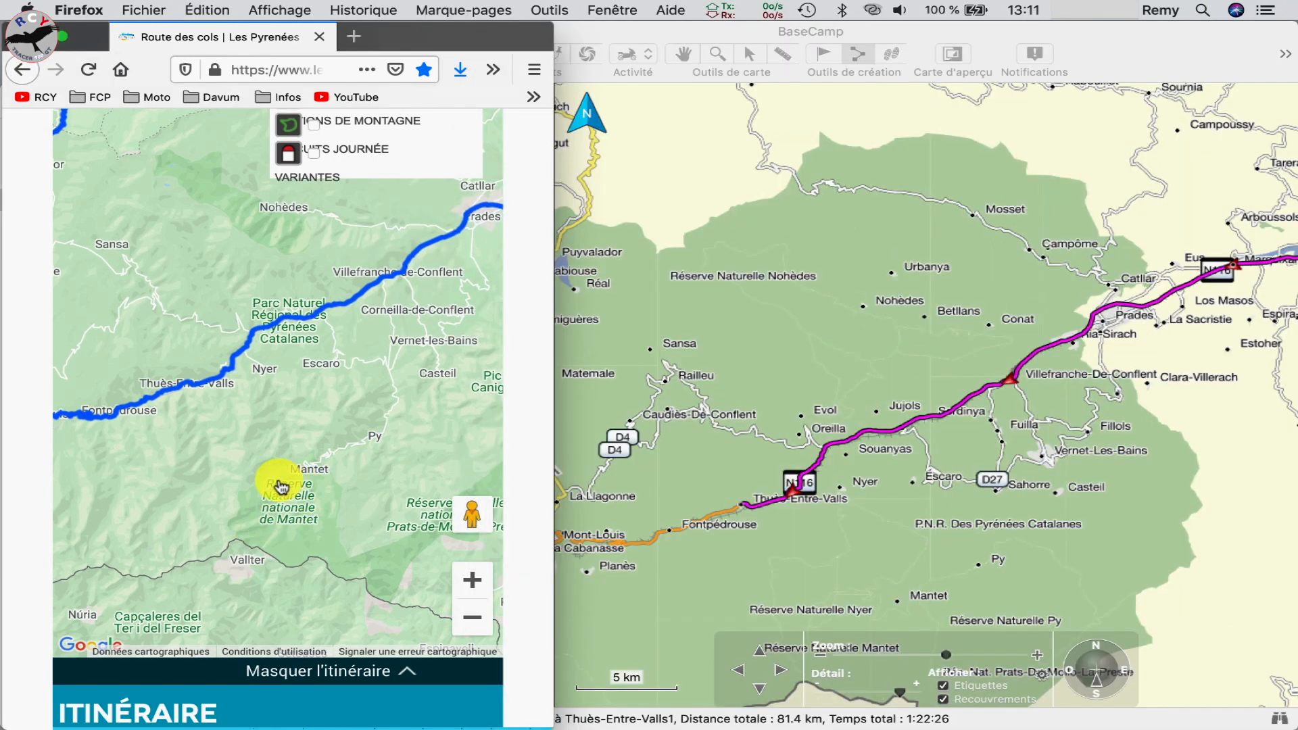
pyautogui.moveTo(168, 453); pyautogui.dragTo(349, 543)
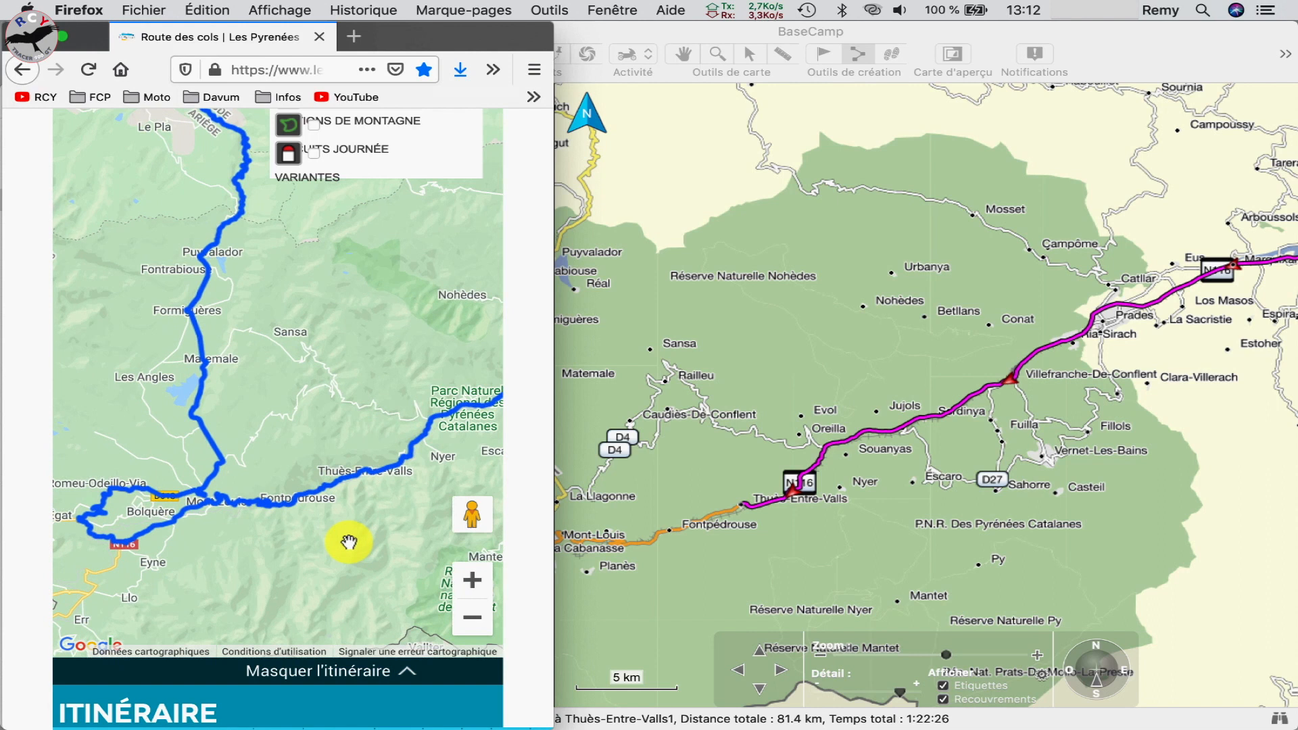
pyautogui.click(710, 324)
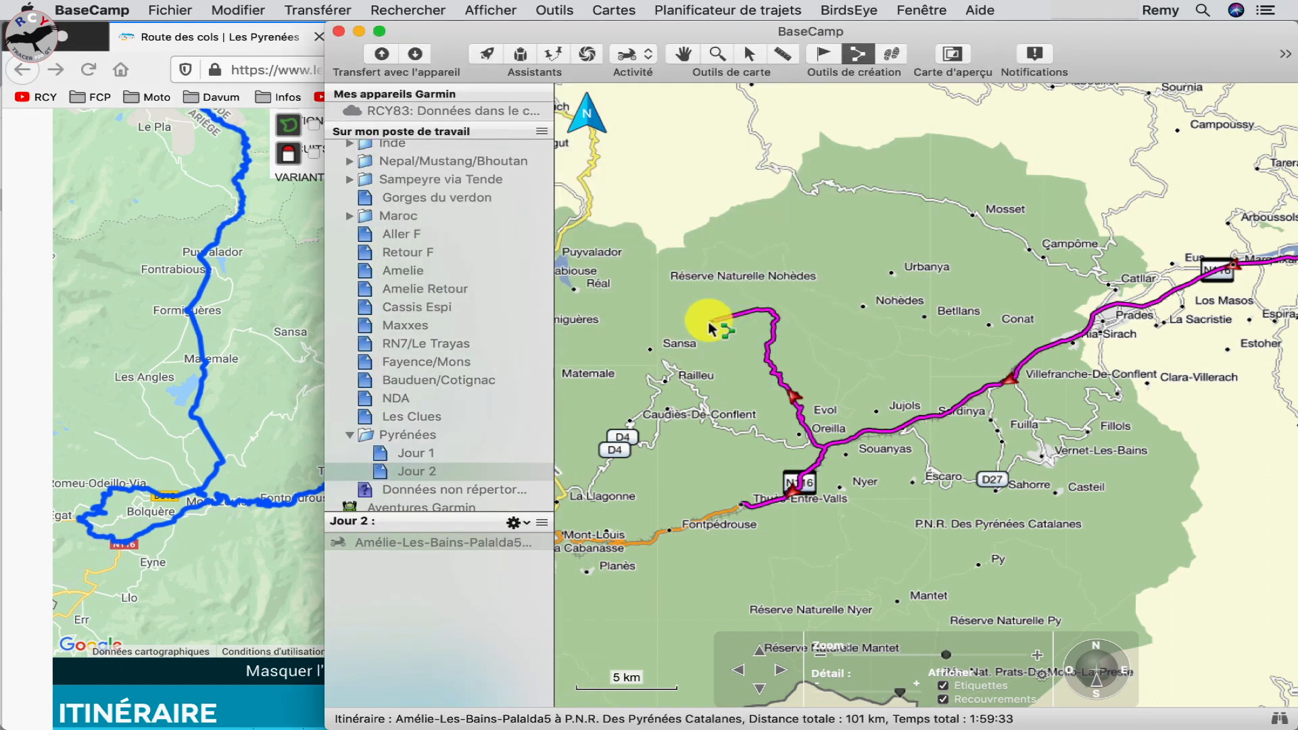
pyautogui.press('super+z')
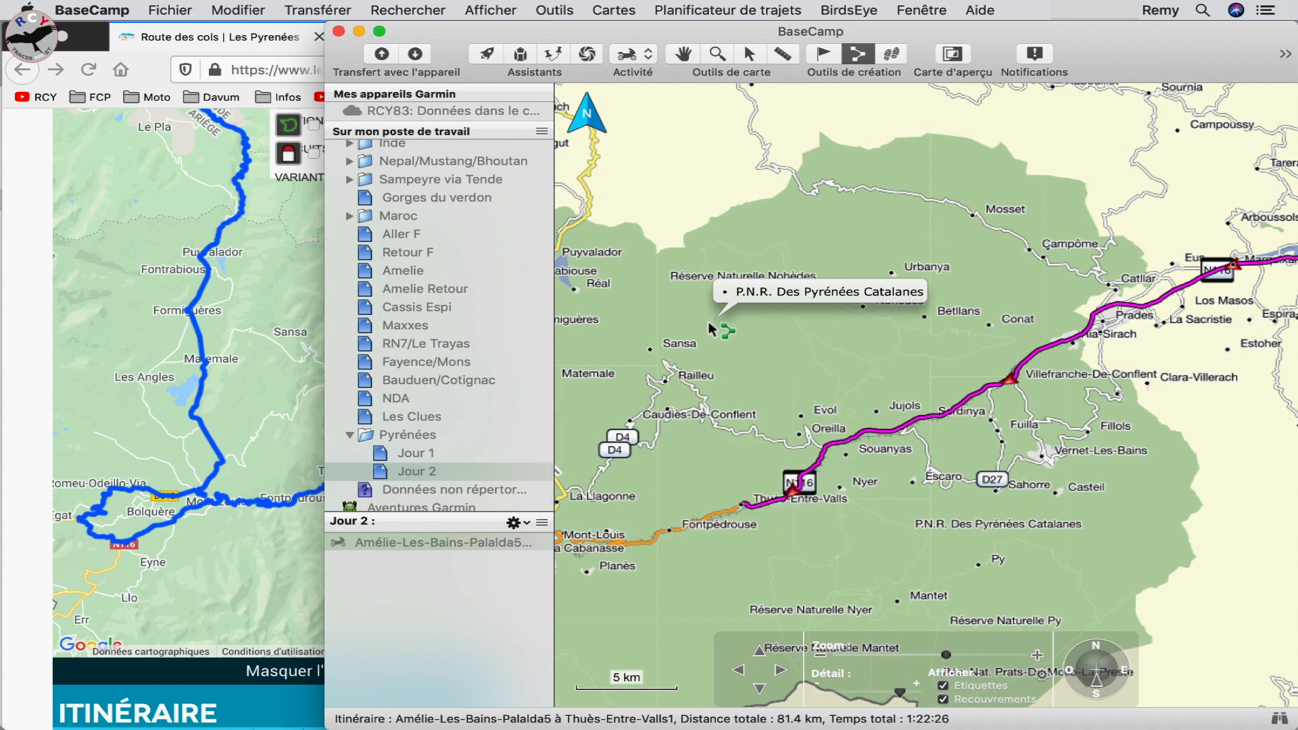
# - Extend the Jour 2 route along the N116 from Thuès-Entre-Valls to Fetges, following the Route des cols map
pyautogui.click(776, 462)
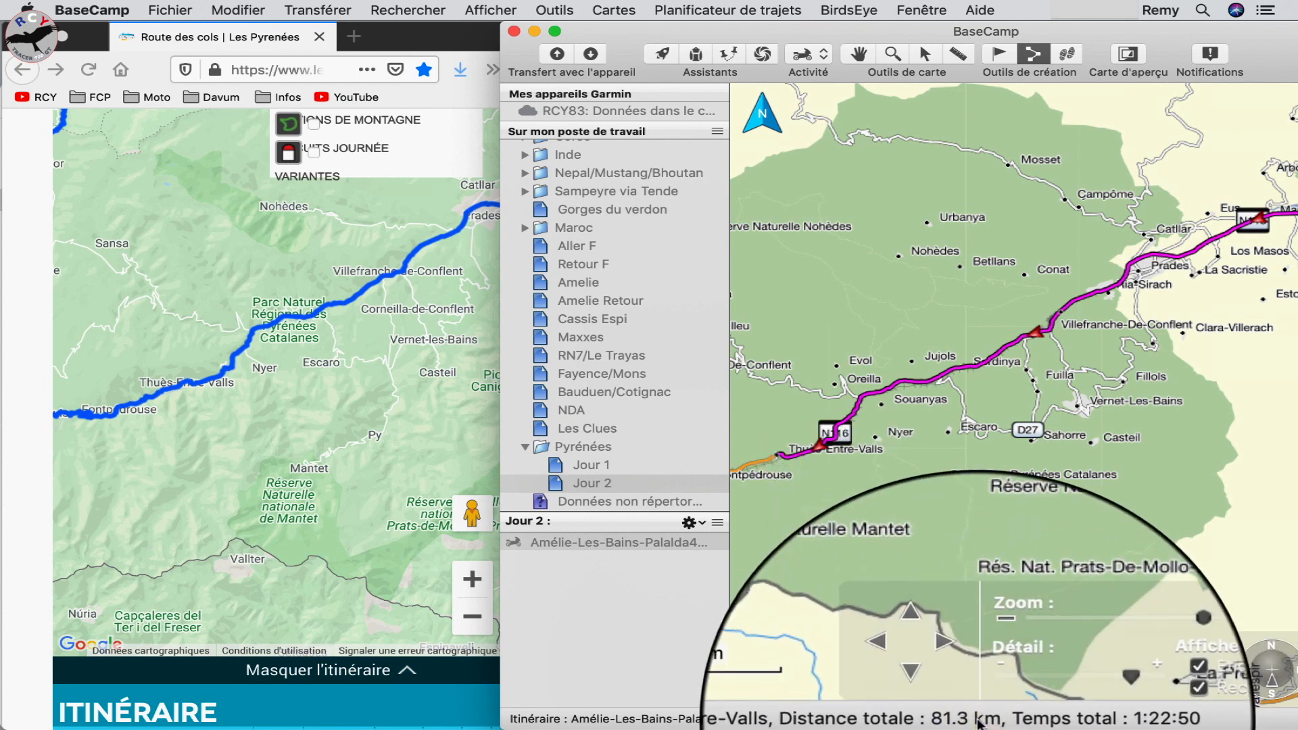
pyautogui.click(464, 378)
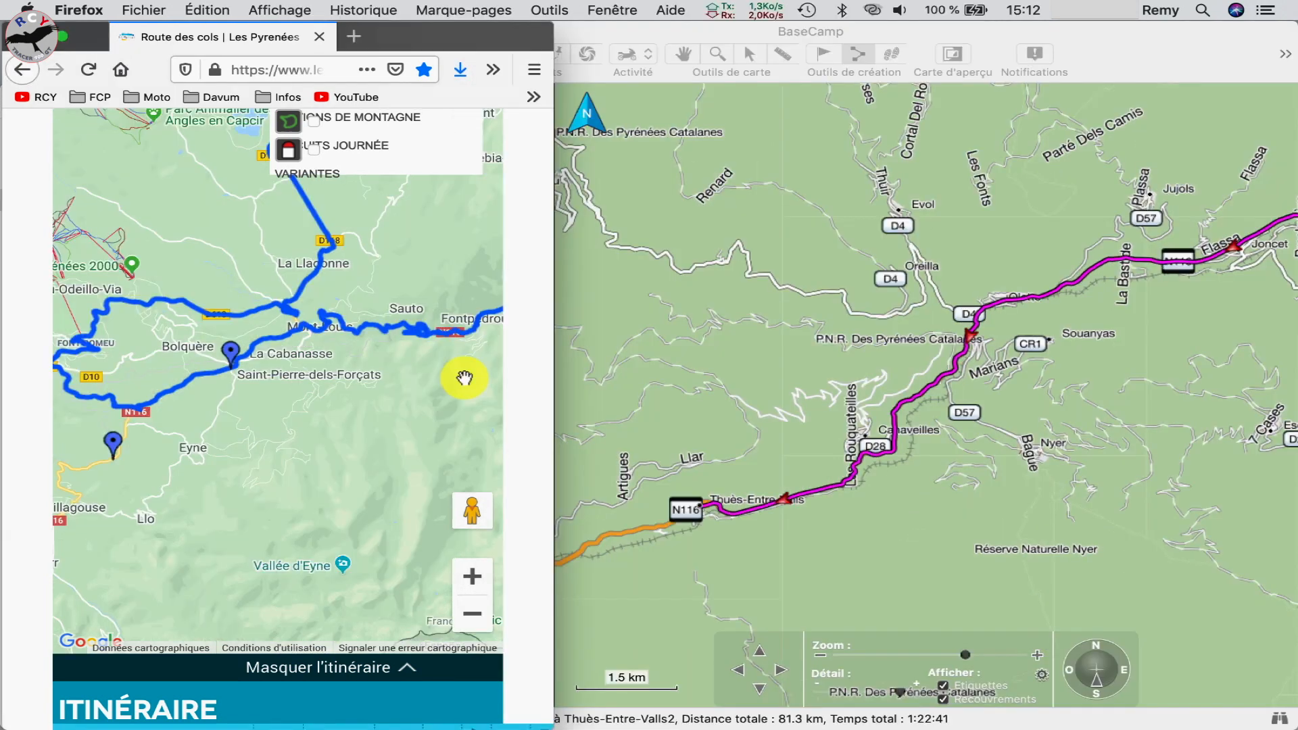
pyautogui.moveTo(405, 408); pyautogui.dragTo(425, 413)
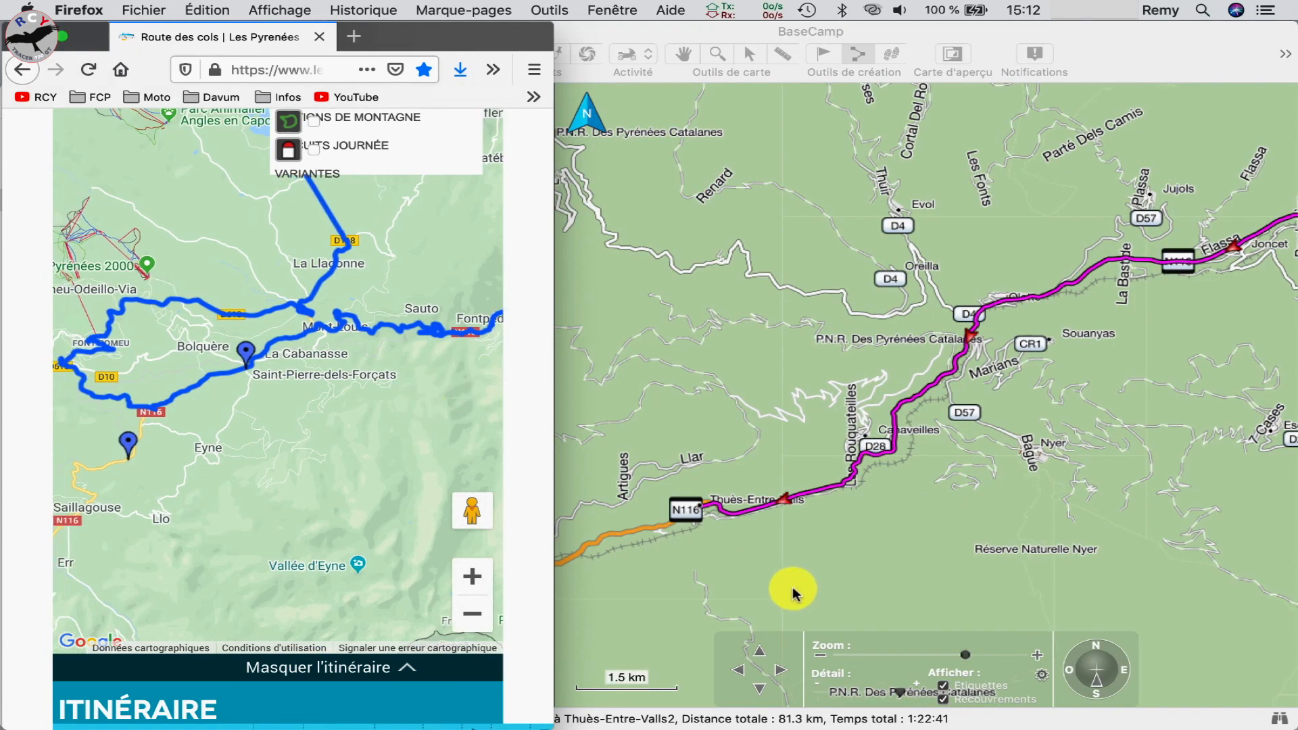
pyautogui.click(725, 44)
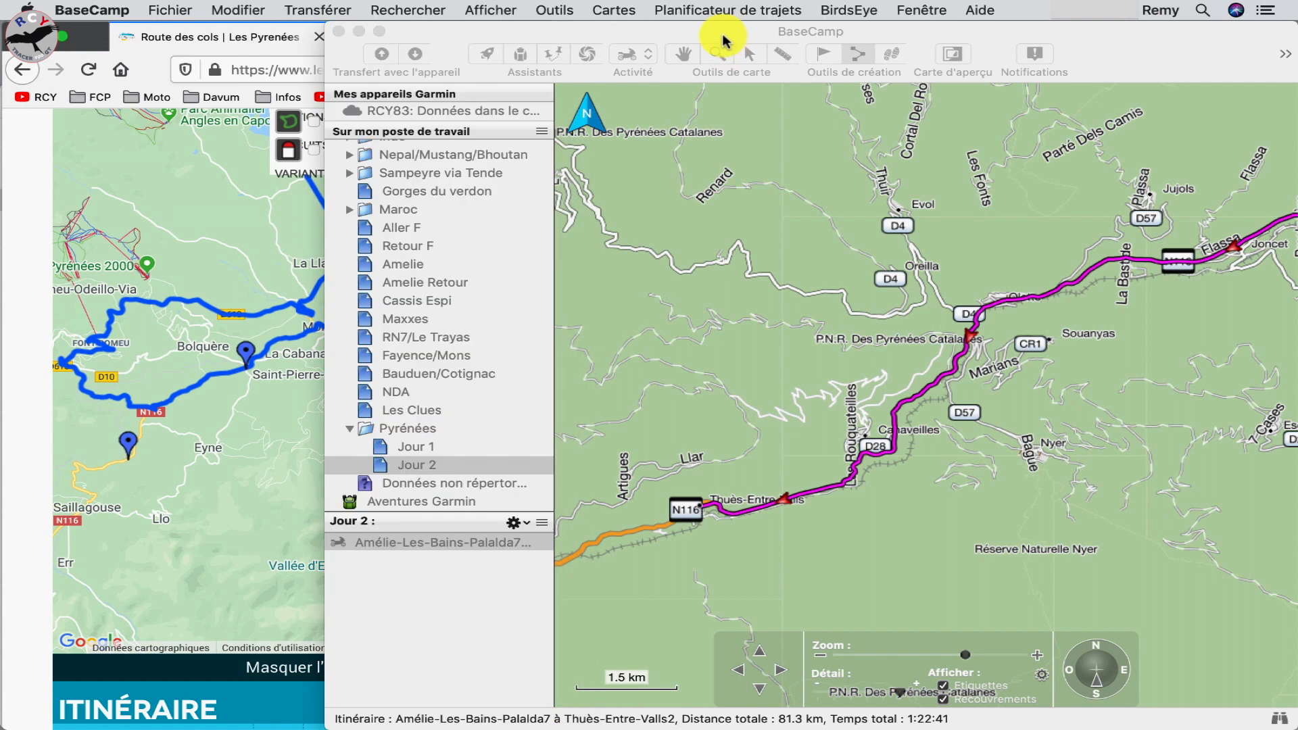
pyautogui.click(739, 670)
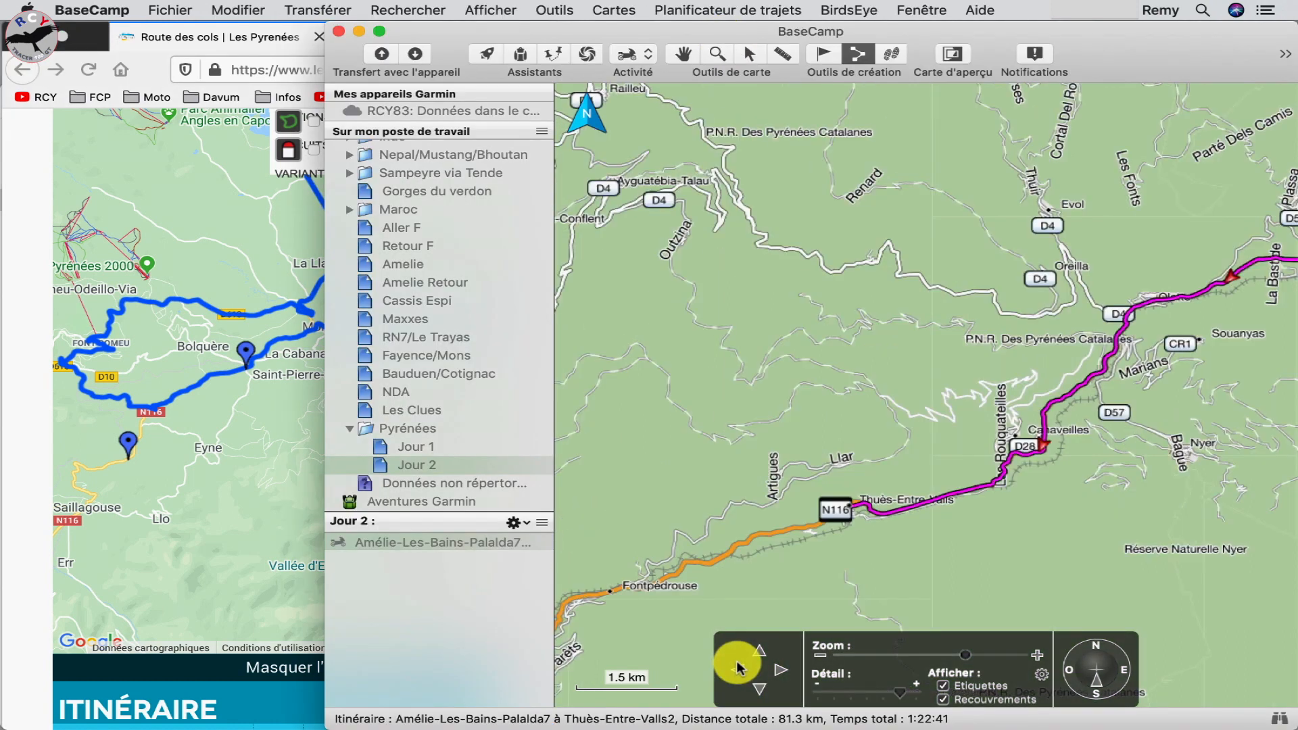
pyautogui.click(738, 670)
pyautogui.click(740, 671)
pyautogui.click(738, 671)
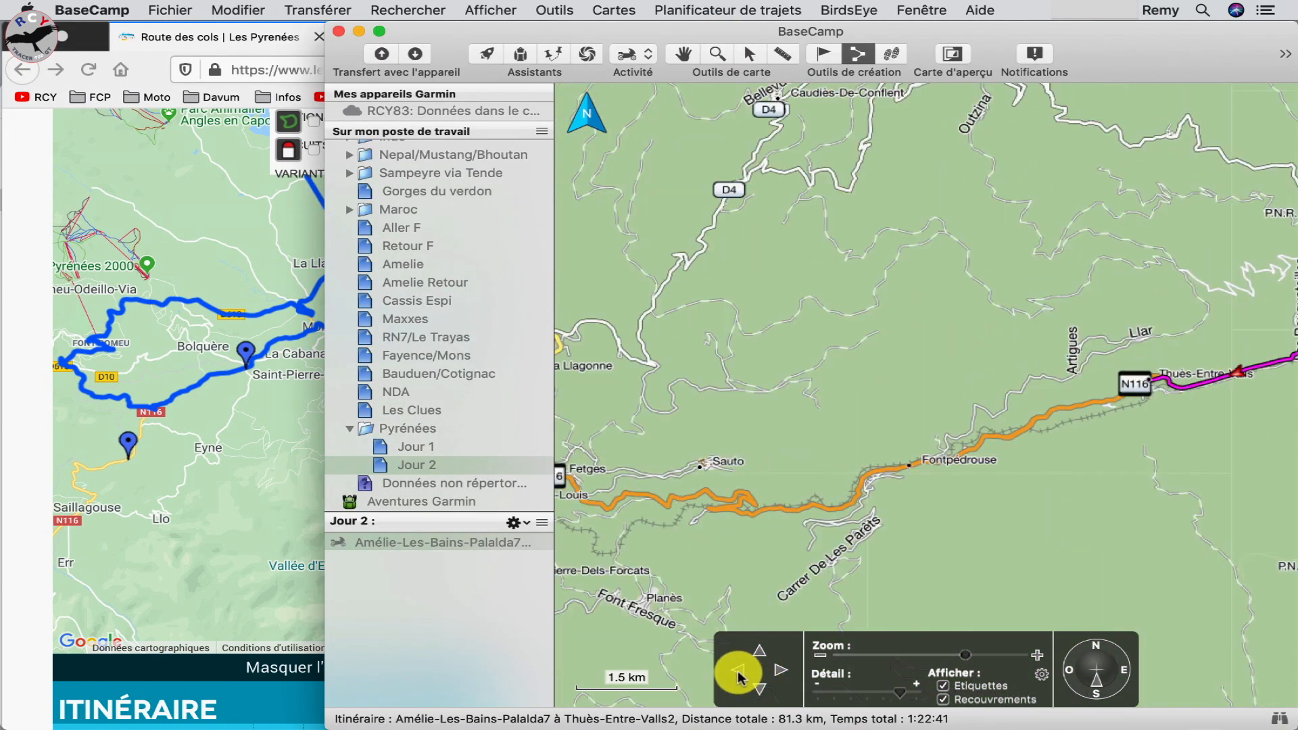
pyautogui.click(738, 671)
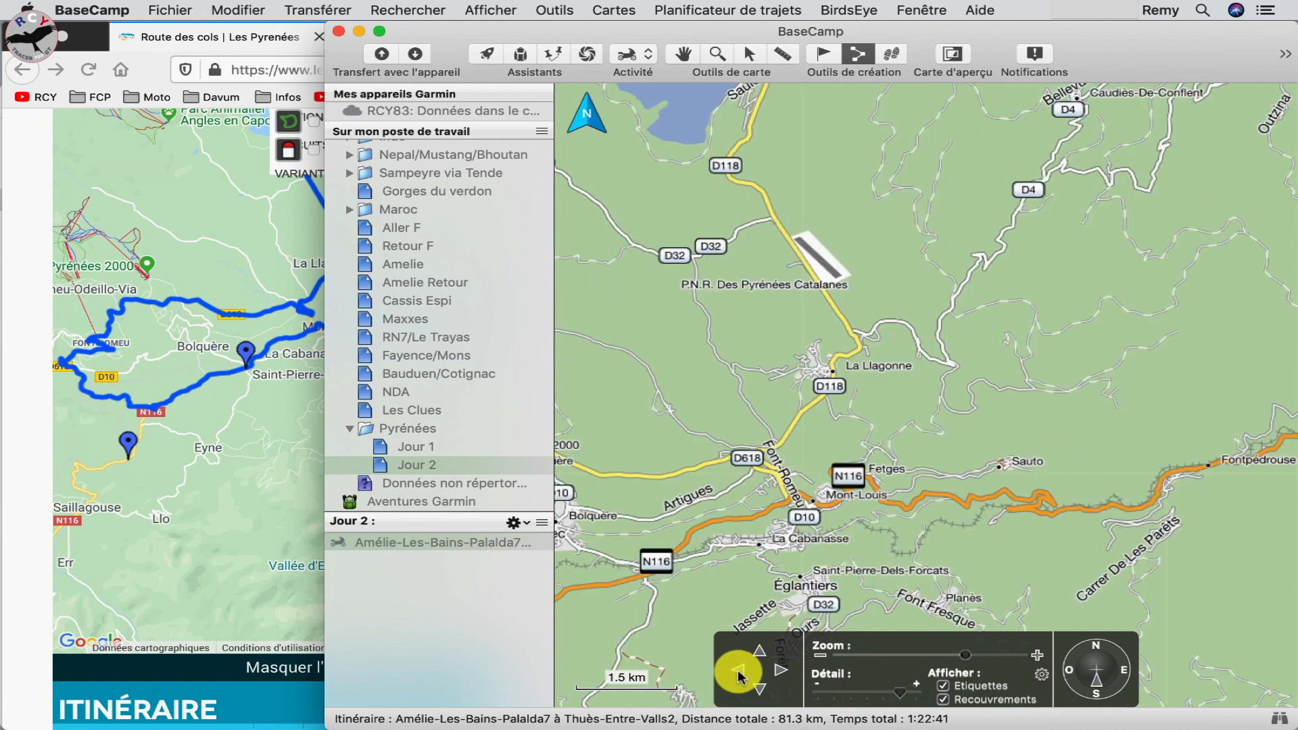
pyautogui.scroll(-1, 754, 572)
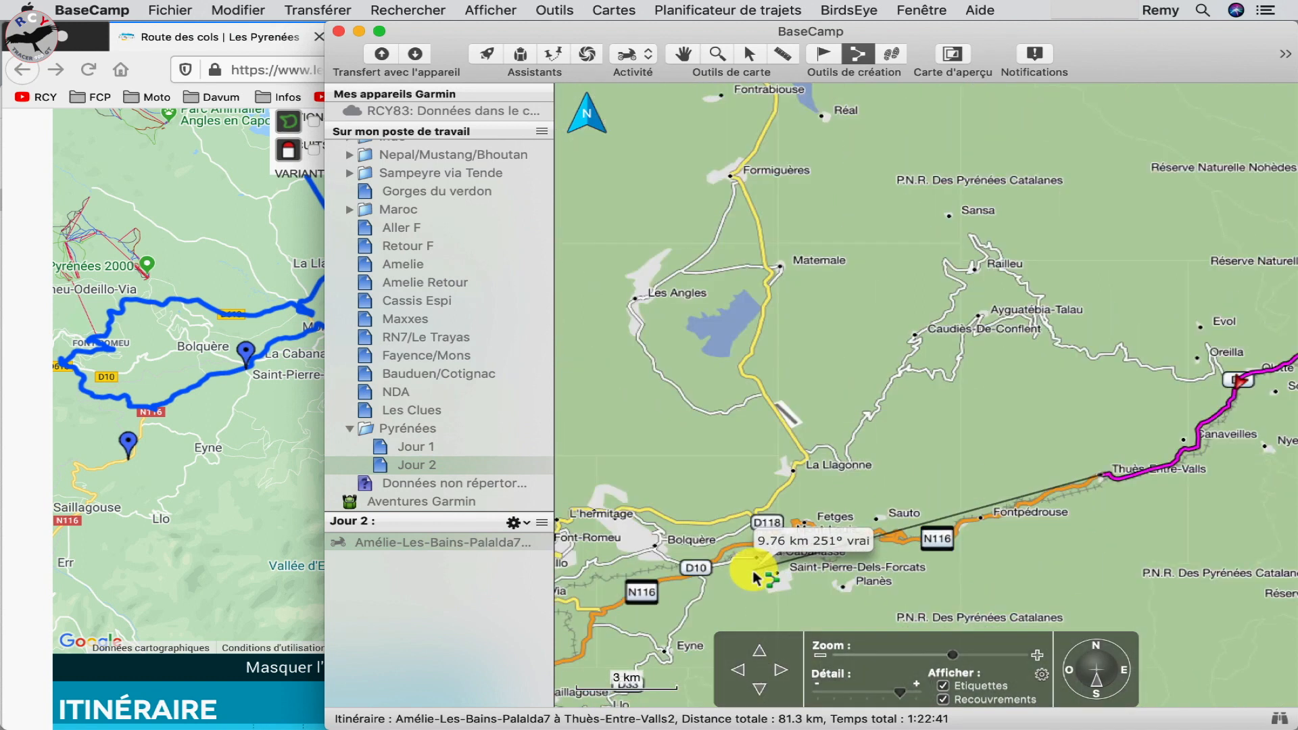
pyautogui.click(806, 528)
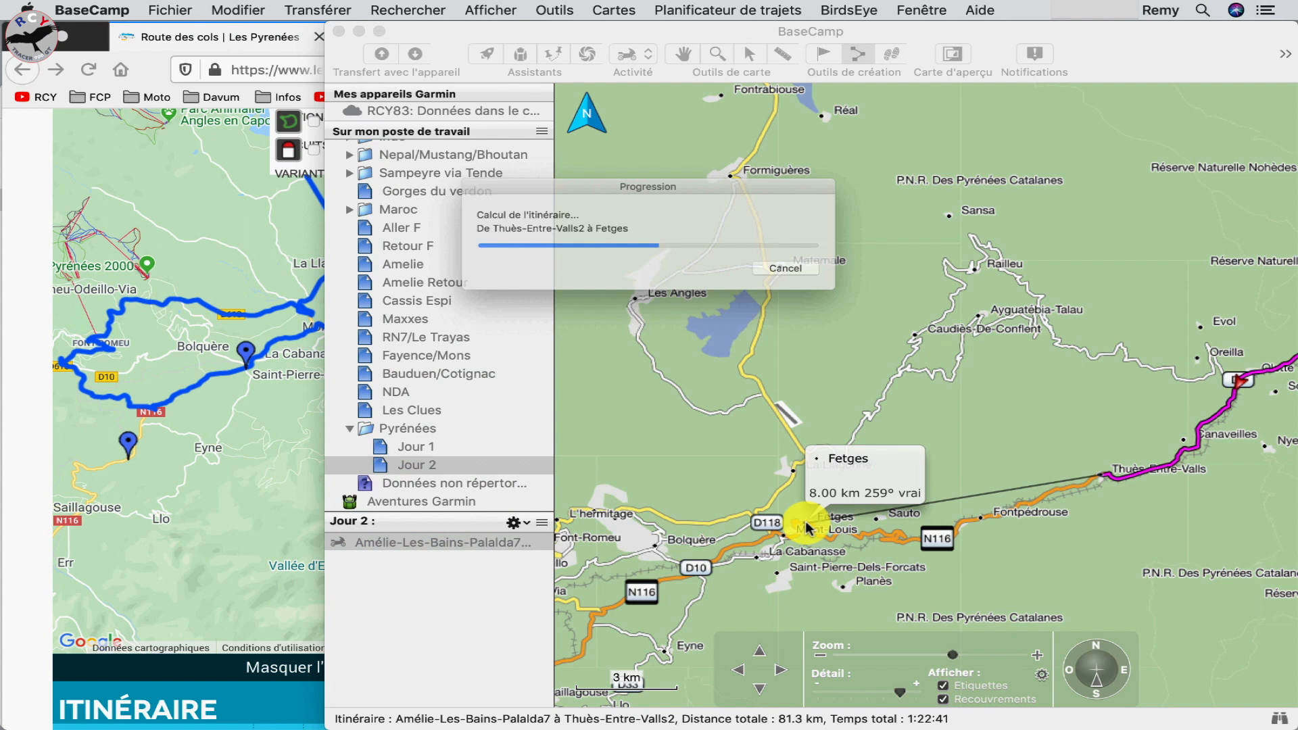
# - Extend the Jour 2 route from Fetges through Via and Font-Romeu, then north to Formiguères
pyautogui.click(738, 670)
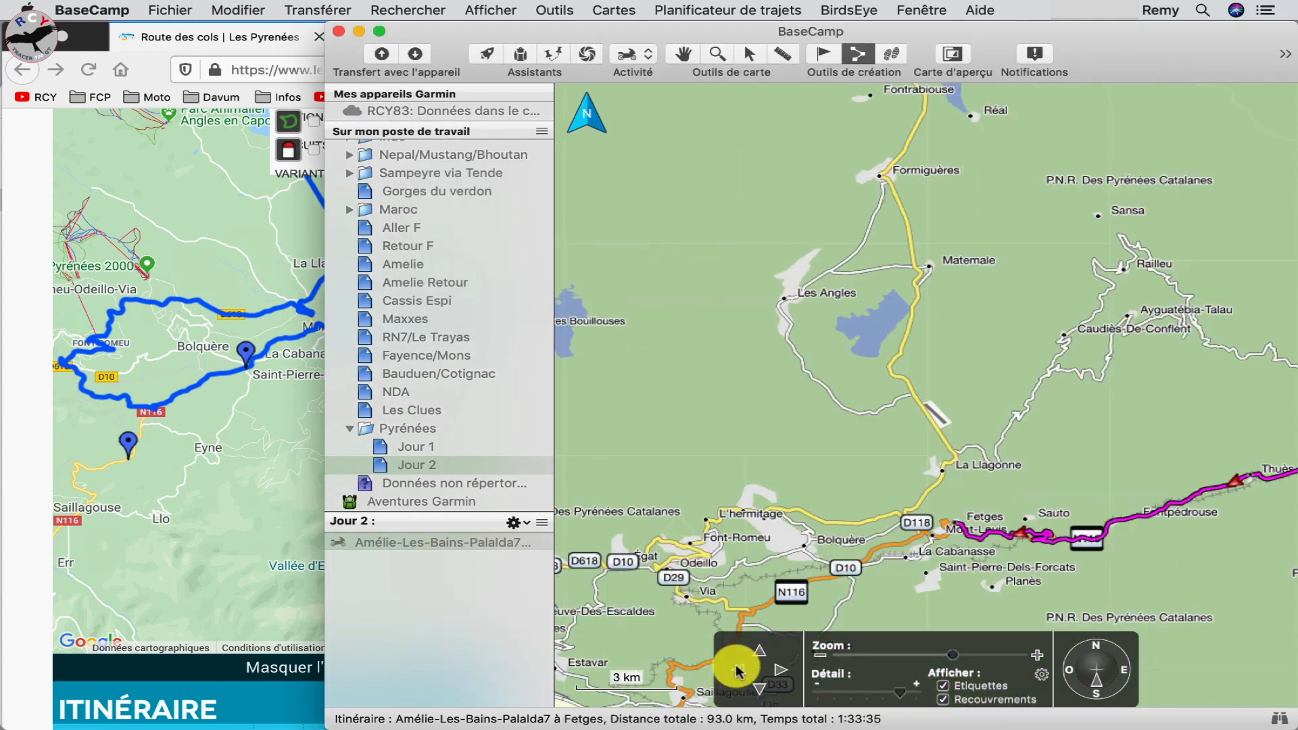
pyautogui.click(688, 596)
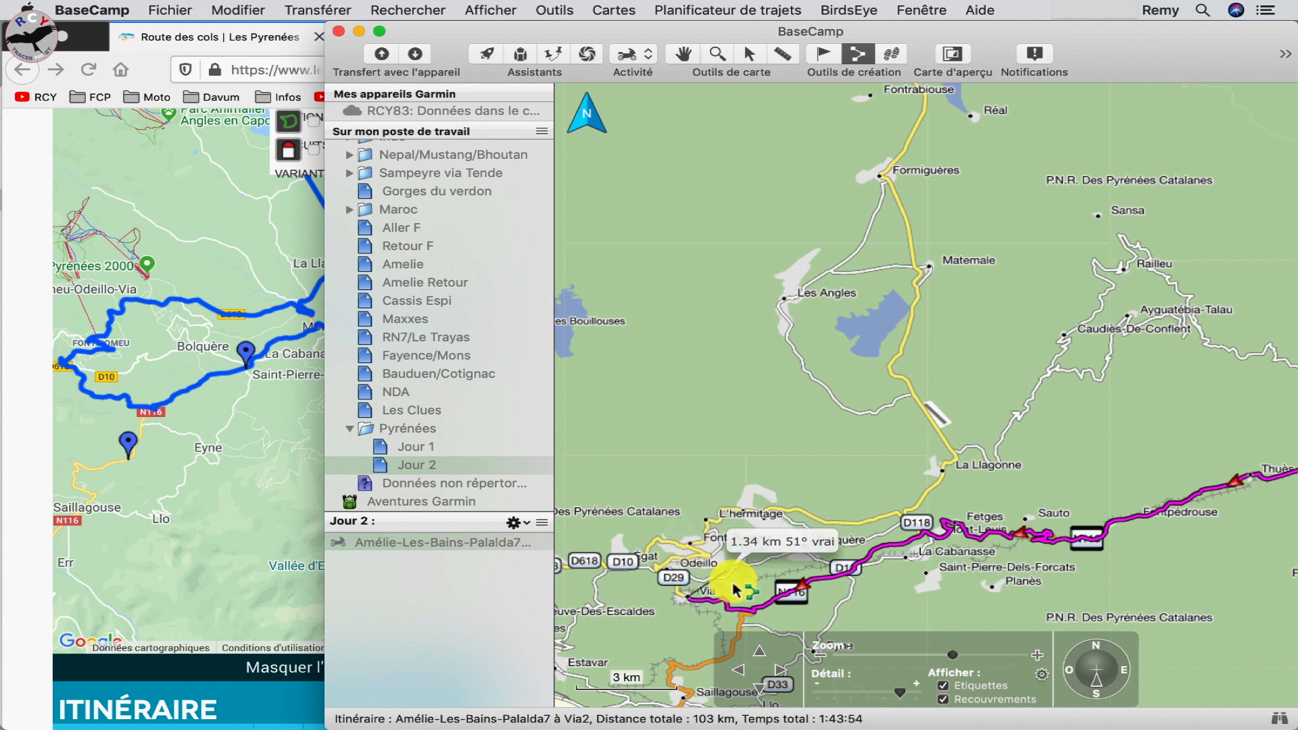
pyautogui.click(691, 545)
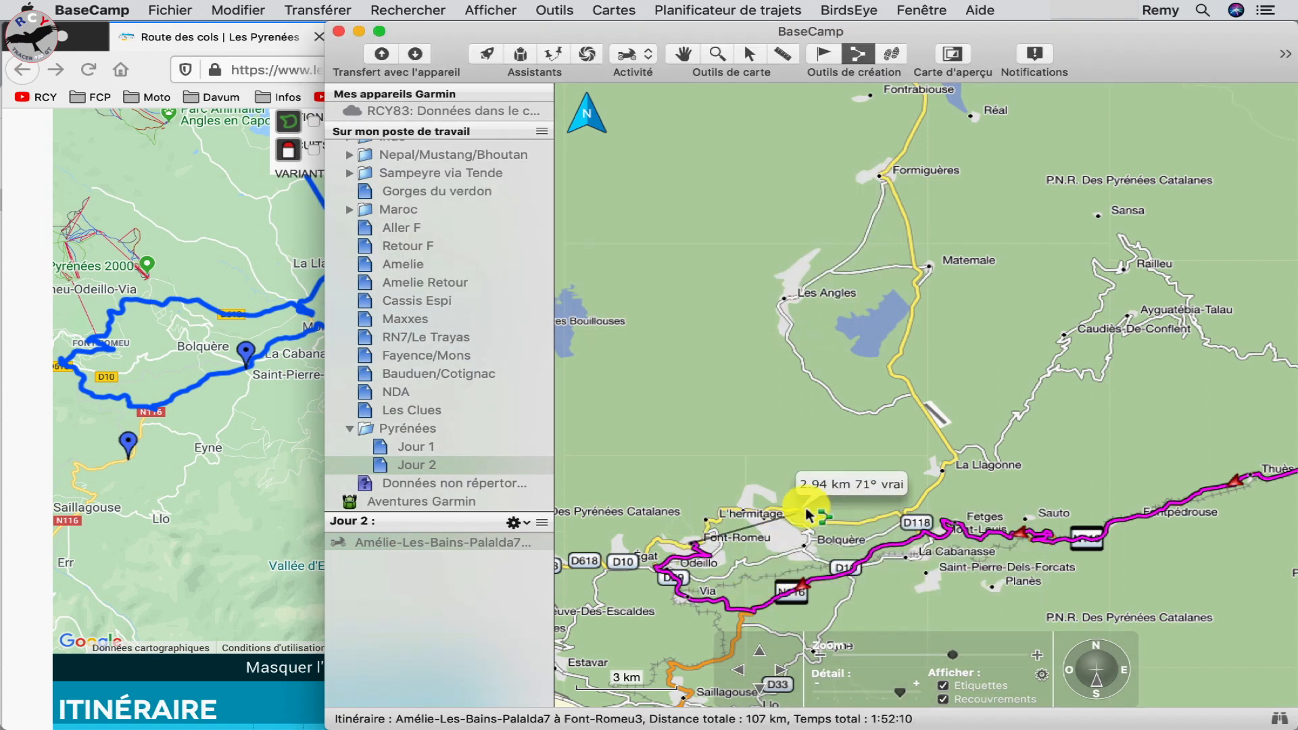
pyautogui.click(882, 176)
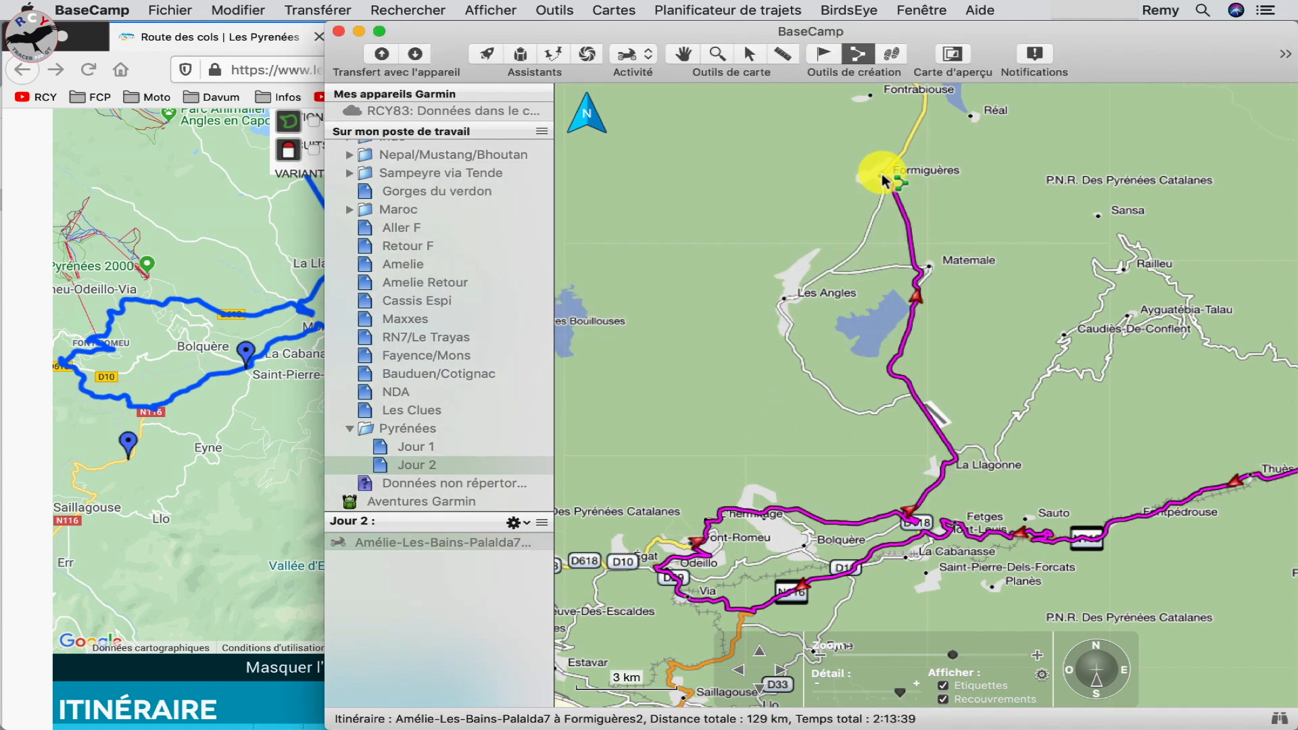
# - Following the Route des cols map, extend the Jour 2 route via Savignac-Les-Ormeaux to the Esso station in Tarascon-Sur-Ariège and finish it there
pyautogui.click(249, 426)
pyautogui.moveTo(332, 407); pyautogui.dragTo(340, 571)
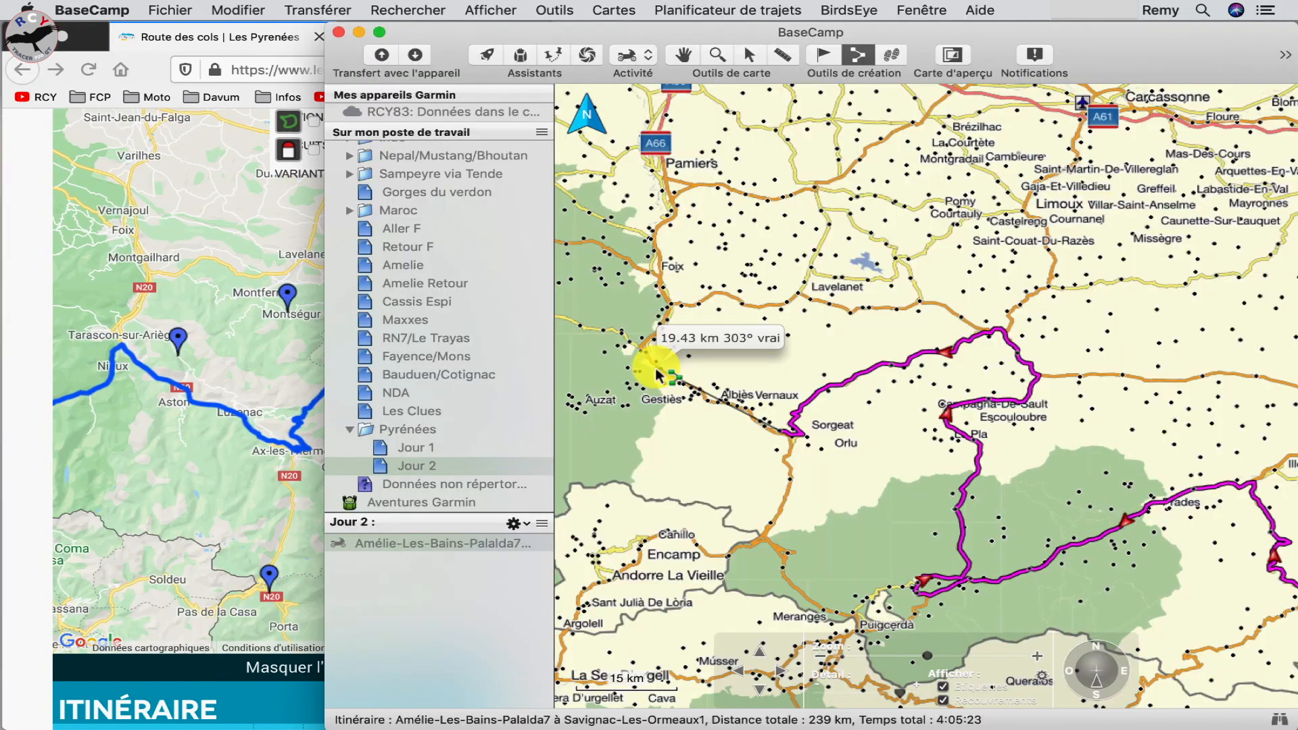
pyautogui.scroll(5, 655, 371)
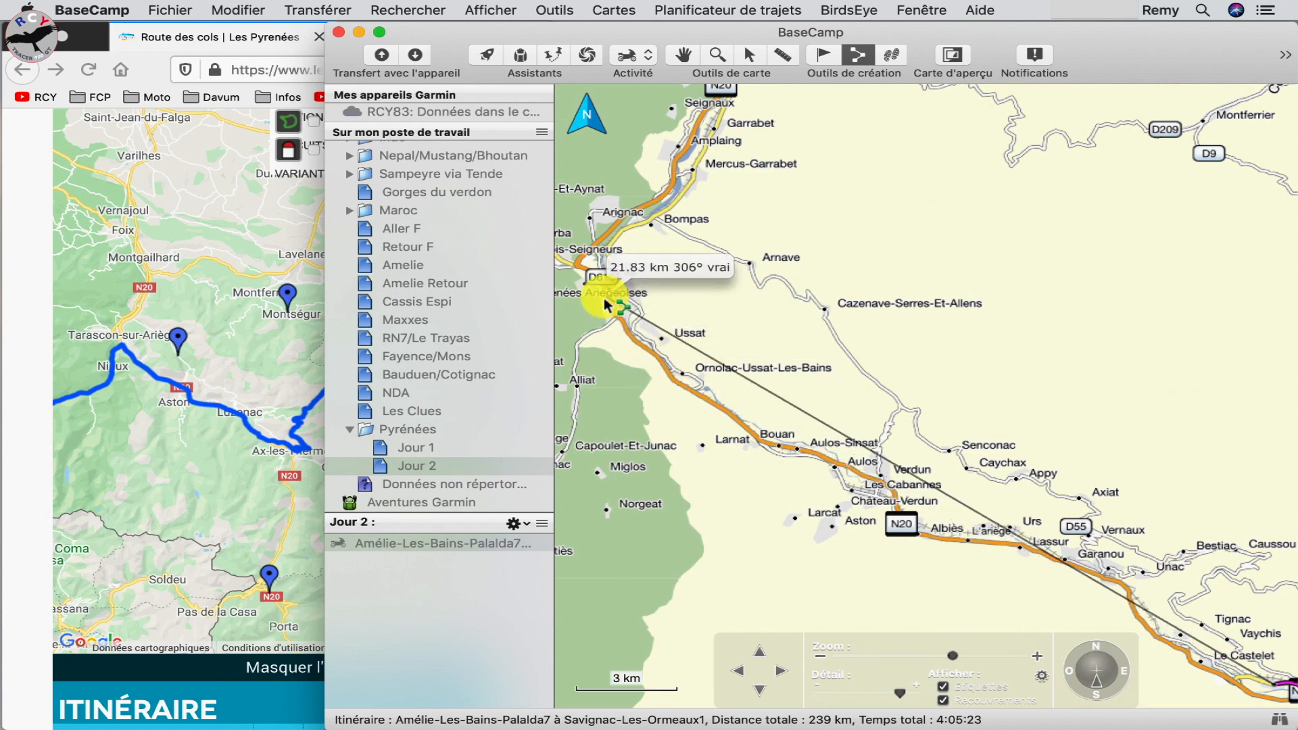
pyautogui.scroll(3, 602, 303)
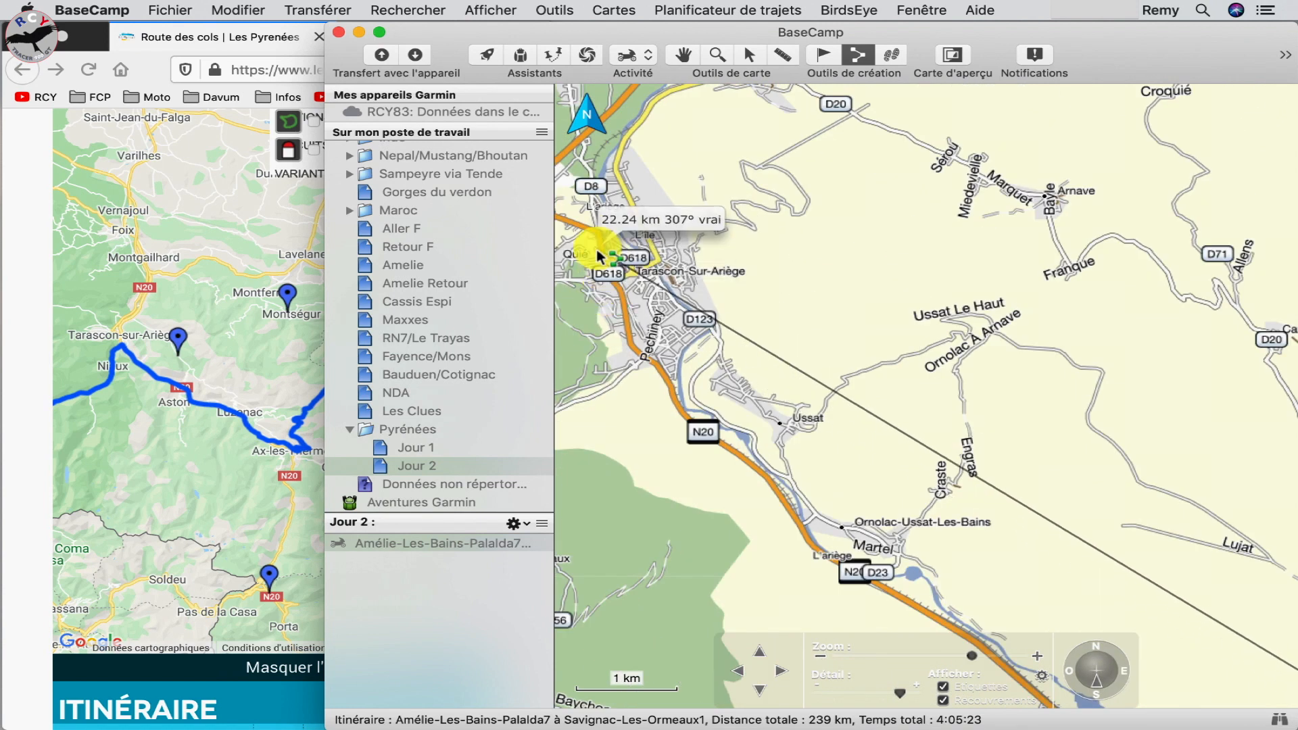
pyautogui.scroll(3, 598, 257)
pyautogui.moveTo(598, 256); pyautogui.dragTo(805, 99)
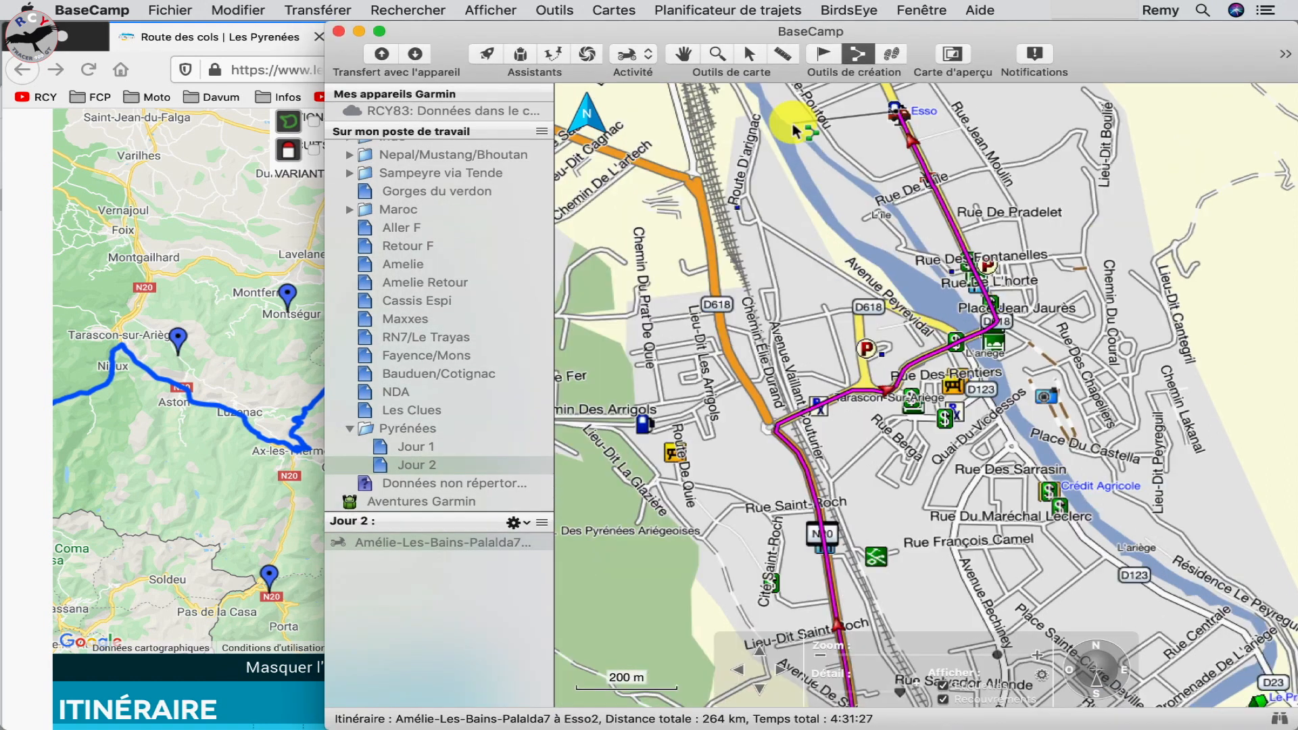
pyautogui.click(685, 54)
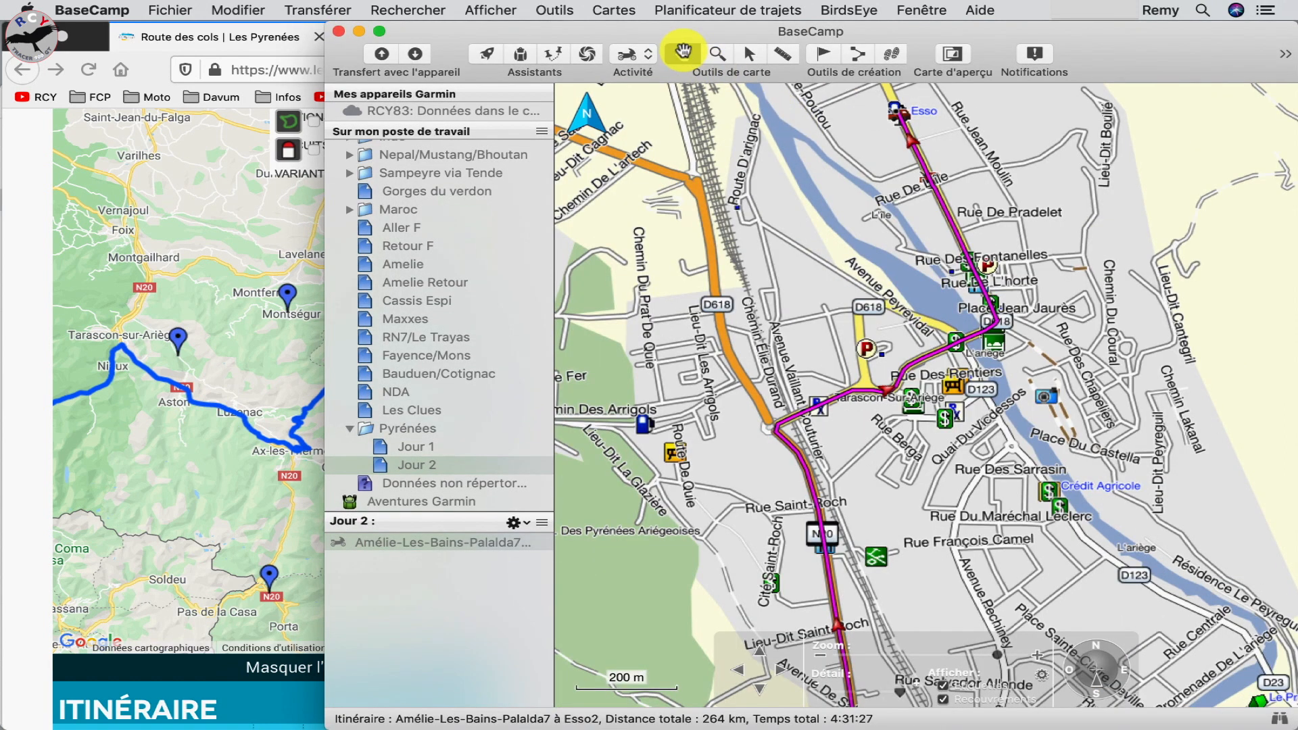
# - Create a separate motorcycle route in Jour 2 from the Esso station in Tarascon-Sur-Ariège to the Confort lodging
pyautogui.moveTo(793, 220); pyautogui.dragTo(803, 449)
pyautogui.scroll(-3, 805, 453)
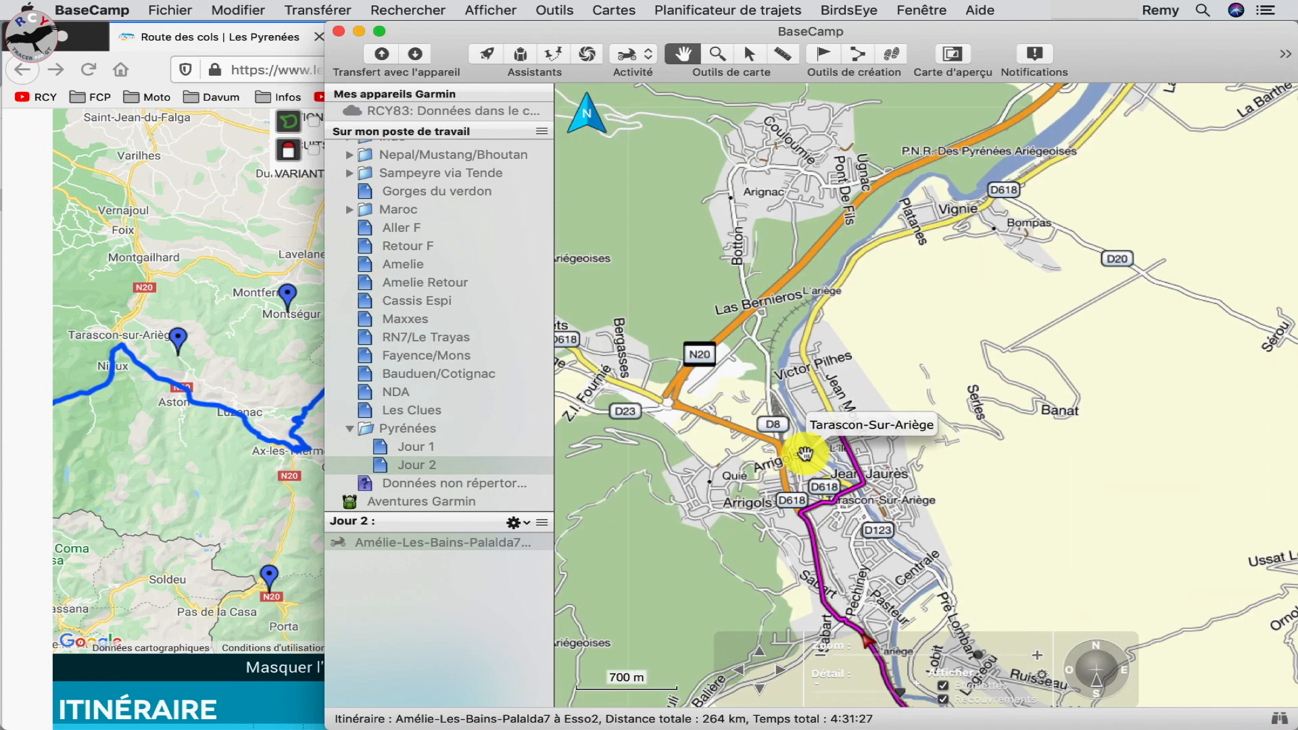
pyautogui.scroll(3, 805, 453)
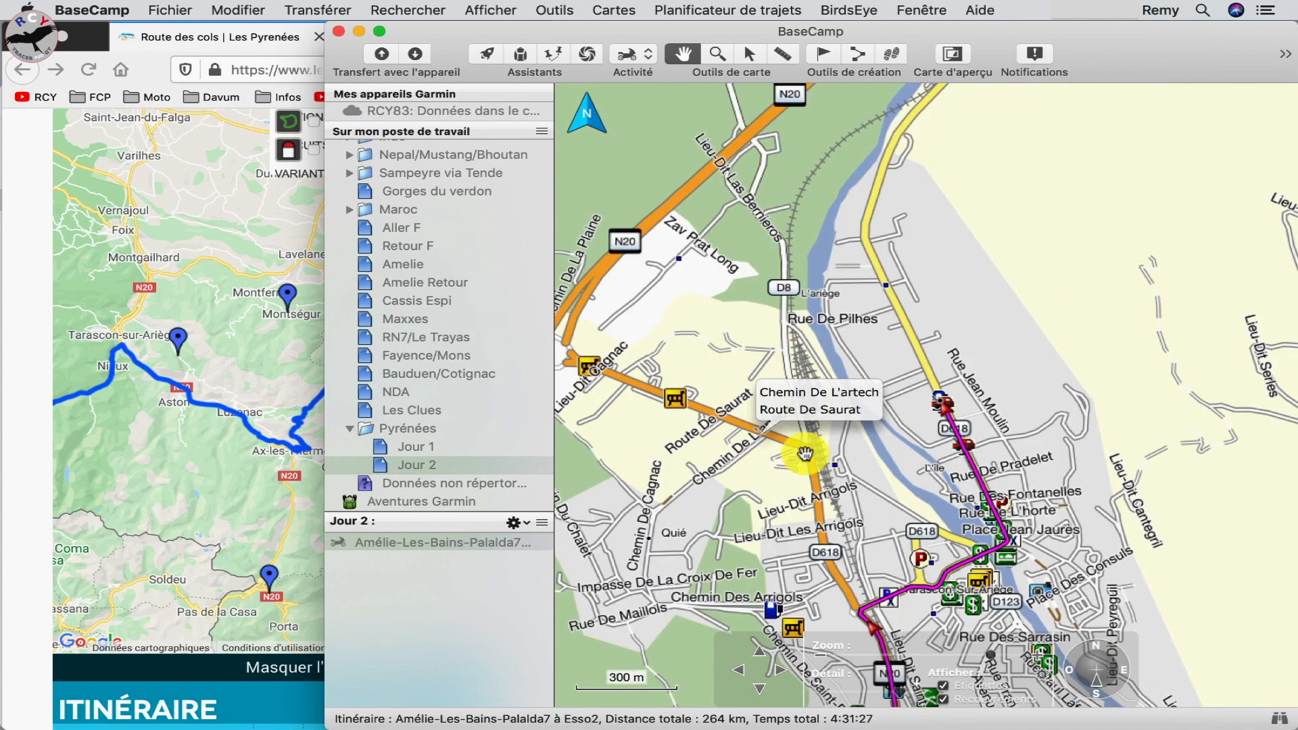
pyautogui.click(858, 53)
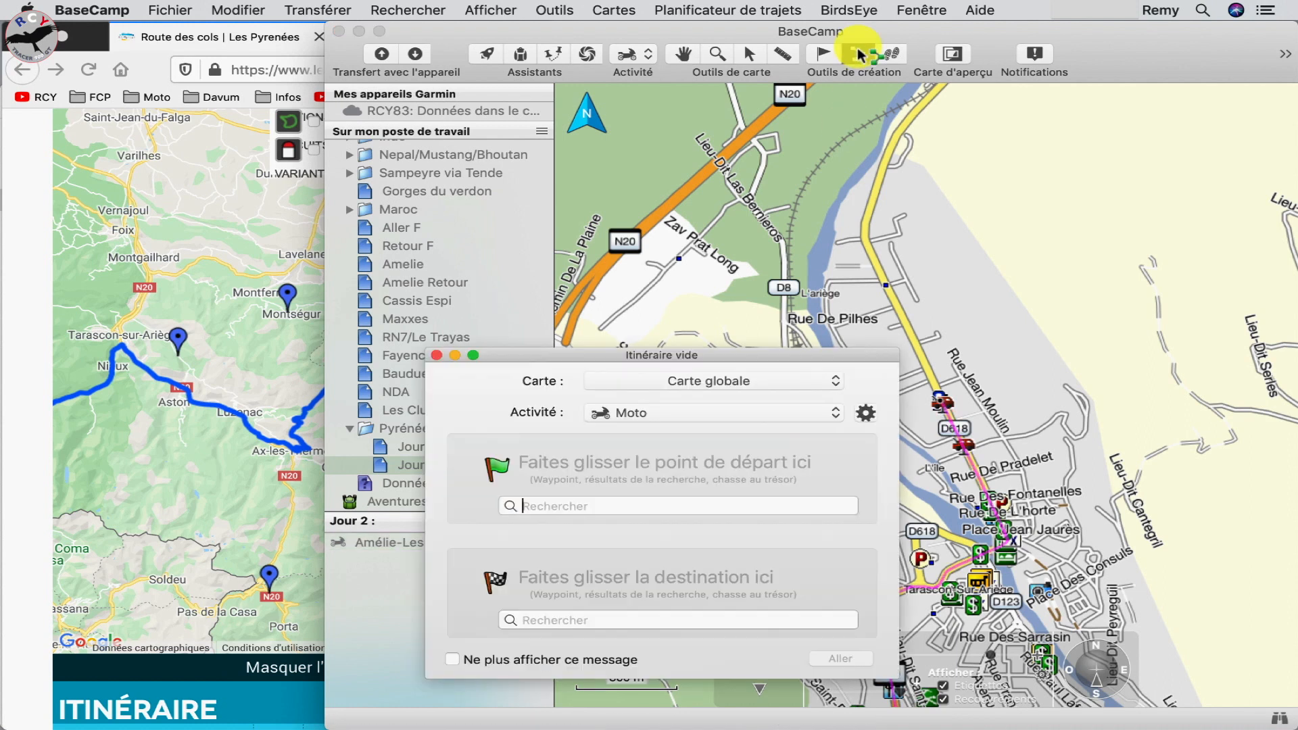
pyautogui.click(668, 383)
pyautogui.click(773, 414)
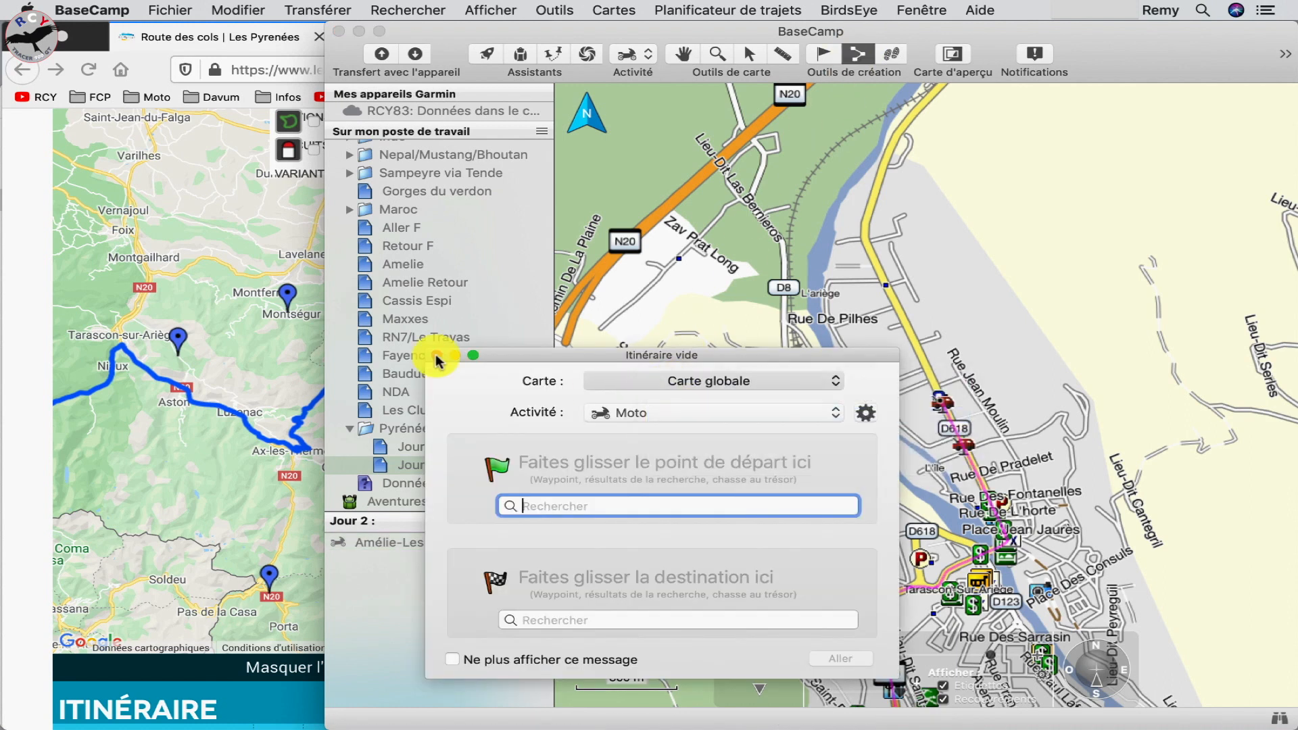
pyautogui.click(857, 378)
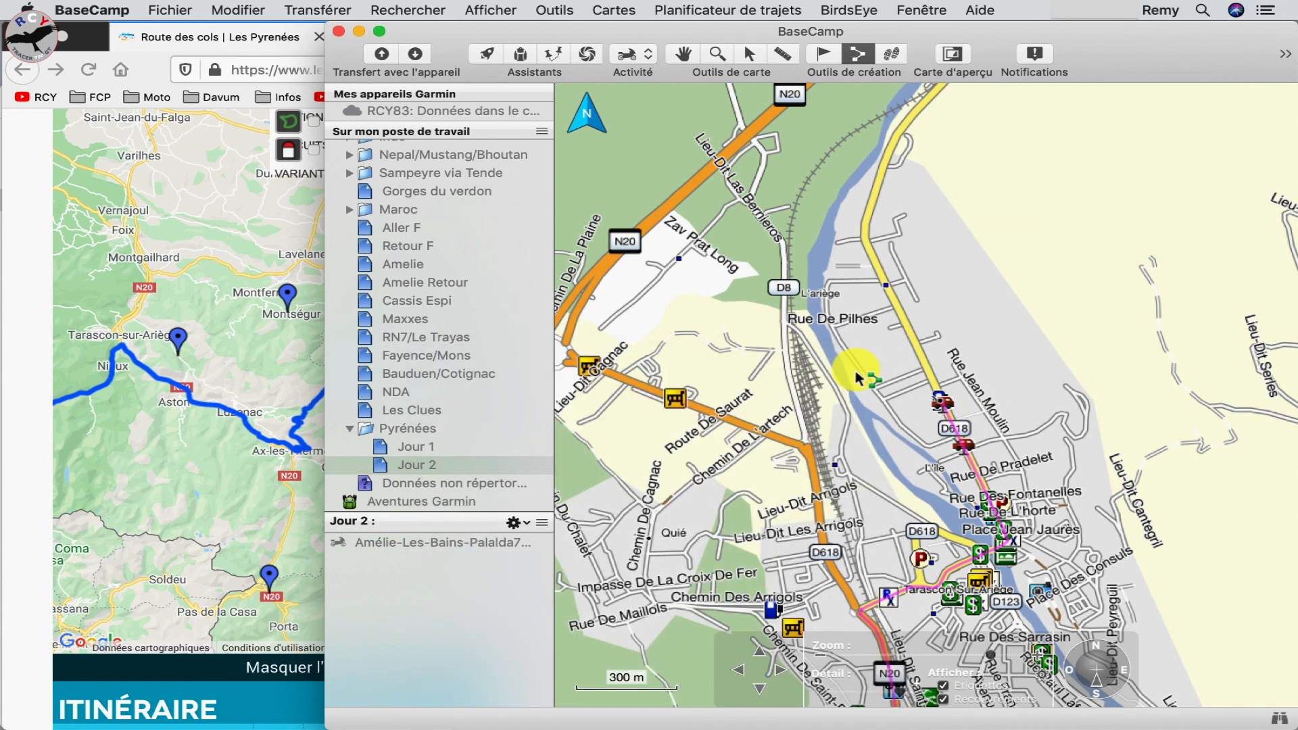
pyautogui.moveTo(942, 404)
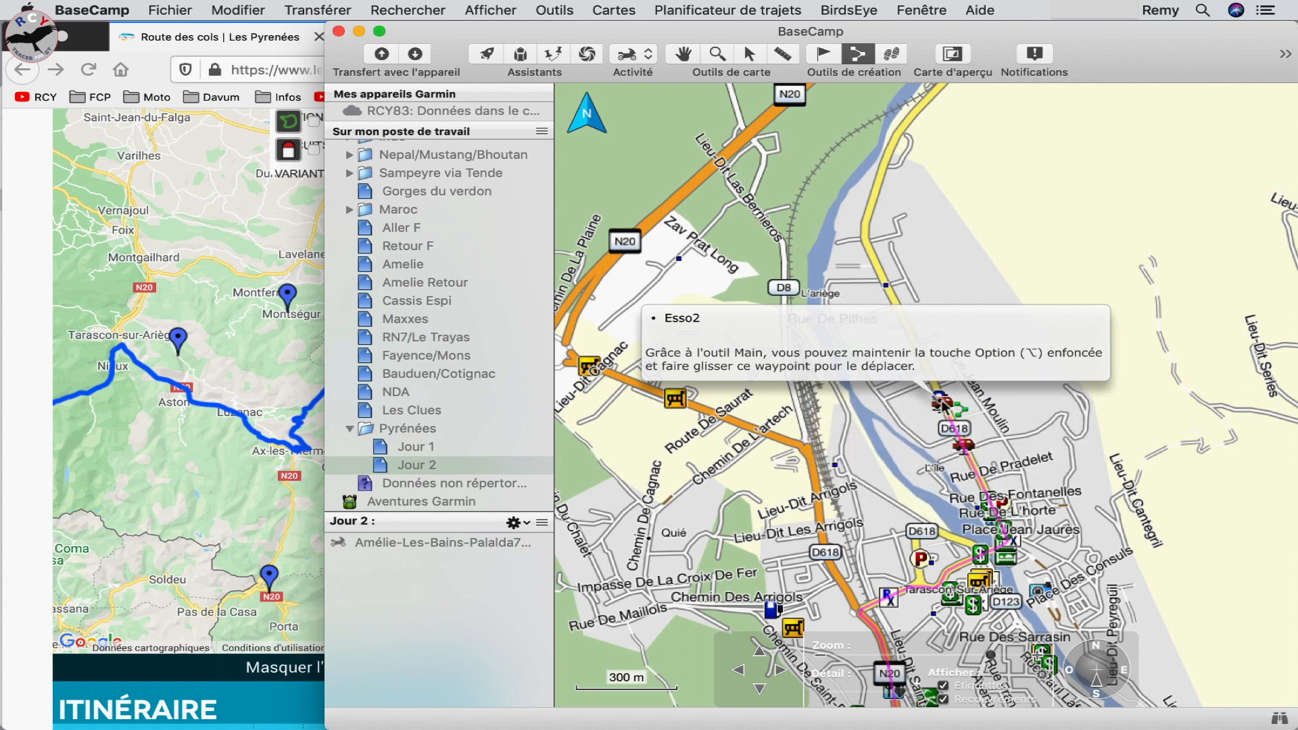
pyautogui.click(942, 405)
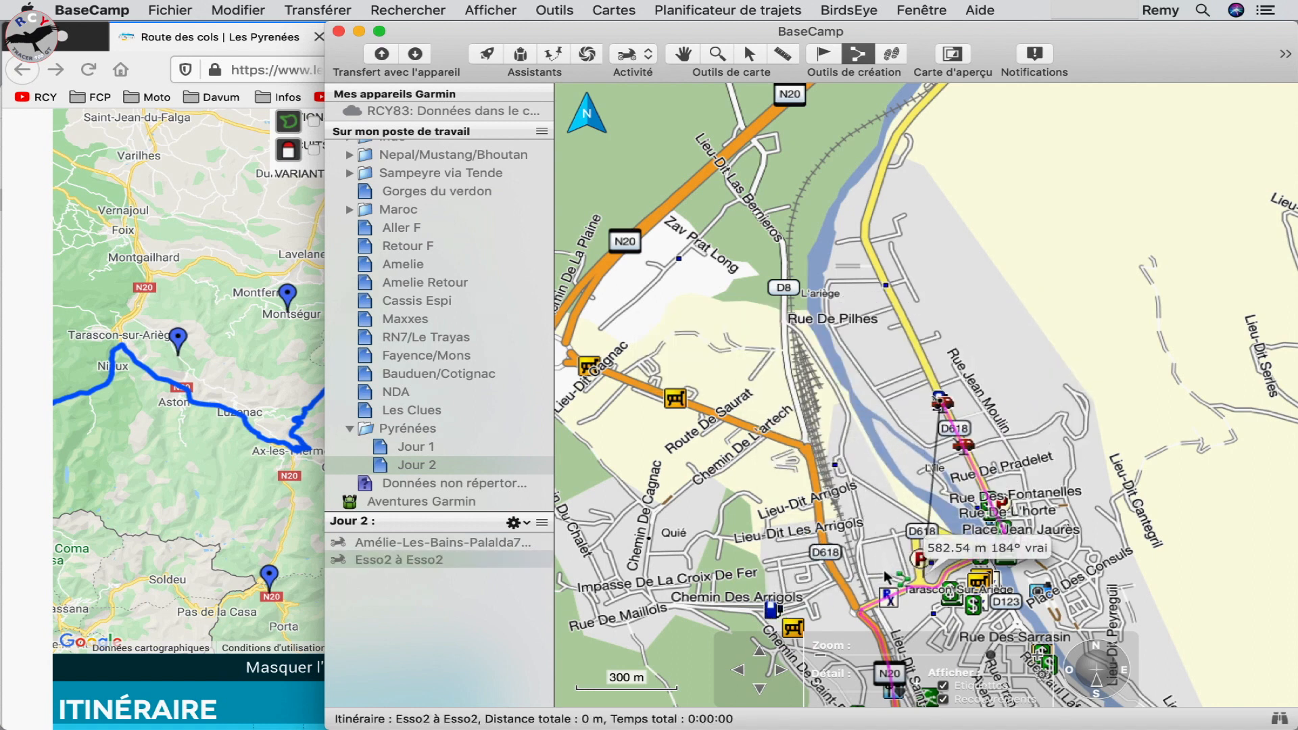
pyautogui.click(1008, 561)
pyautogui.click(683, 54)
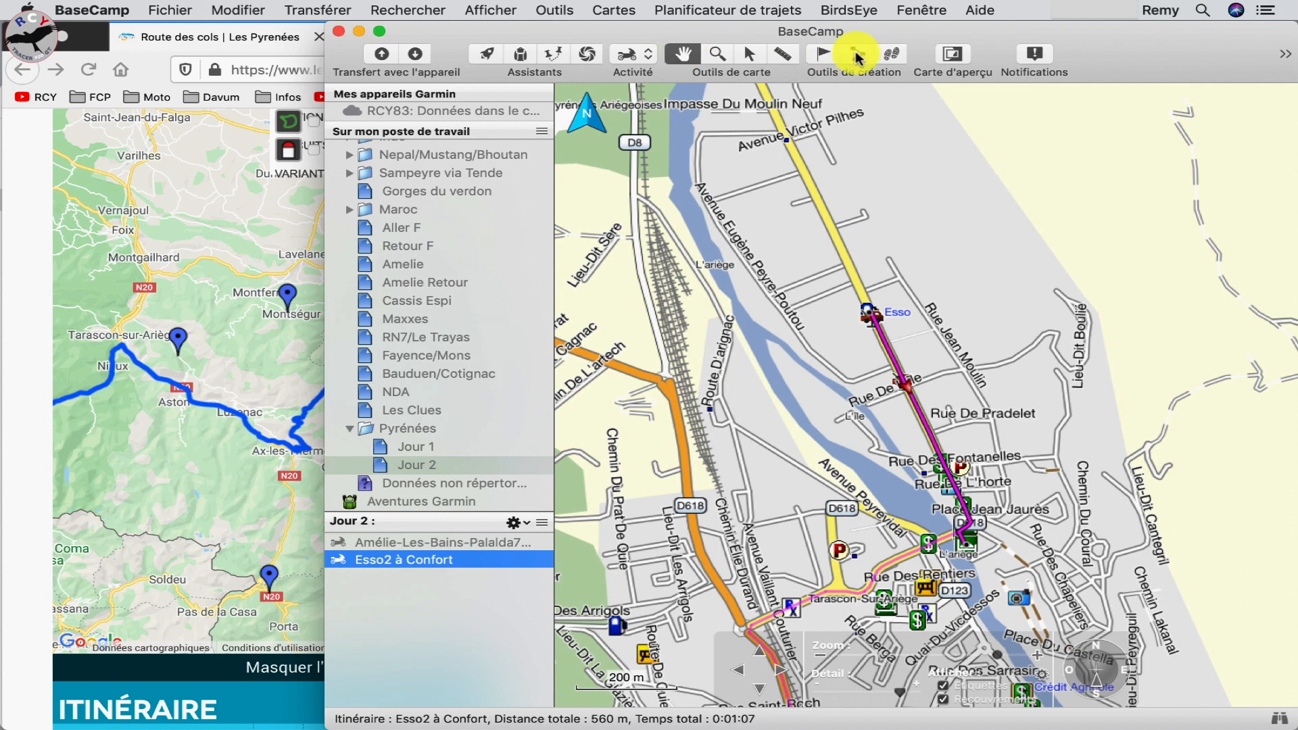
# - Create another route in Jour 2 from the Esso station in Tarascon-Sur-Ariège to Camping Le Sédour
pyautogui.click(857, 56)
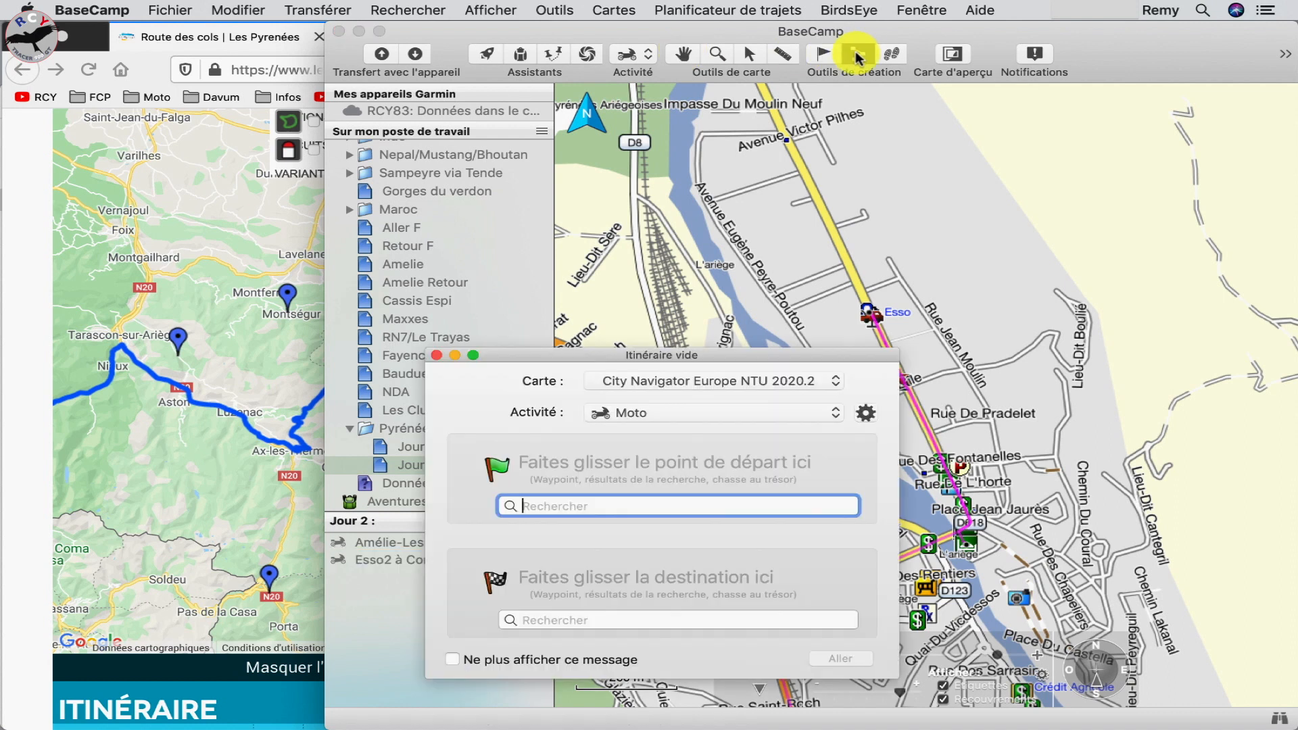
pyautogui.click(436, 357)
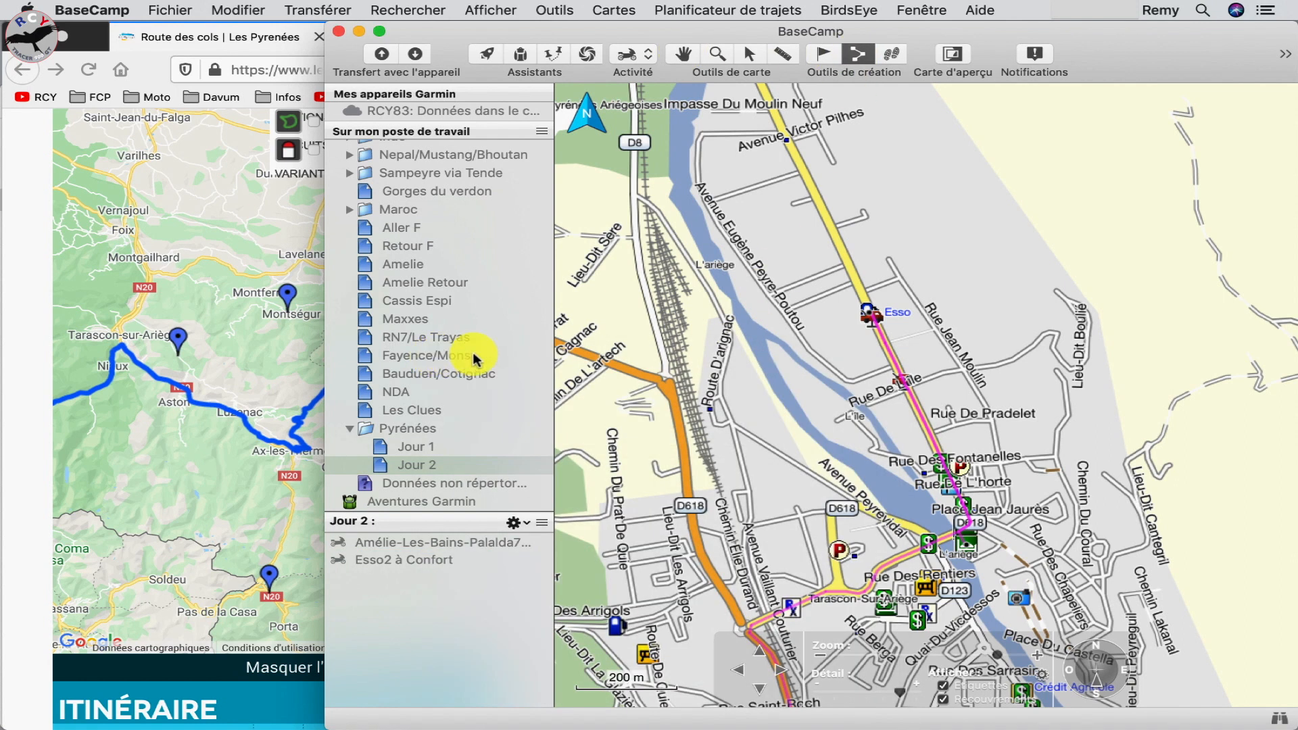
pyautogui.click(871, 313)
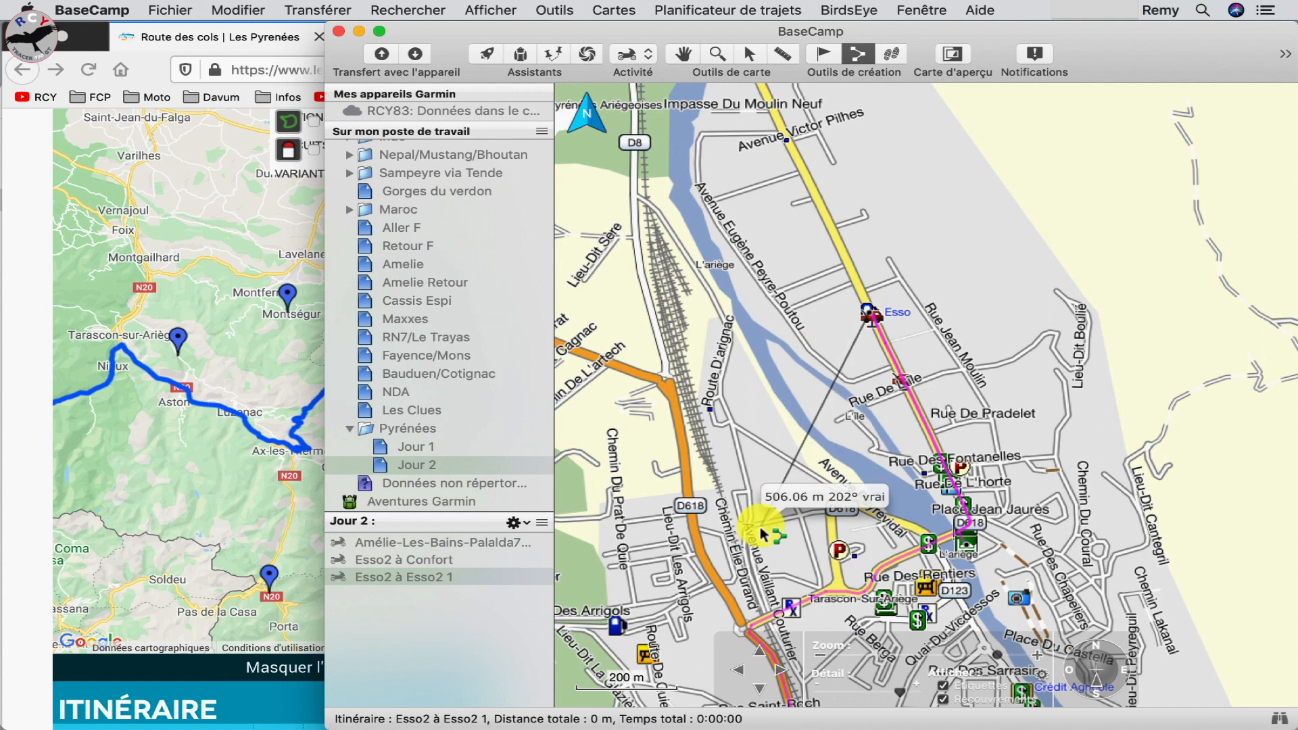
pyautogui.click(820, 658)
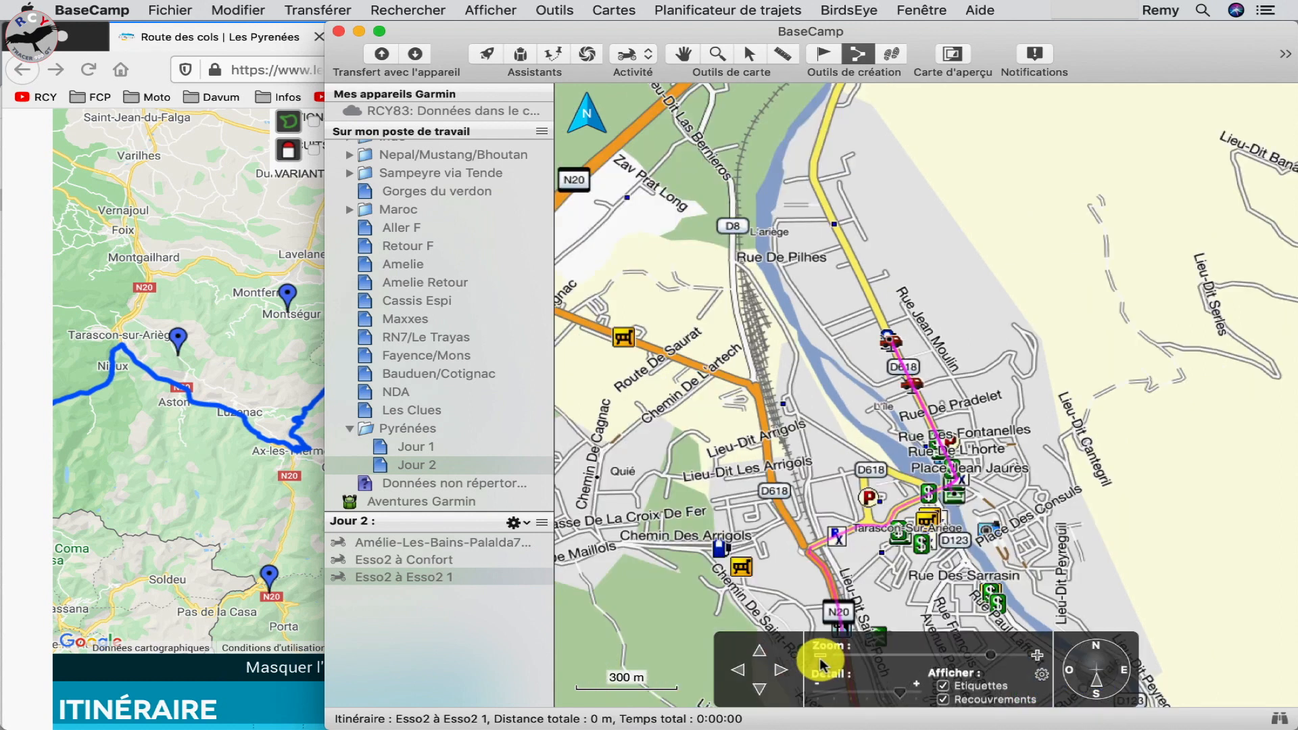
pyautogui.click(821, 661)
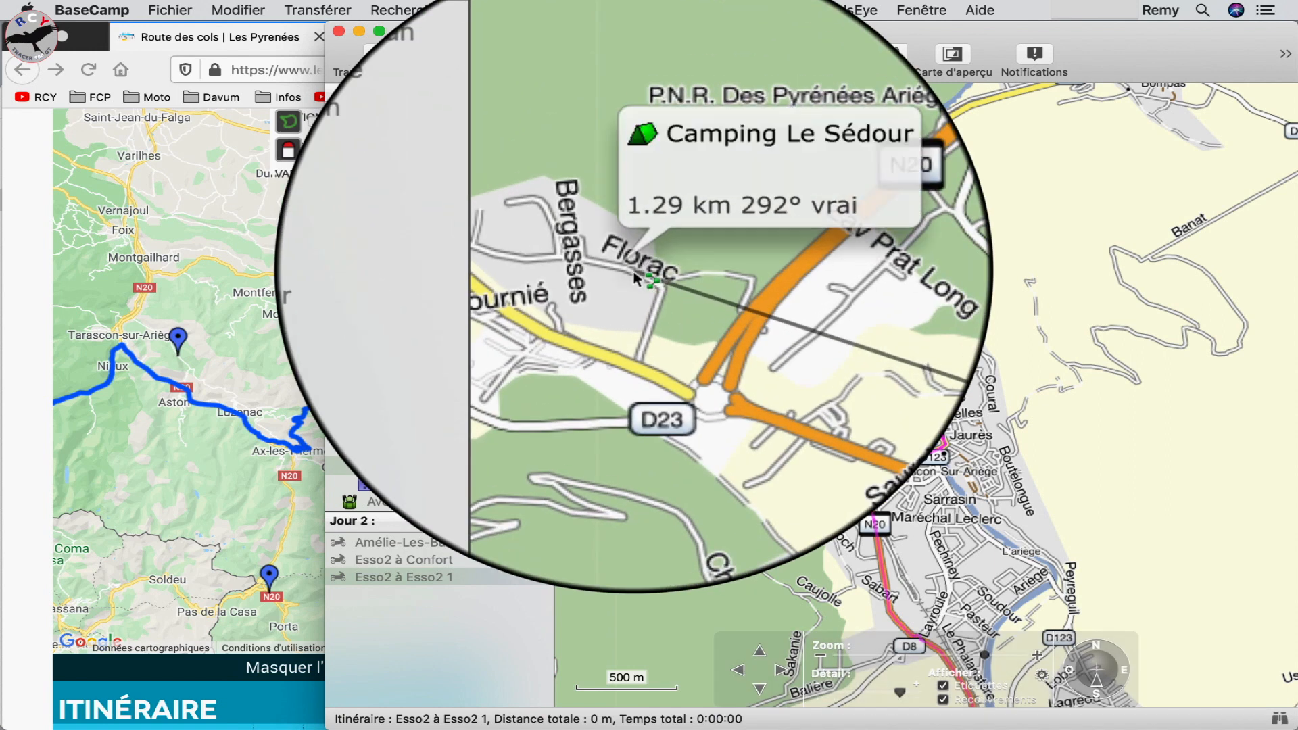
pyautogui.click(634, 274)
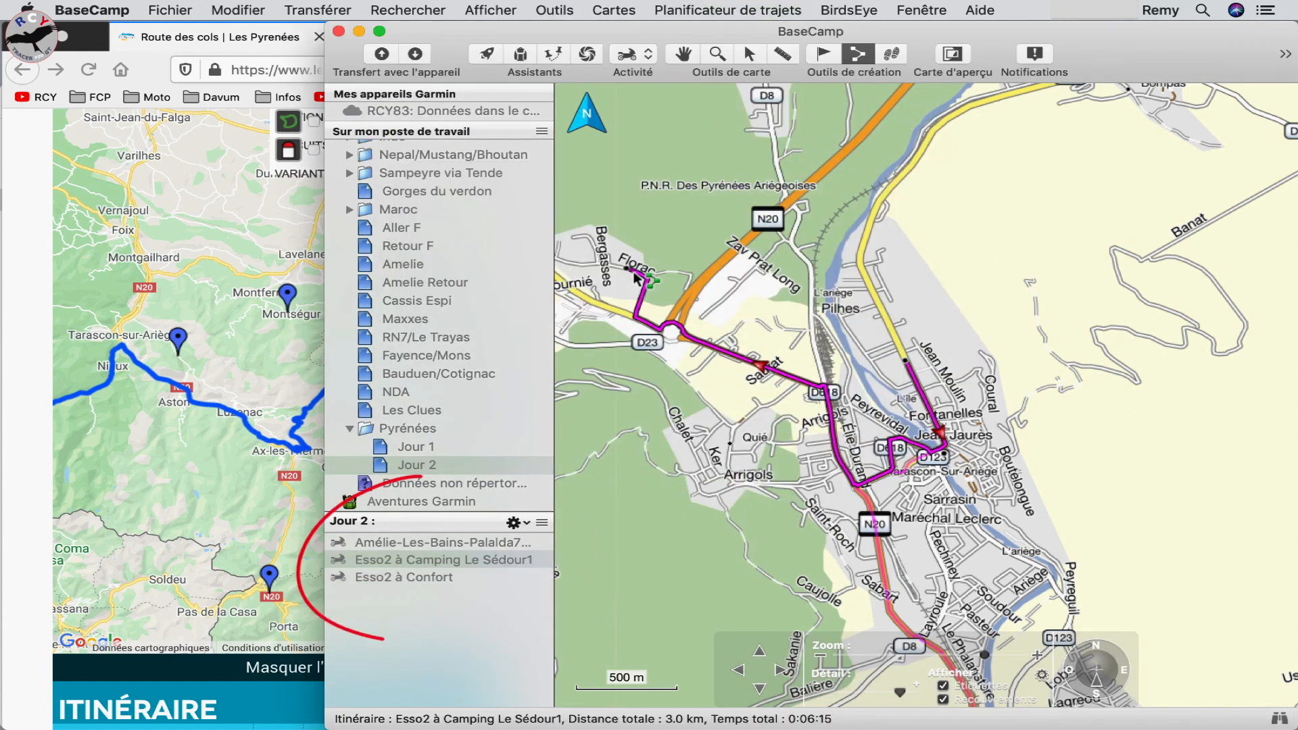
pyautogui.click(683, 54)
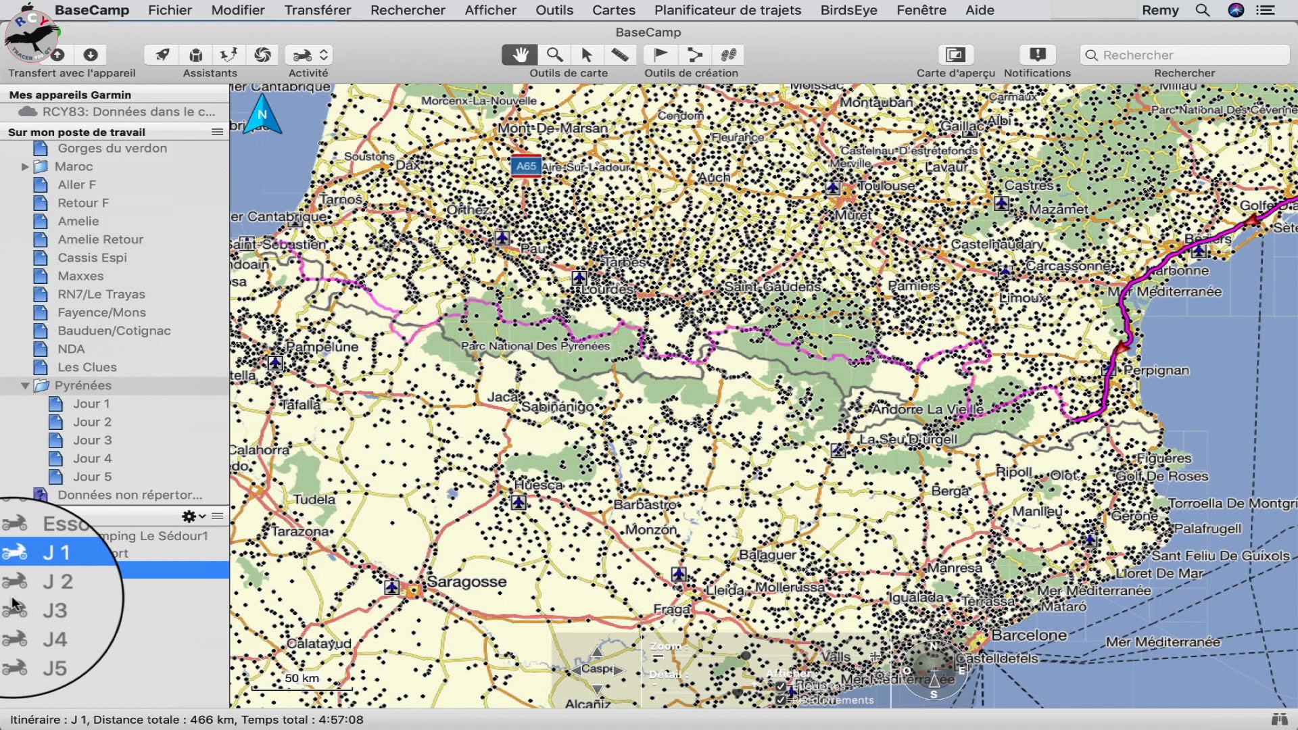
# - Review routes J 2, J3, J4 and J5 one at a time, checking each one's total distance and riding time
pyautogui.click(38, 588)
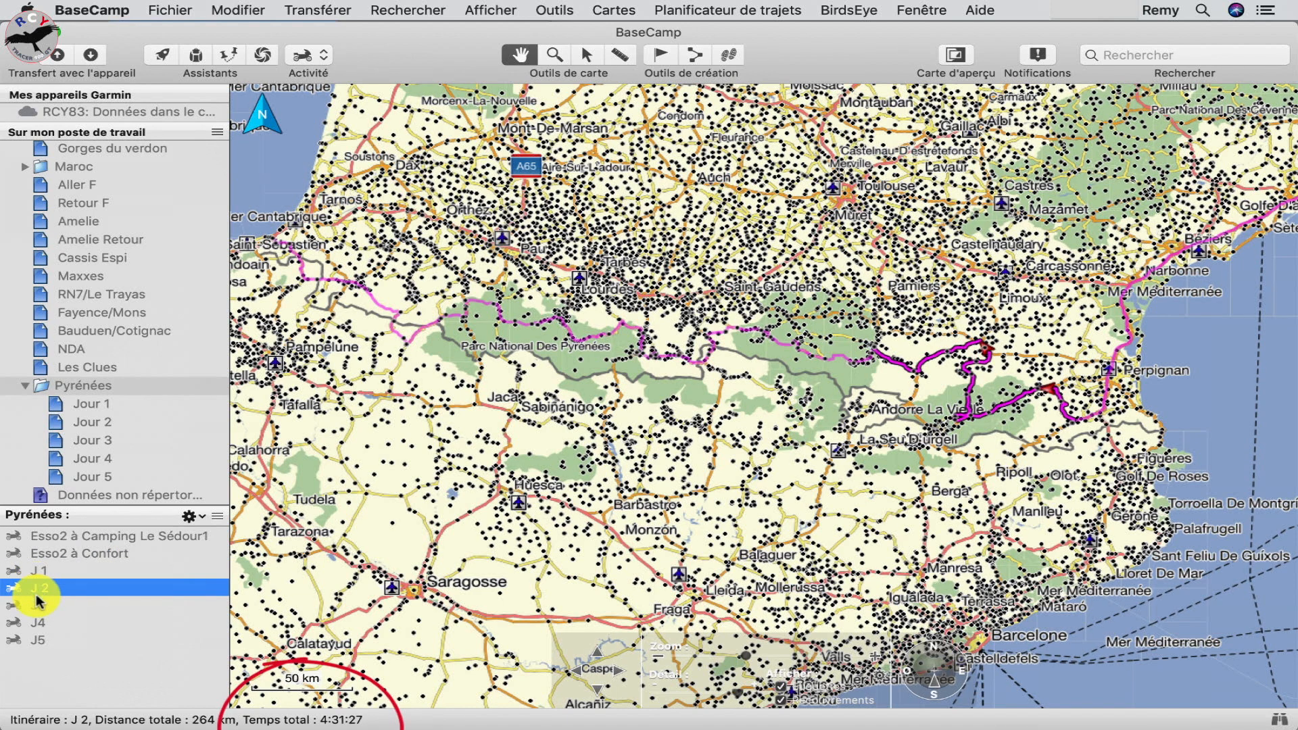
pyautogui.click(37, 606)
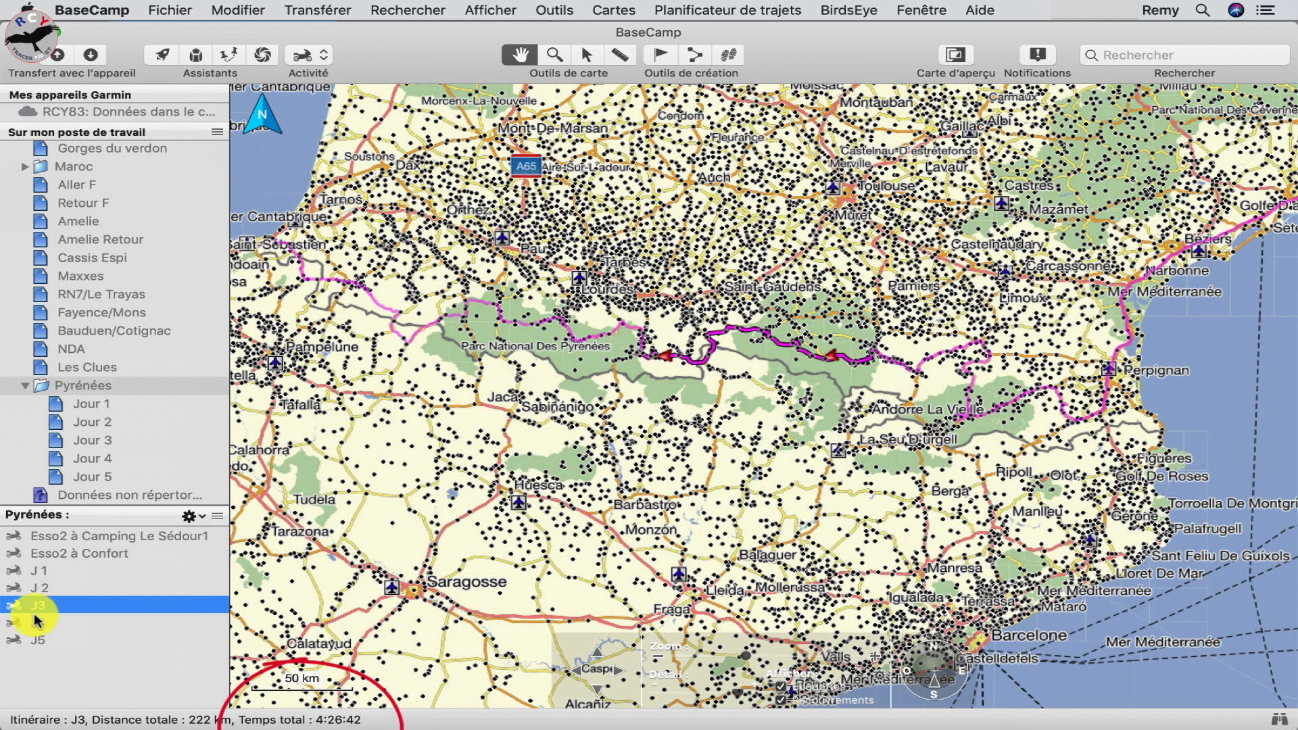
pyautogui.click(36, 621)
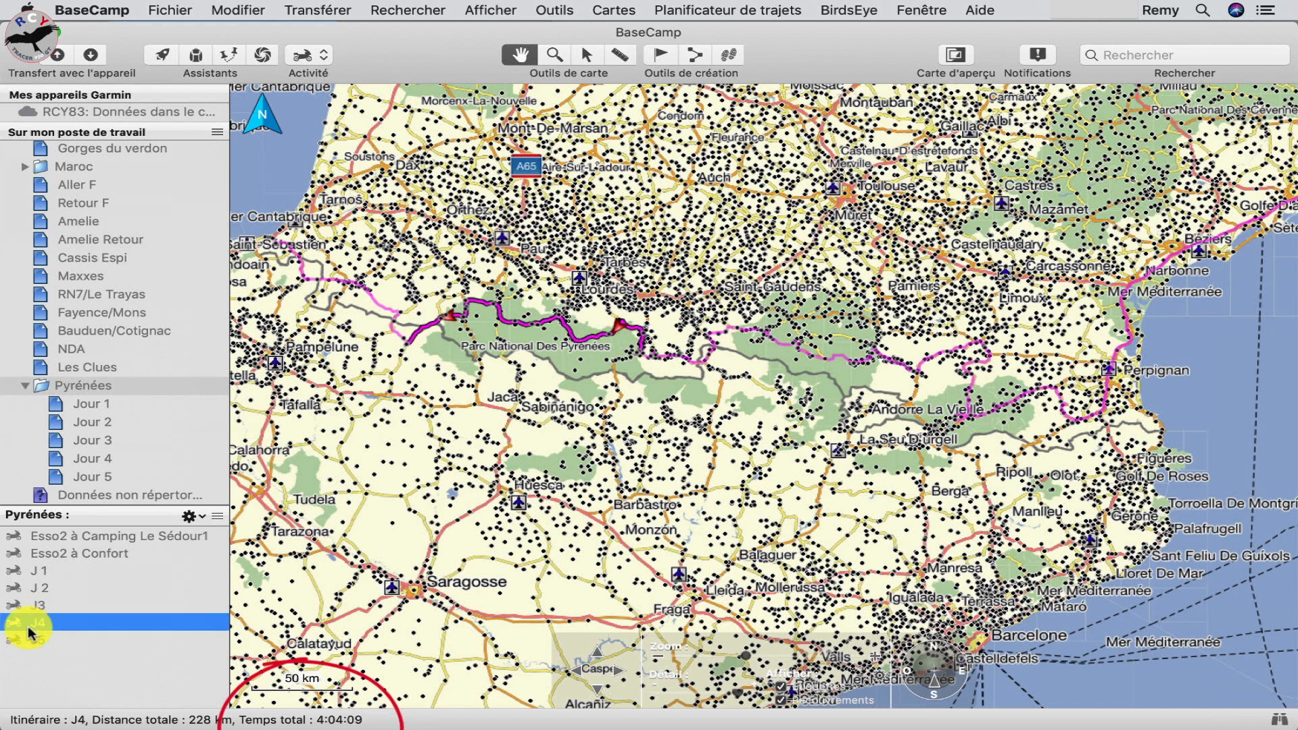
pyautogui.click(29, 639)
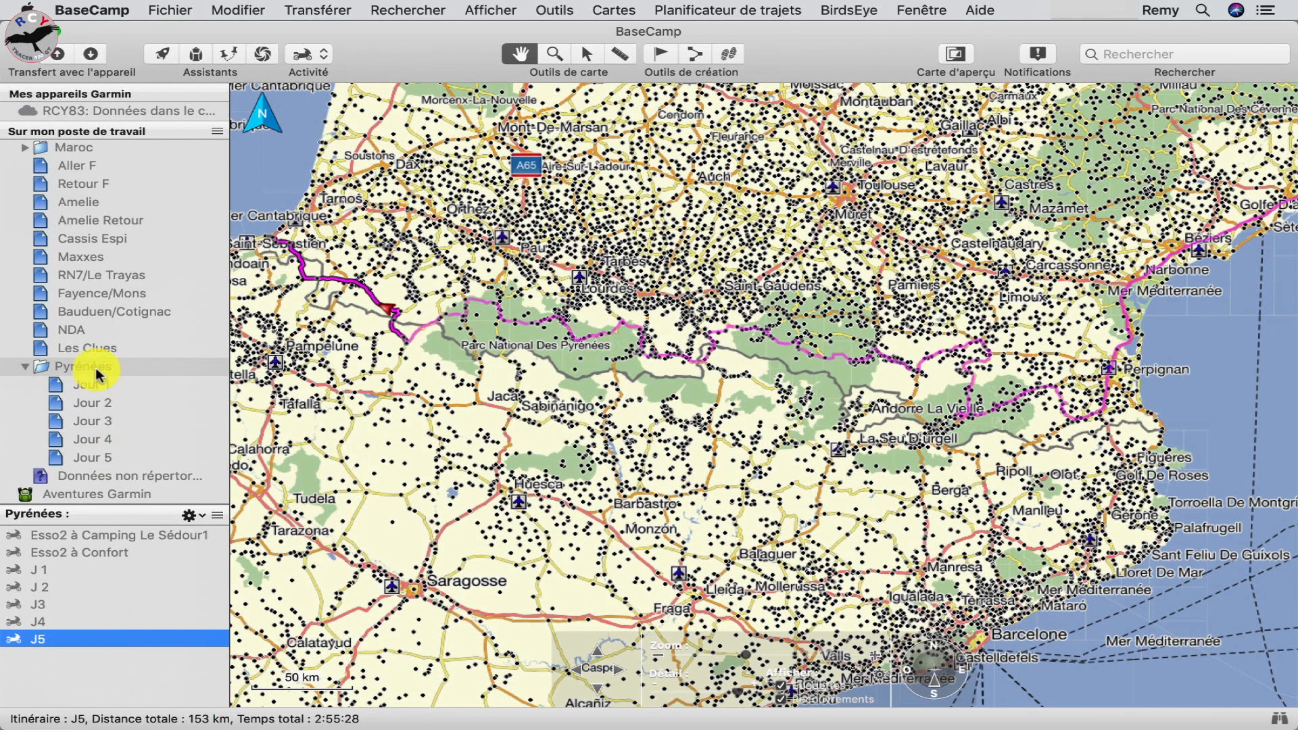
# - Create a list folder named Aller inside Pyrénées and move the lists Jour 1 to Jour 5 into it
pyautogui.click(96, 367)
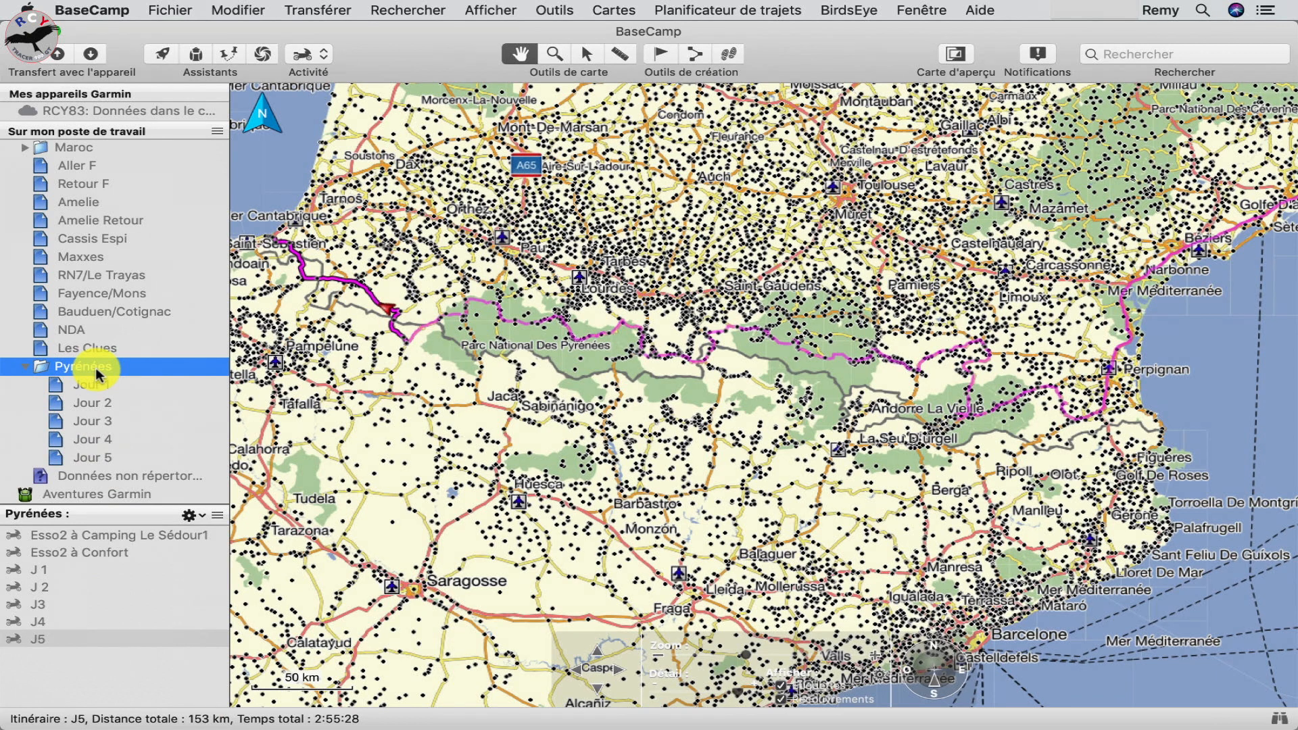
pyautogui.click(169, 10)
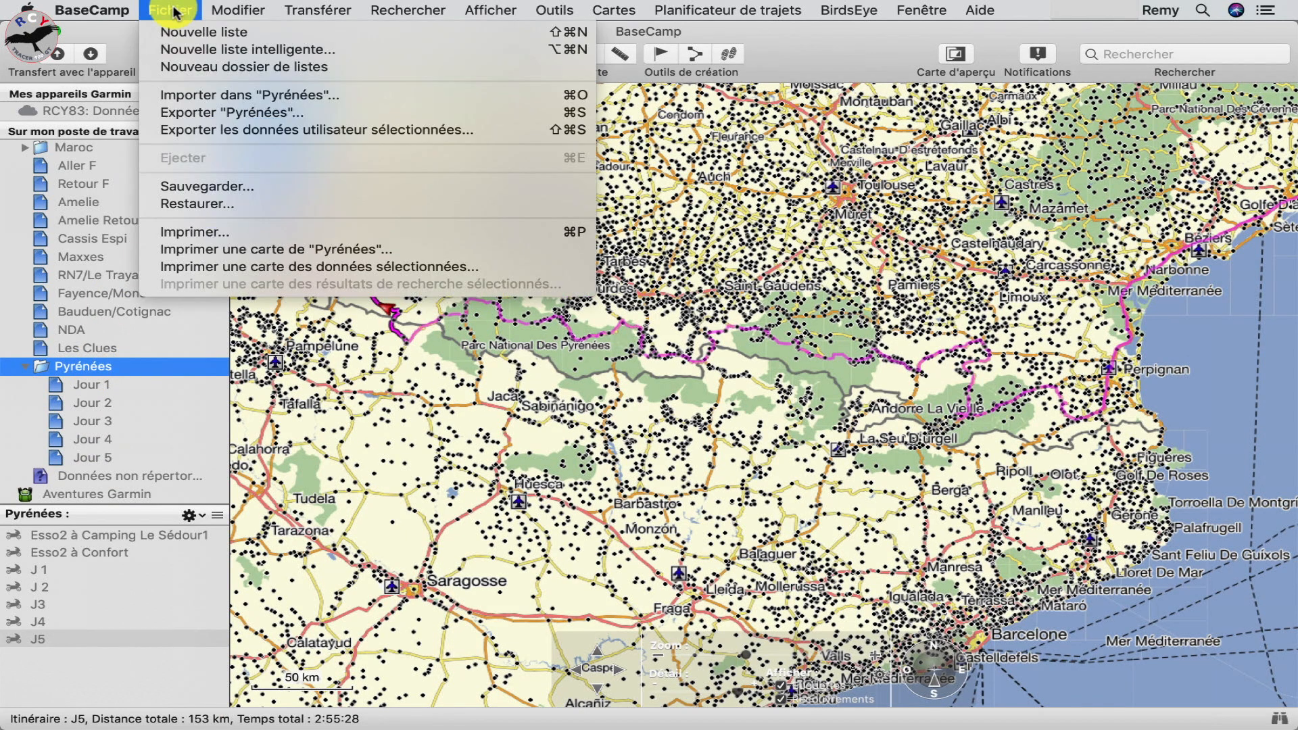
pyautogui.click(182, 66)
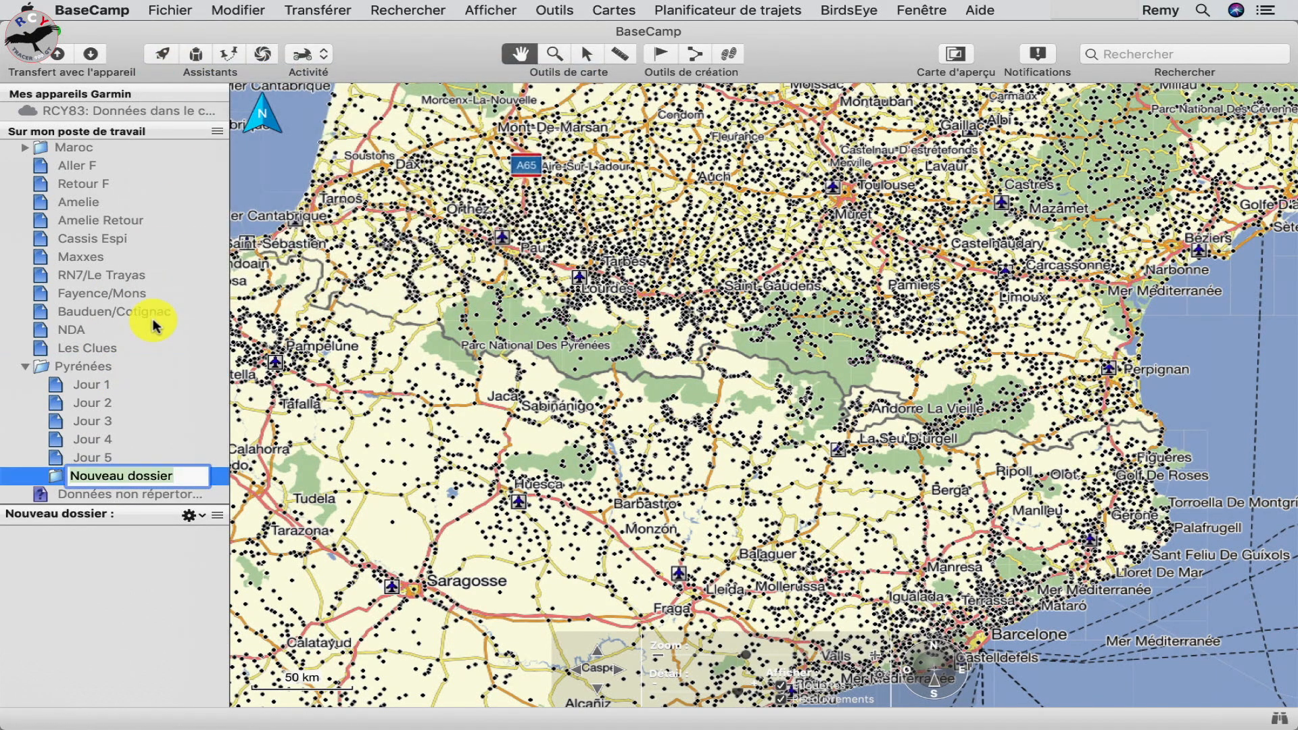
pyautogui.write('Alle')
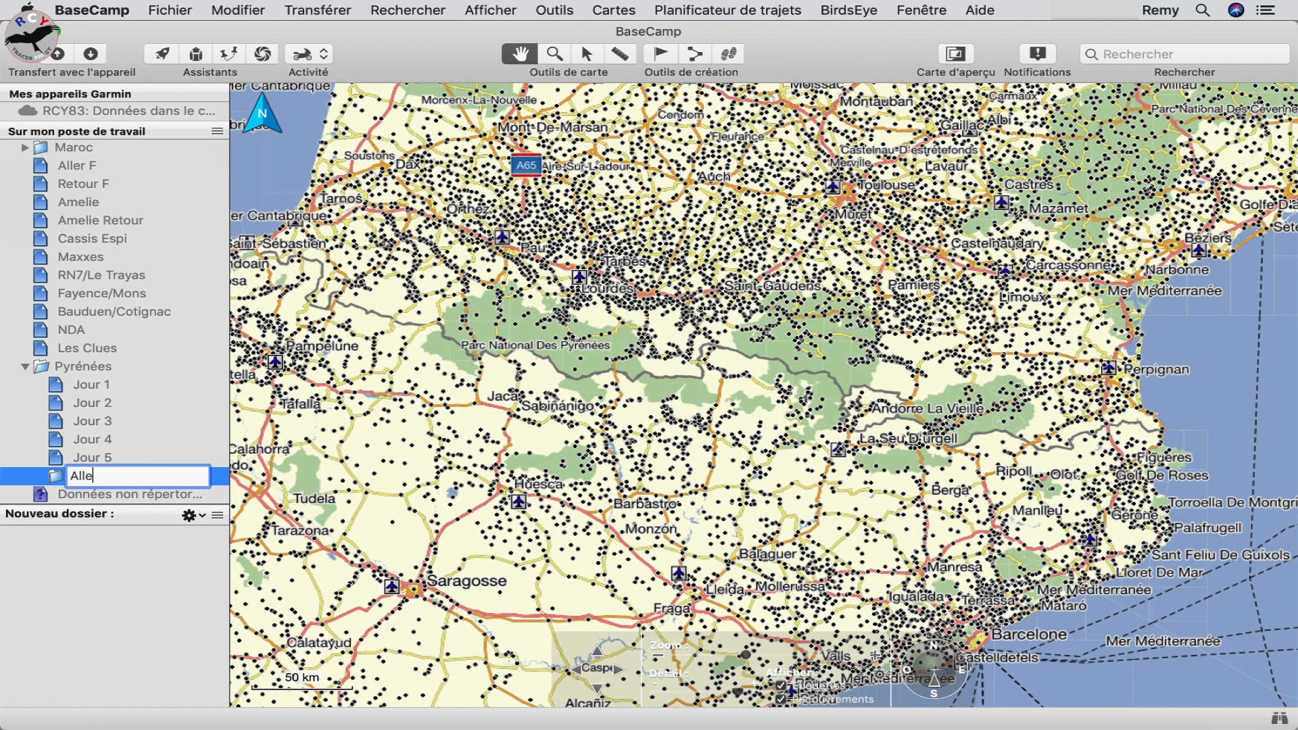
pyautogui.write('r')
pyautogui.press('Return')
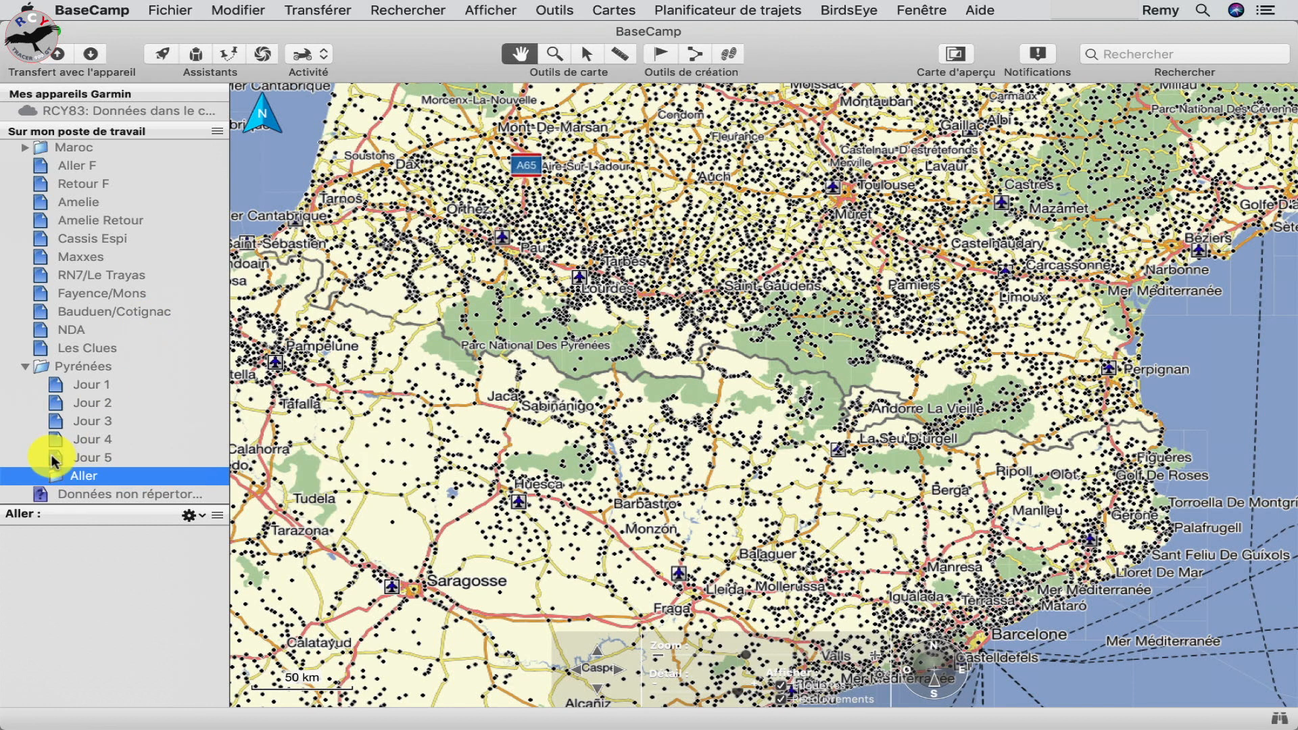
pyautogui.moveTo(62, 468); pyautogui.dragTo(67, 405)
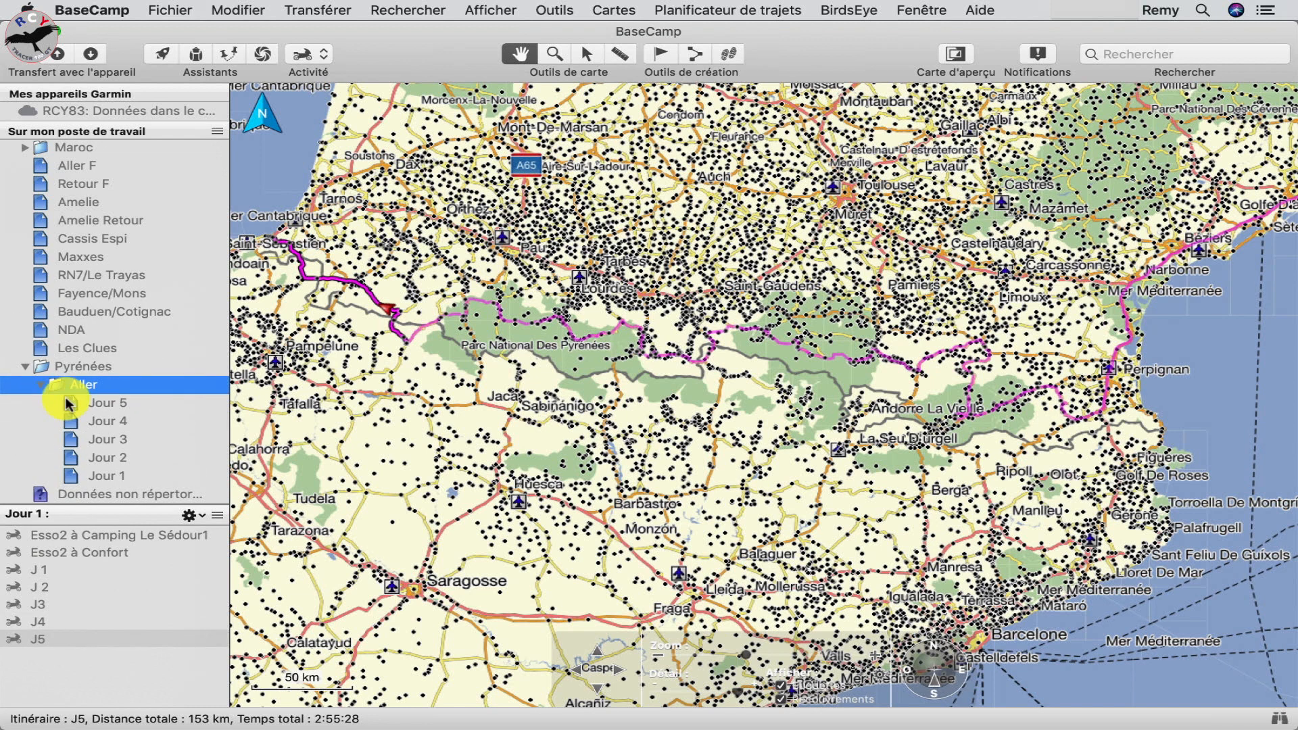
# - Create a second list folder named Retour inside Pyrénées
pyautogui.click(70, 370)
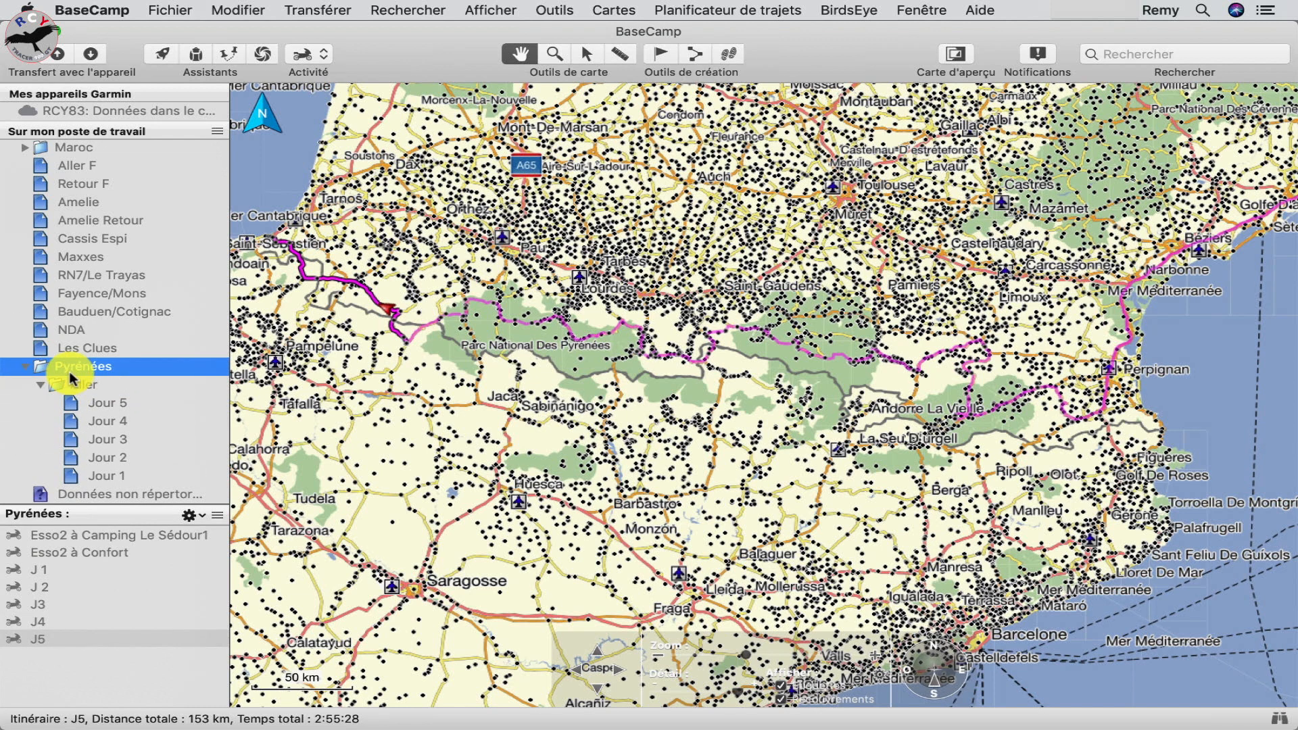
pyautogui.click(170, 9)
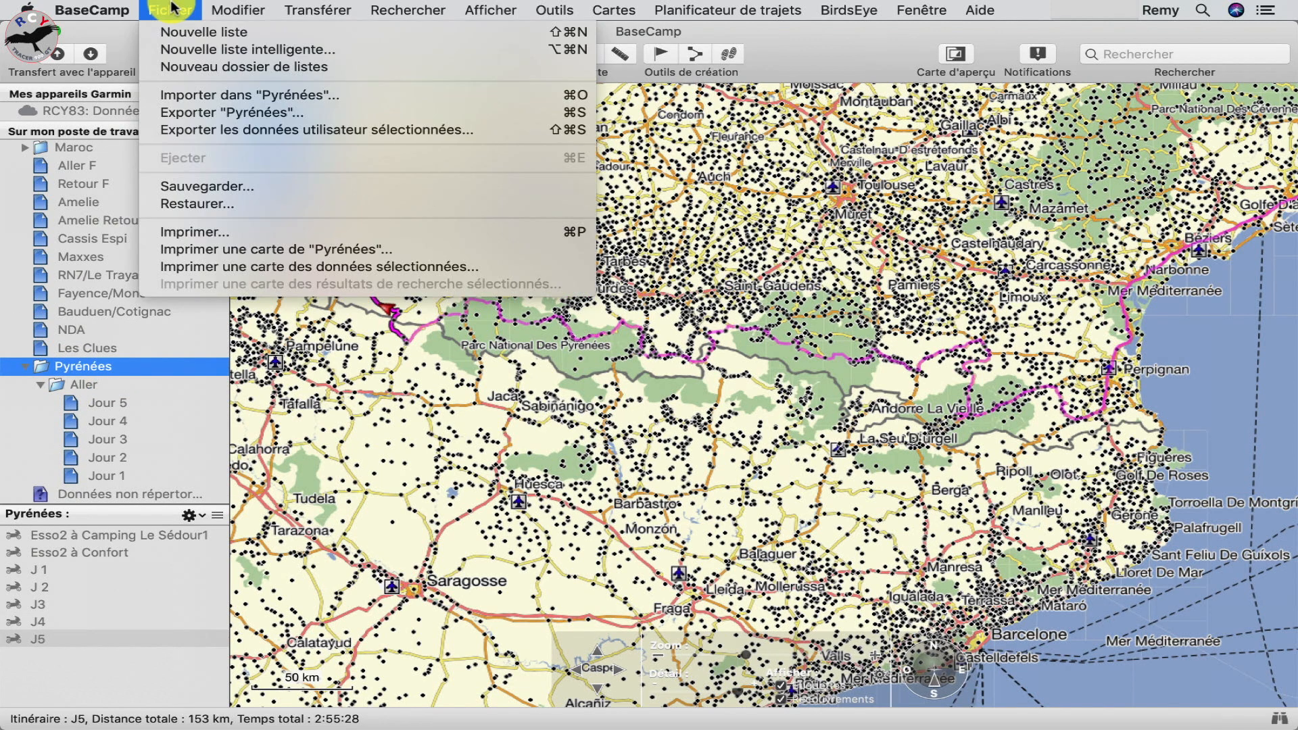
pyautogui.click(189, 67)
pyautogui.write('Retour')
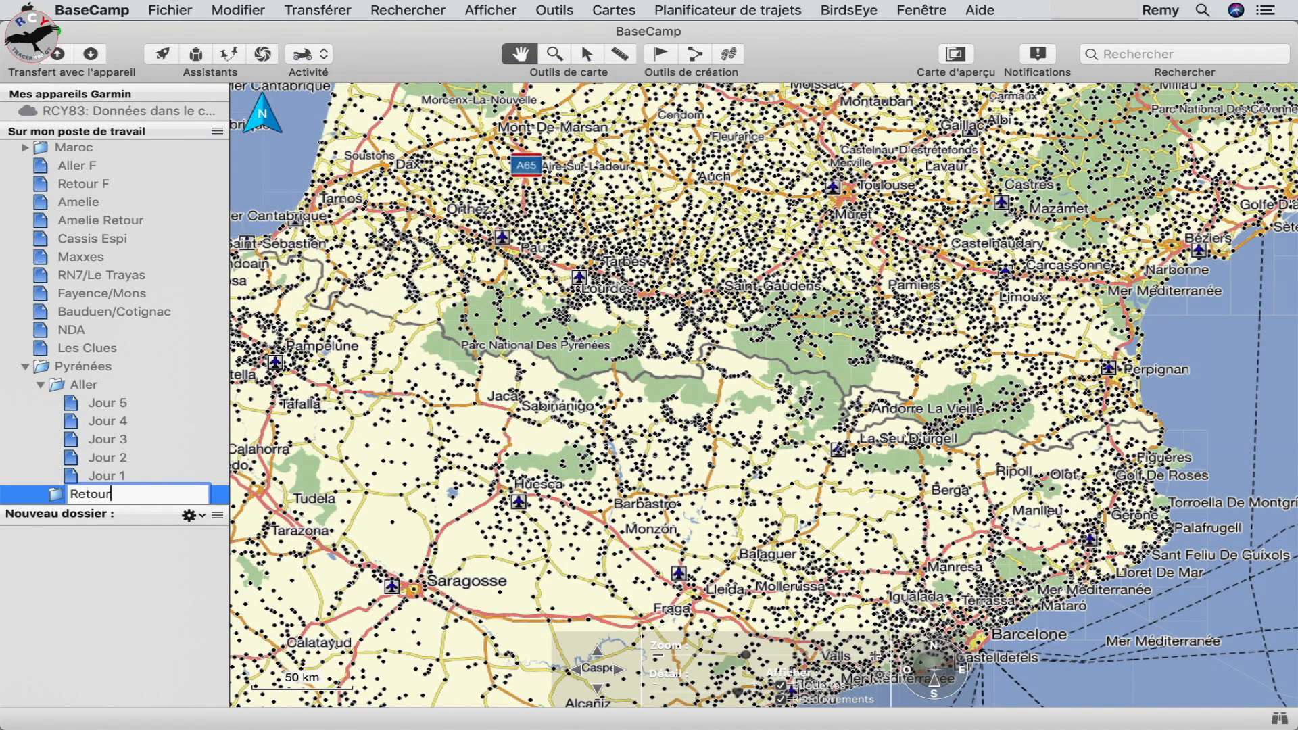
pyautogui.press('Return')
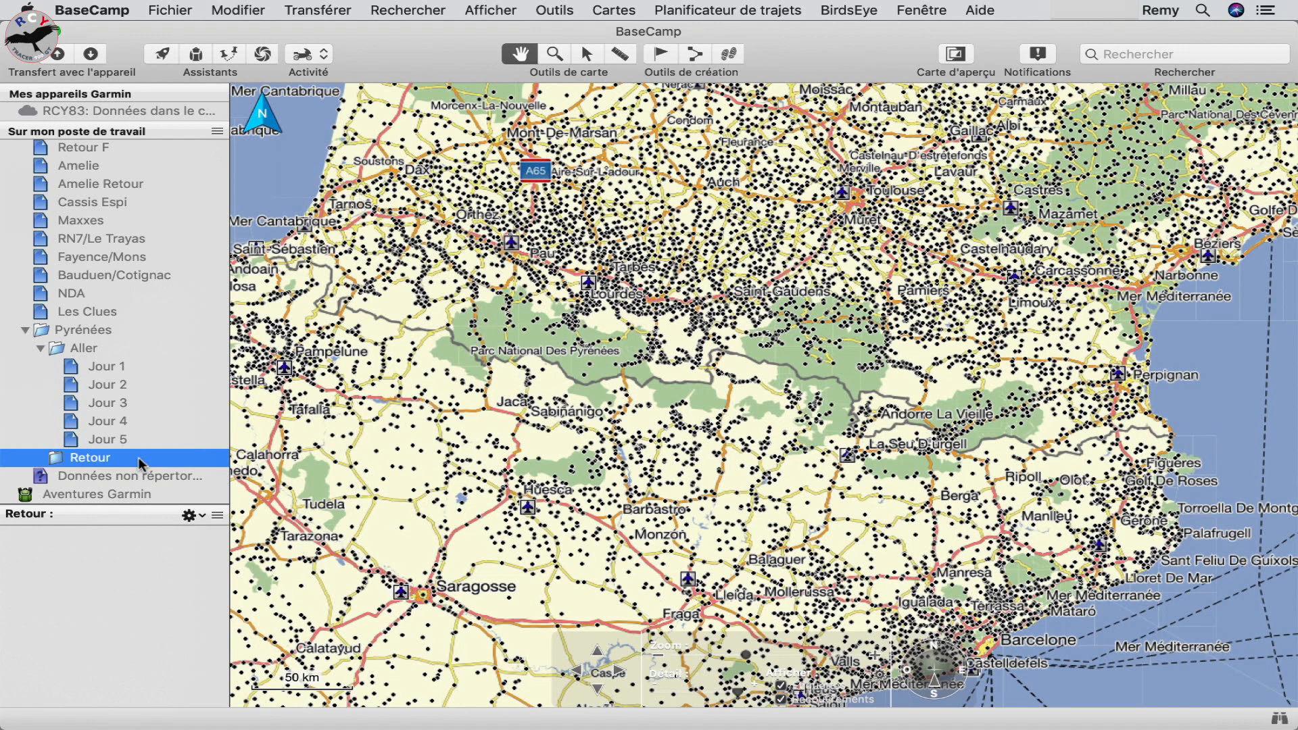
# - Duplicate the J5 route in the Jour 5 list of the Aller folder
pyautogui.click(138, 440)
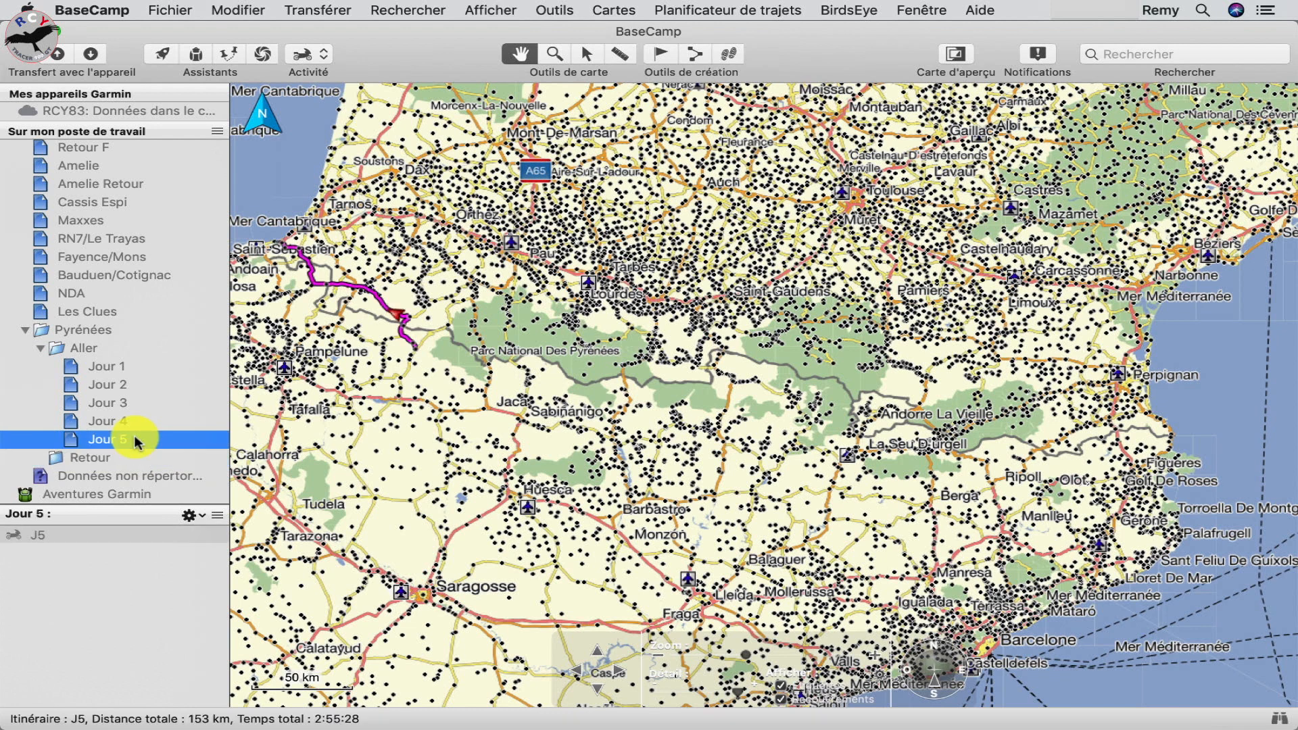
pyautogui.click(114, 537)
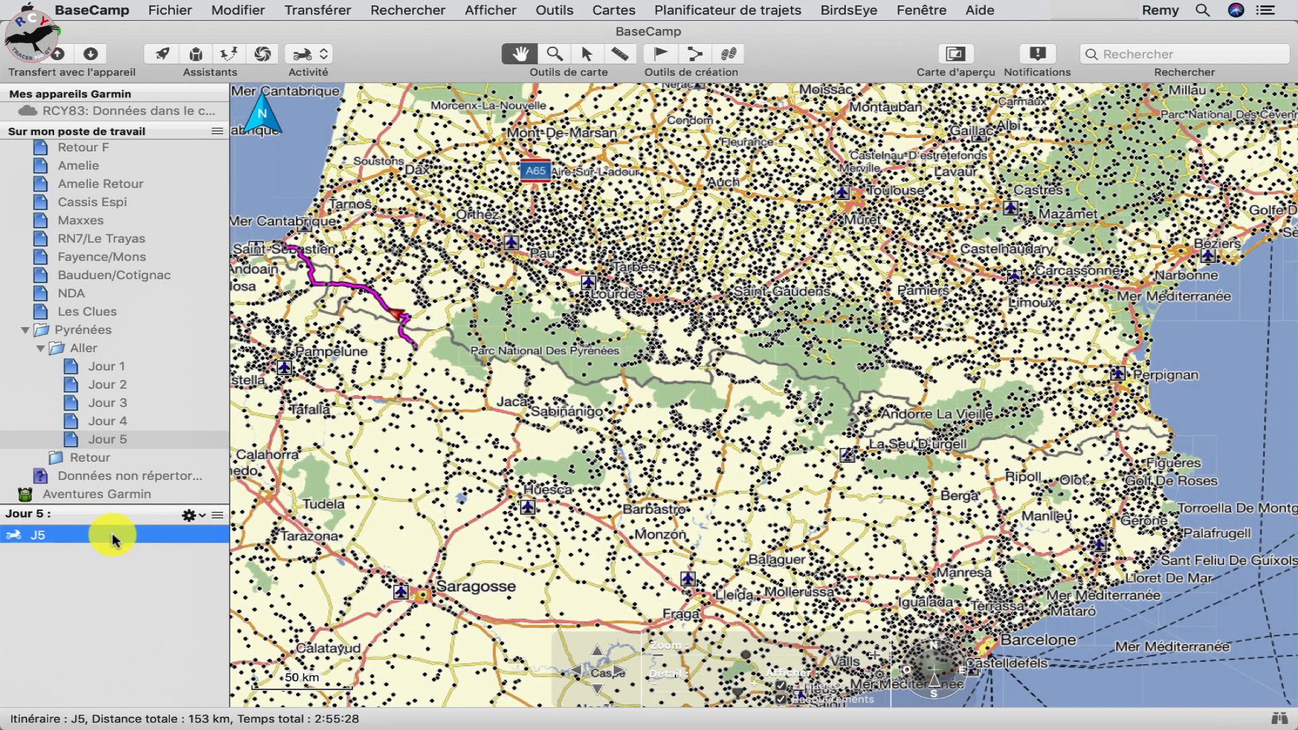
pyautogui.rightClick(112, 538)
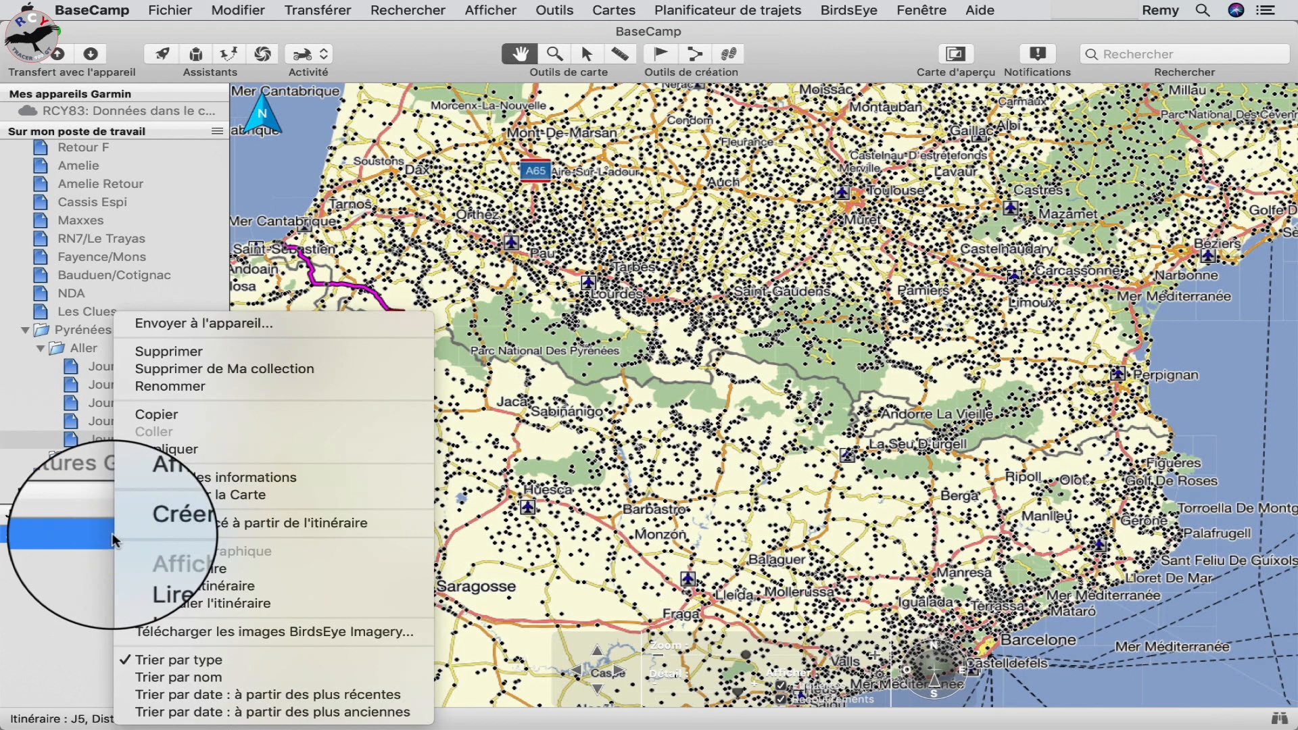
pyautogui.click(156, 451)
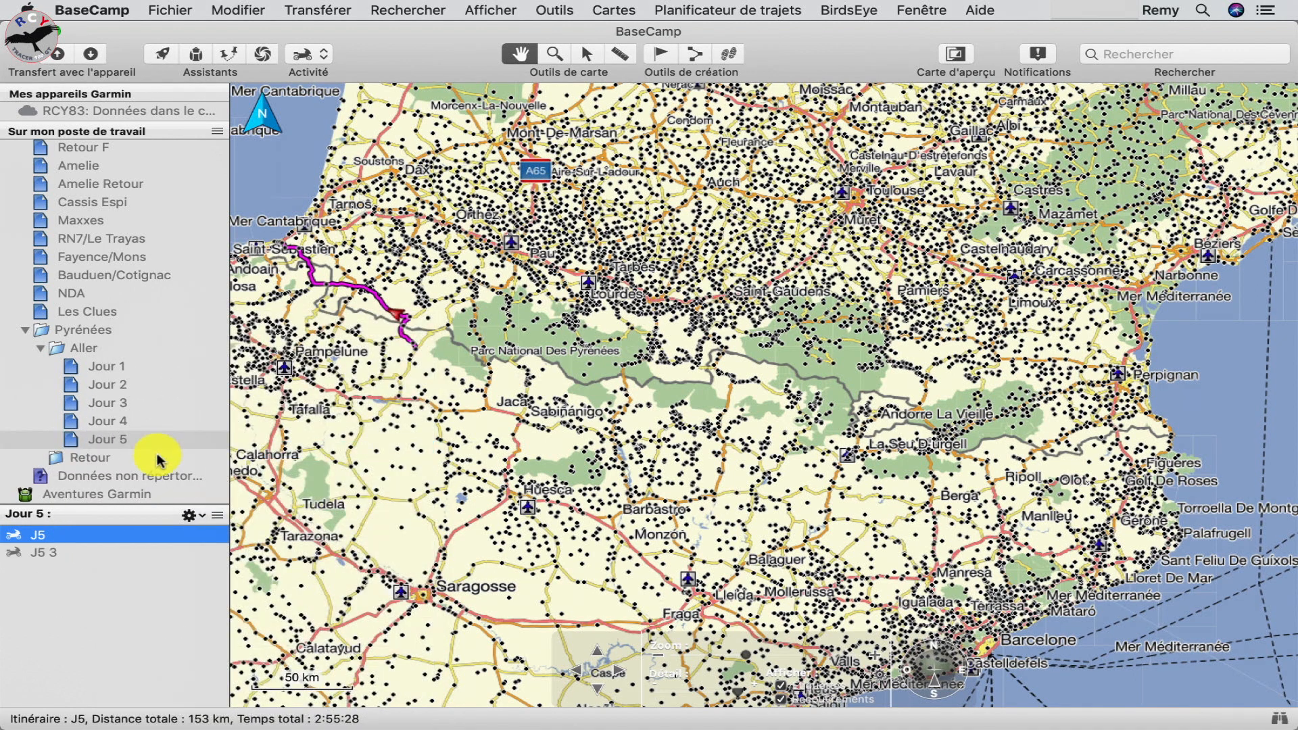
# - Reverse the duplicated J5 route and close its details window
pyautogui.click(95, 553)
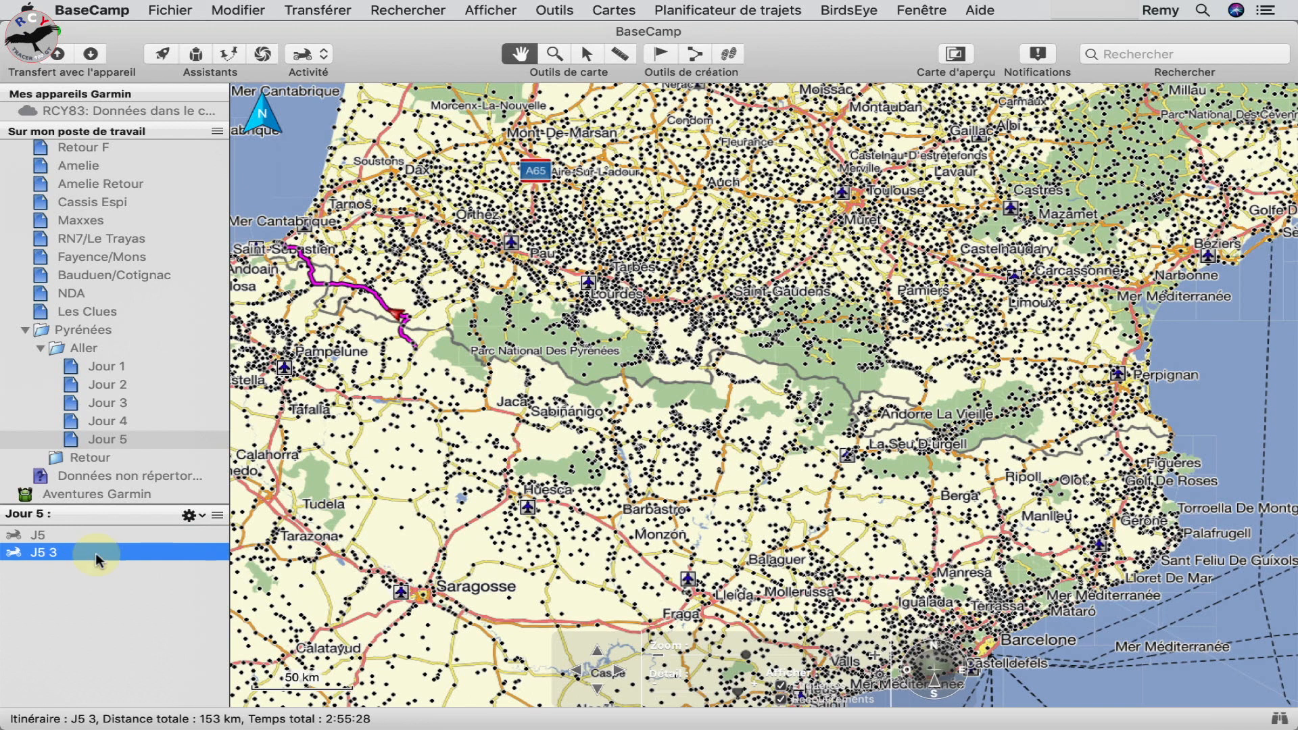
pyautogui.rightClick(95, 553)
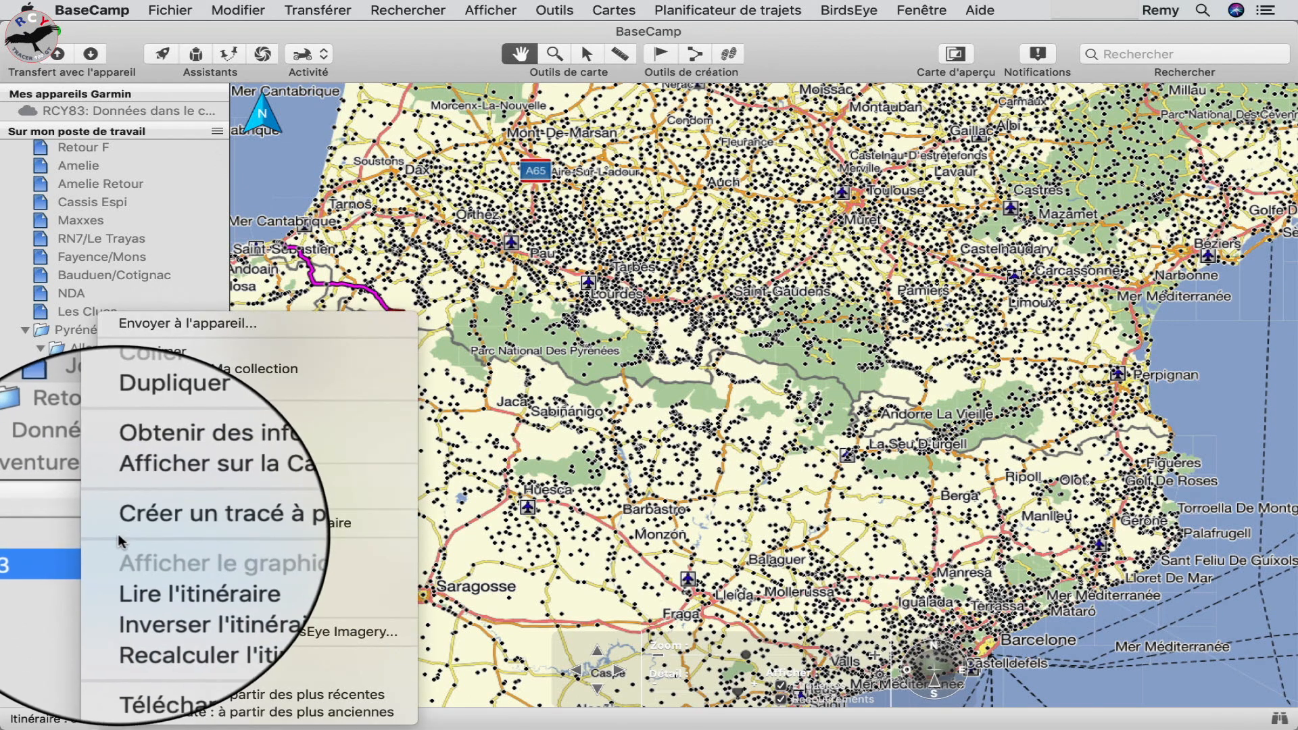
pyautogui.click(132, 579)
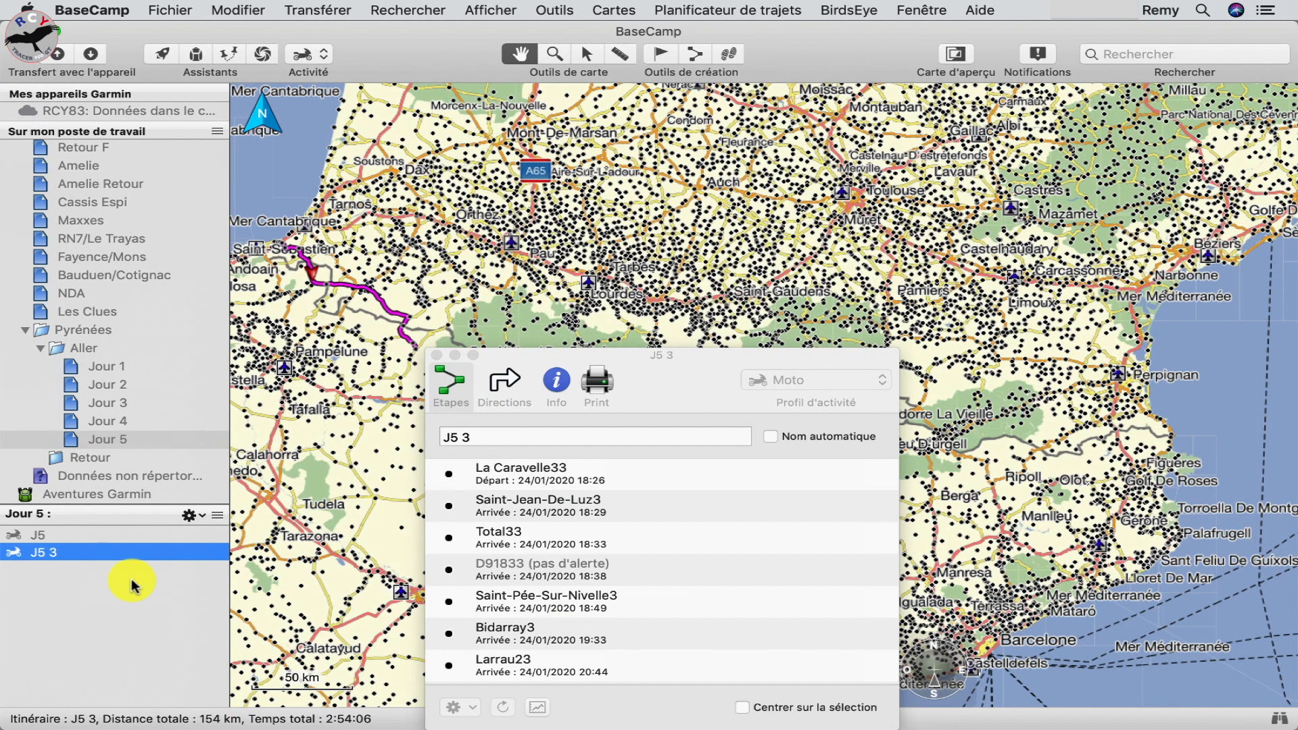
pyautogui.click(436, 356)
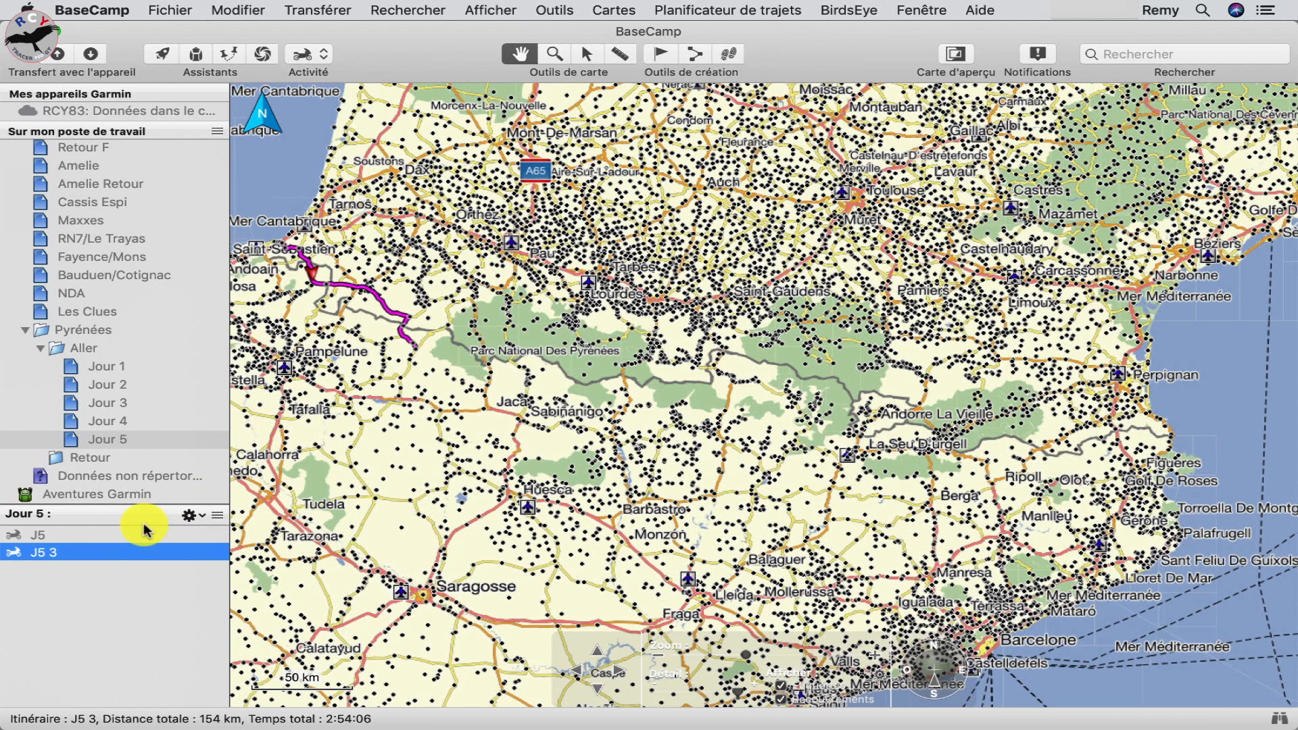
# - Create a new list in the Retour folder and add the reversed J5 copy from Jour 5 to it
pyautogui.click(90, 458)
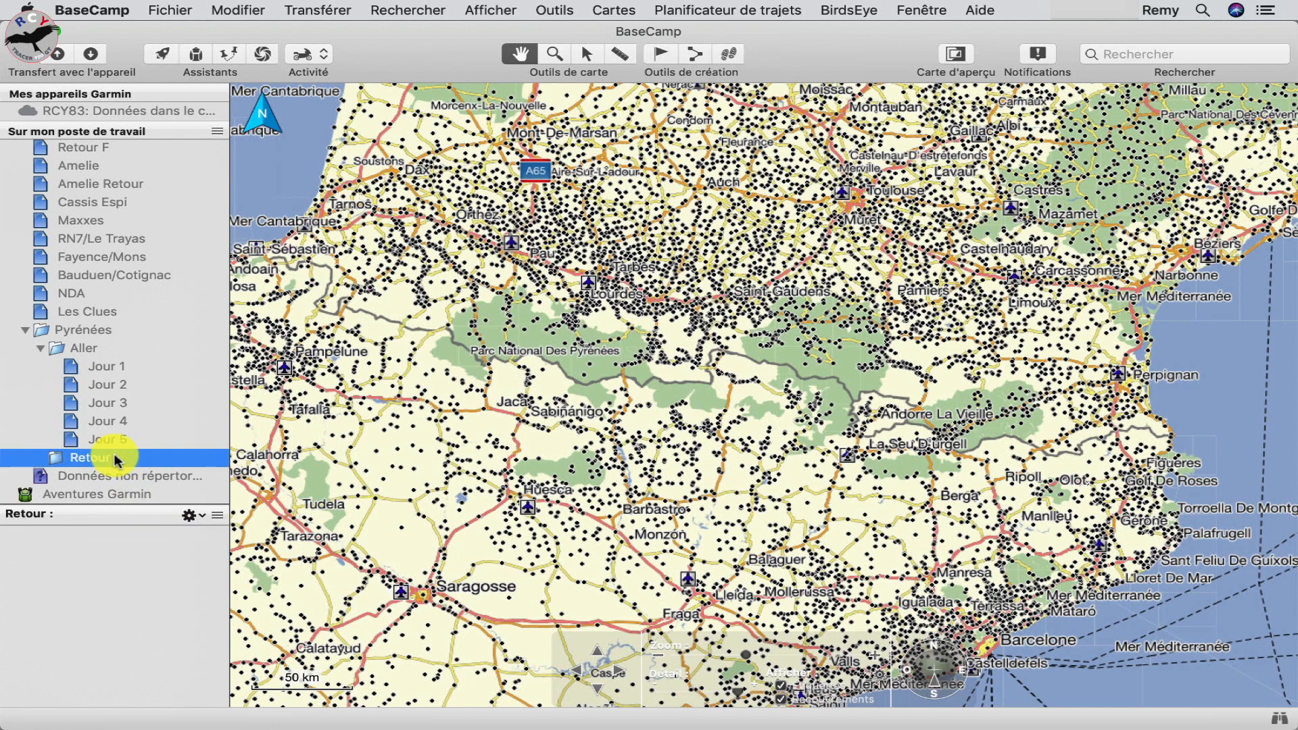
pyautogui.click(160, 9)
pyautogui.click(175, 30)
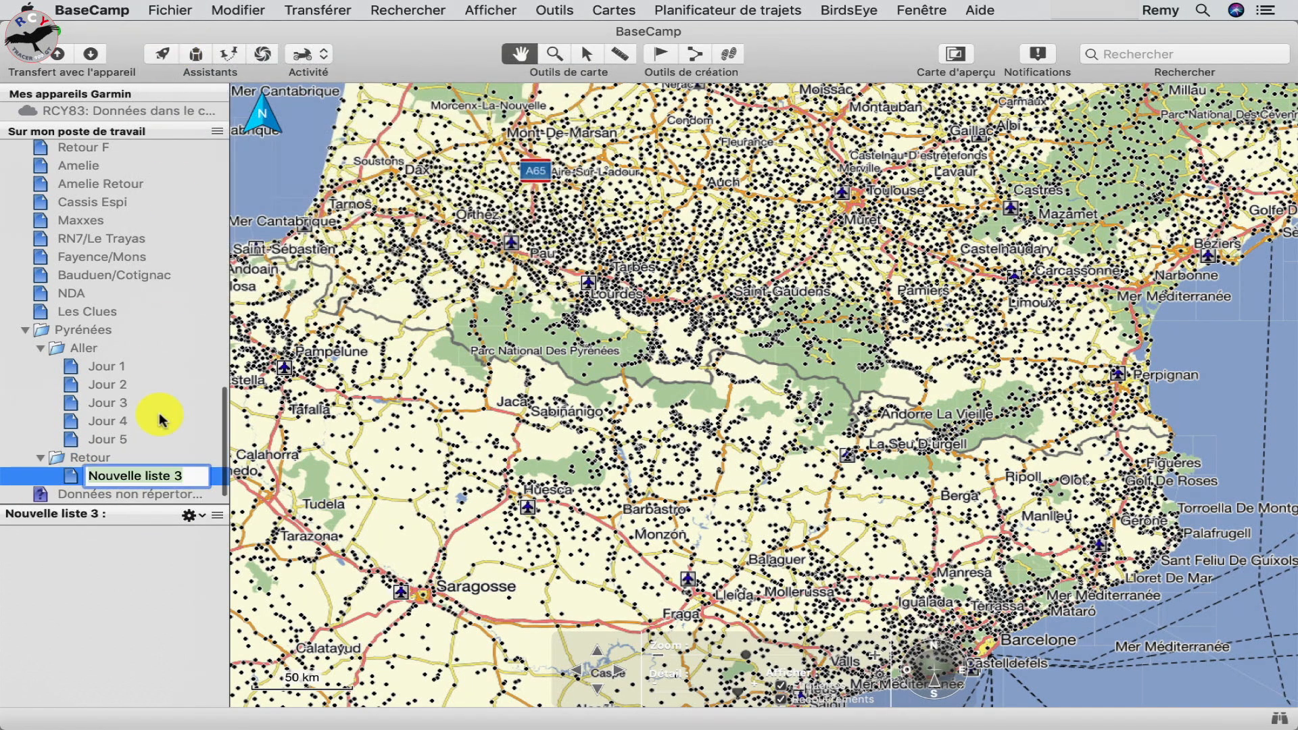
pyautogui.press('Return')
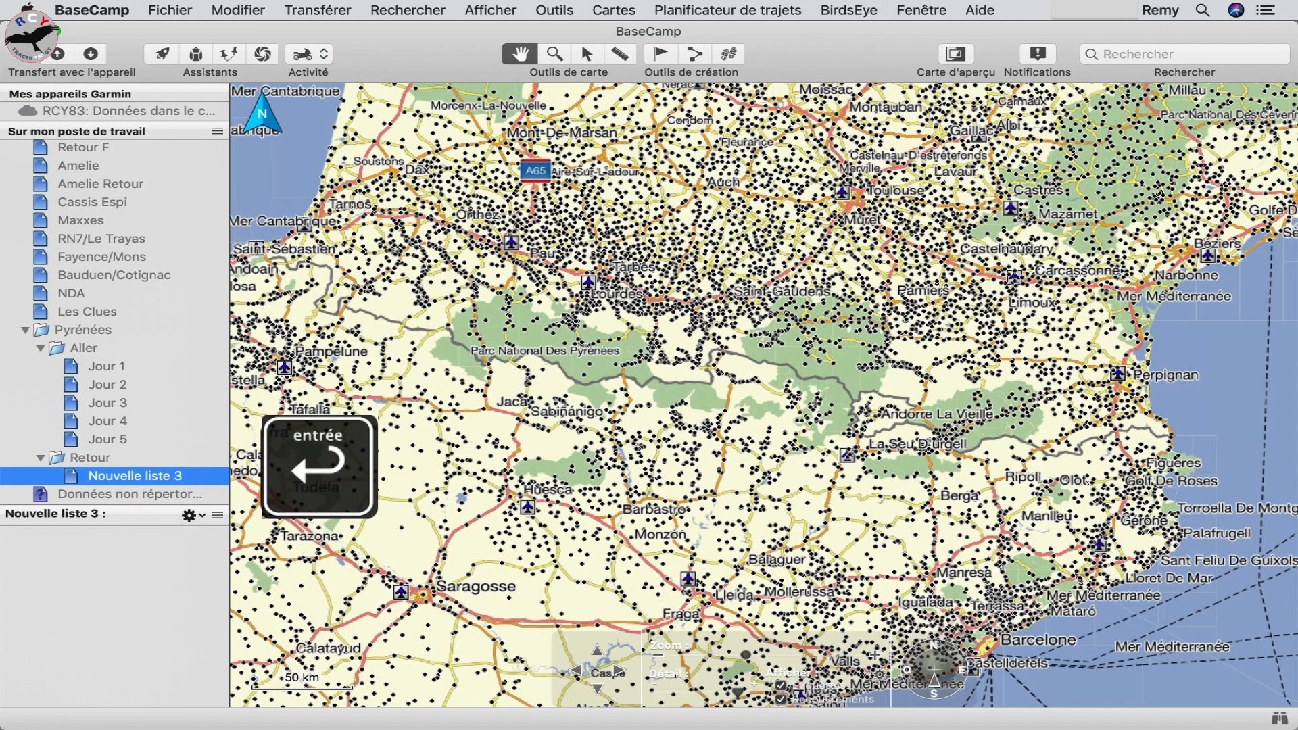
pyautogui.click(99, 441)
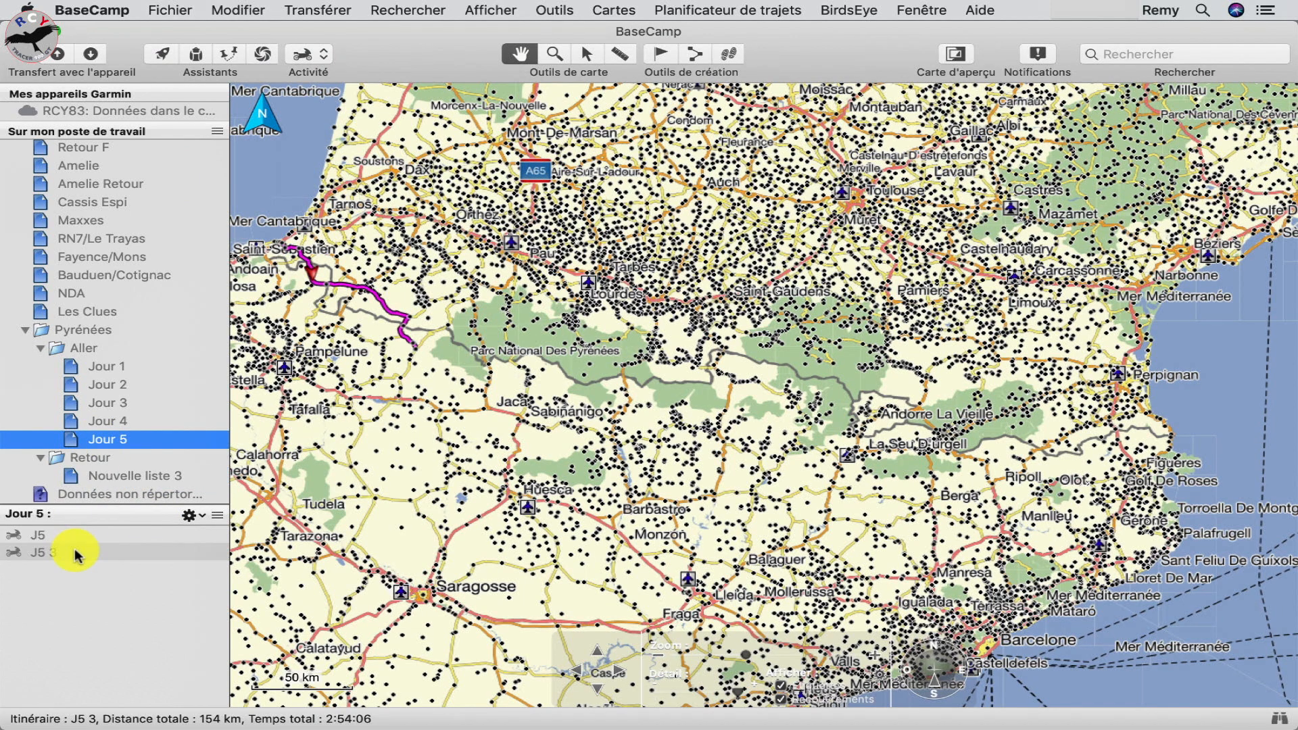
pyautogui.click(77, 553)
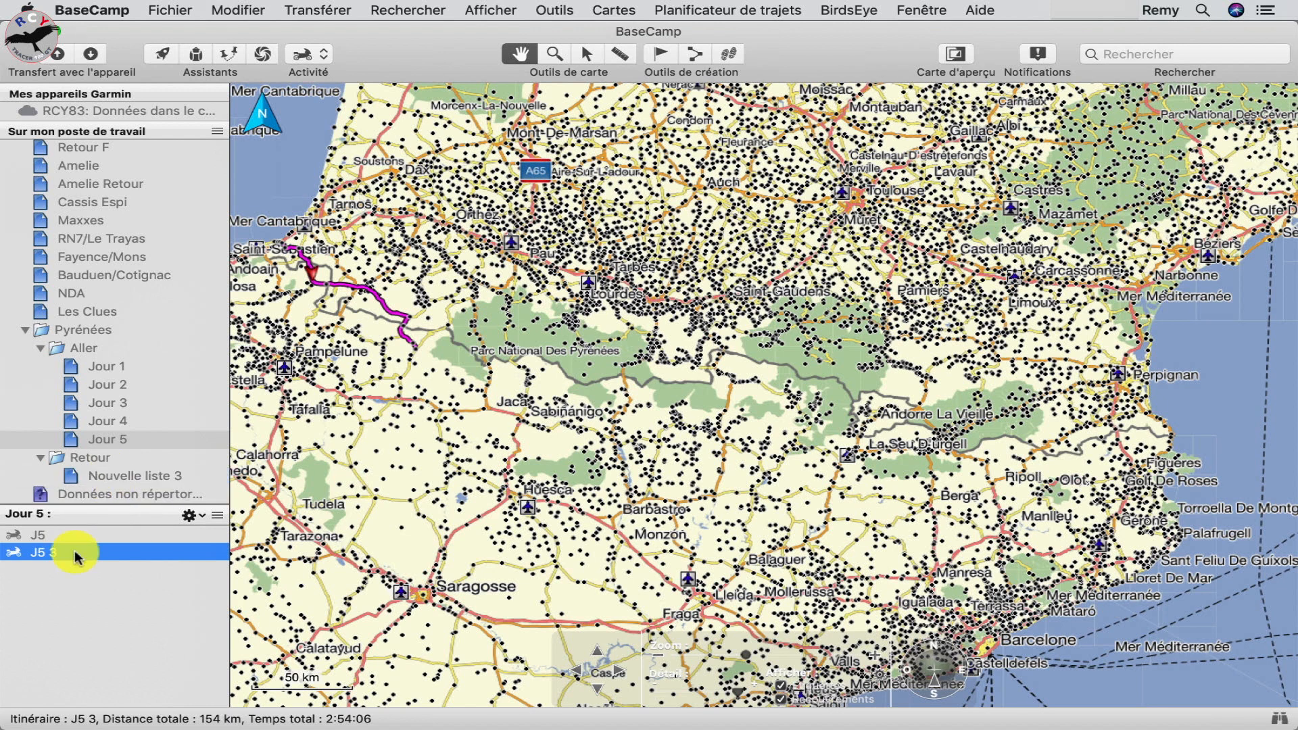
pyautogui.click(113, 473)
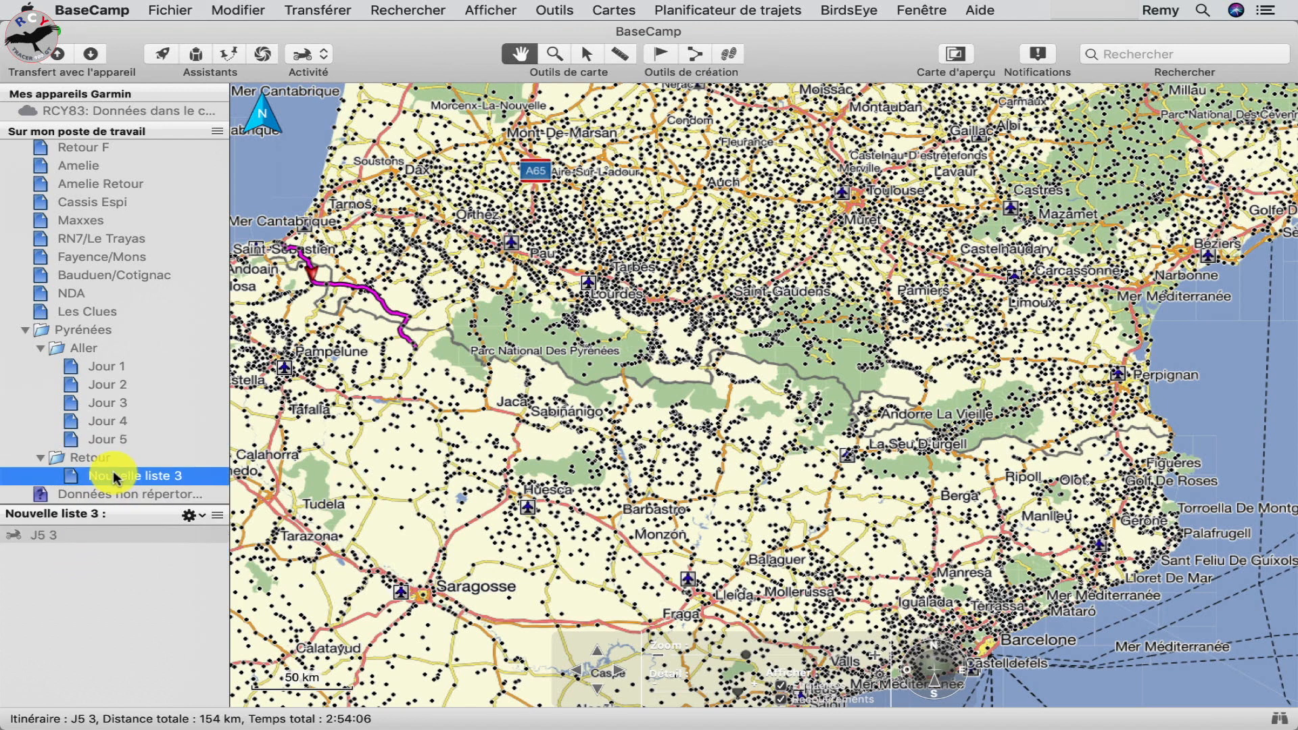
# - Rename the new list in the Retour folder as Jour 1
pyautogui.click(121, 477)
pyautogui.write('Jour')
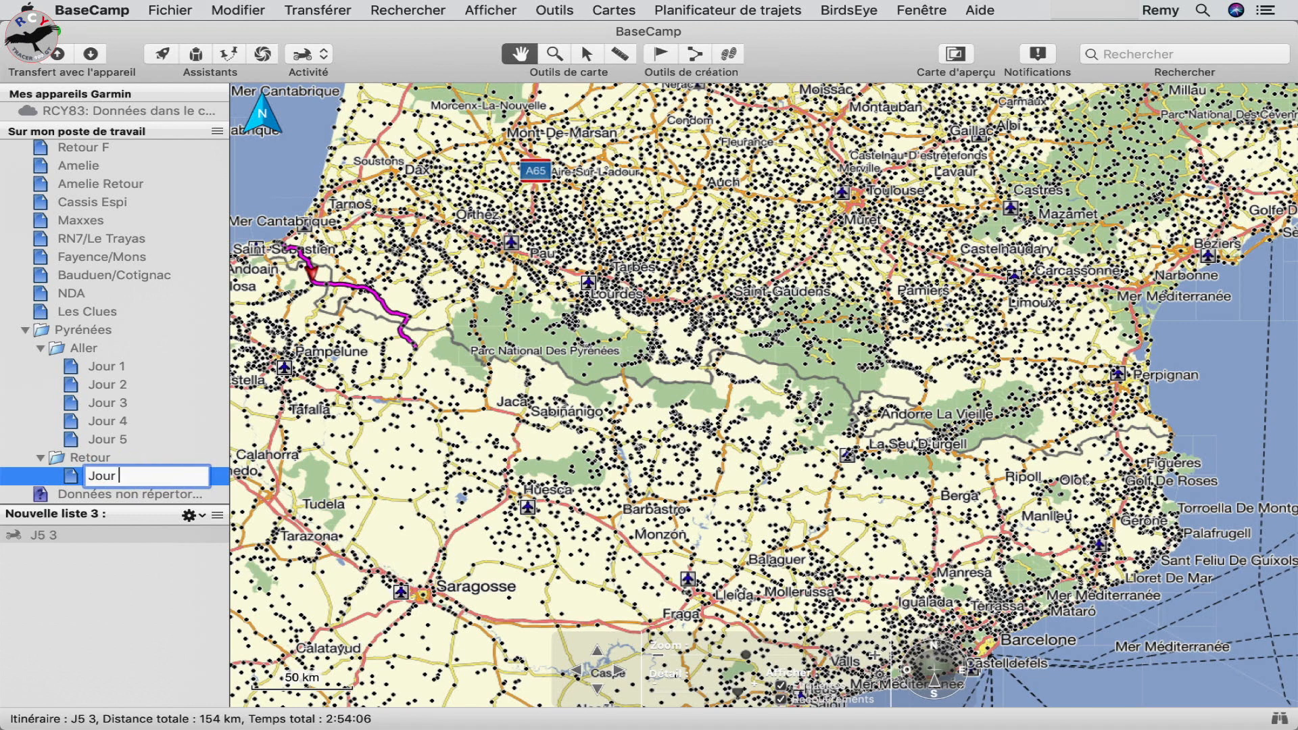
pyautogui.write(' 1')
pyautogui.press('Return')
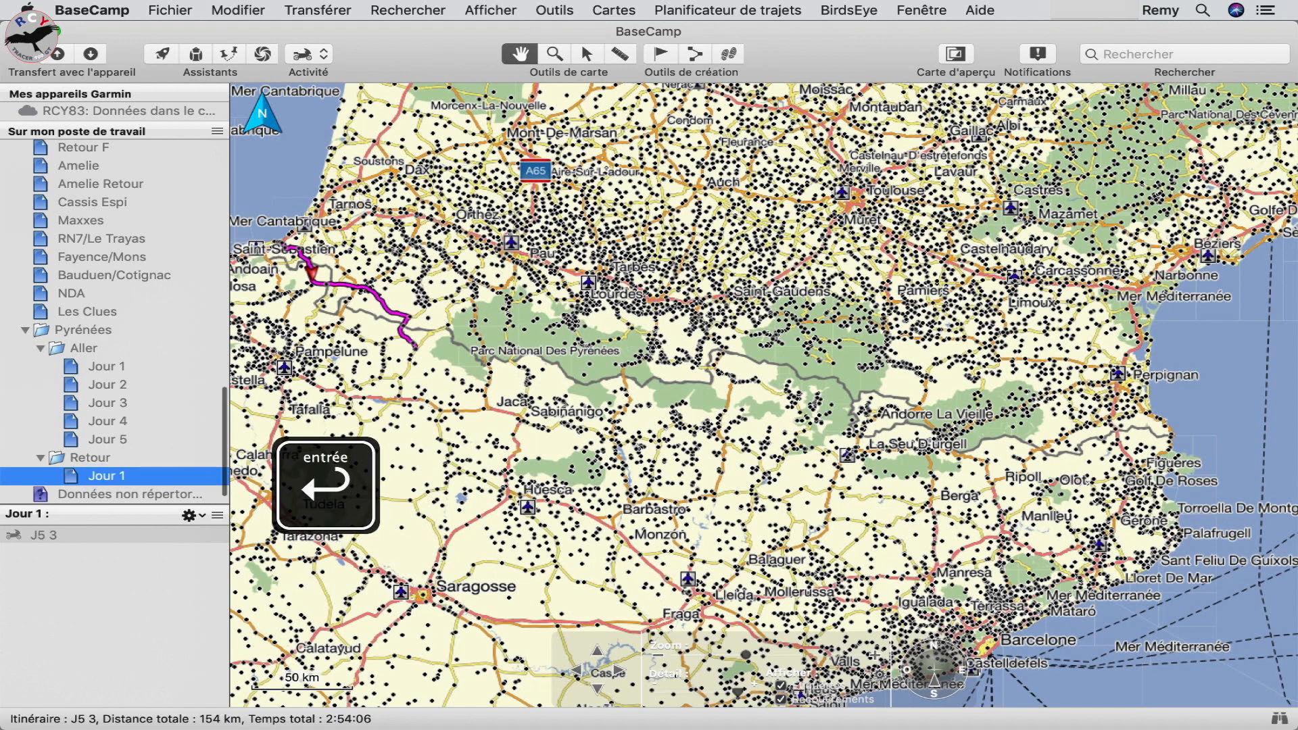
# - Rename the reversed route in the Retour folder's Jour 1 list as R1
pyautogui.click(107, 533)
pyautogui.click(38, 533)
pyautogui.write('R1')
pyautogui.press('Return')
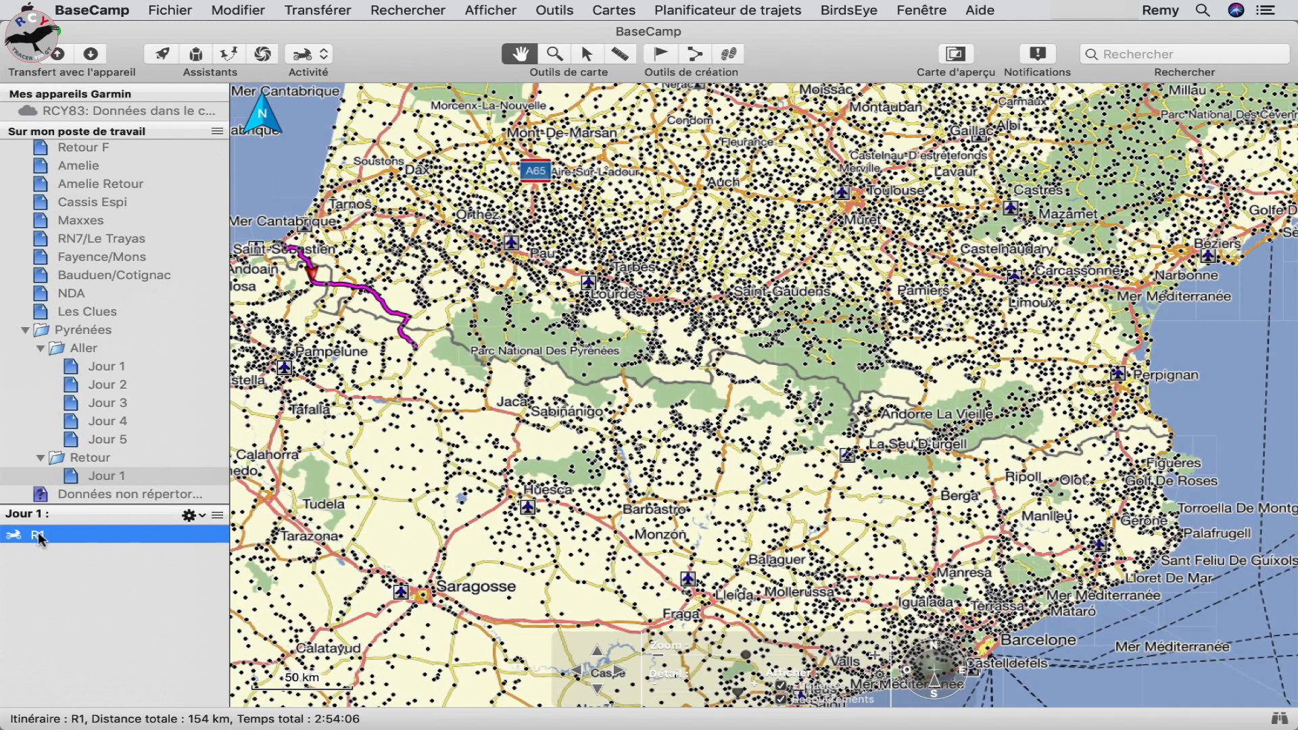
# - Remove the R1 route from the Aller folder's Jour 5 list, keeping only J5 there
pyautogui.click(108, 439)
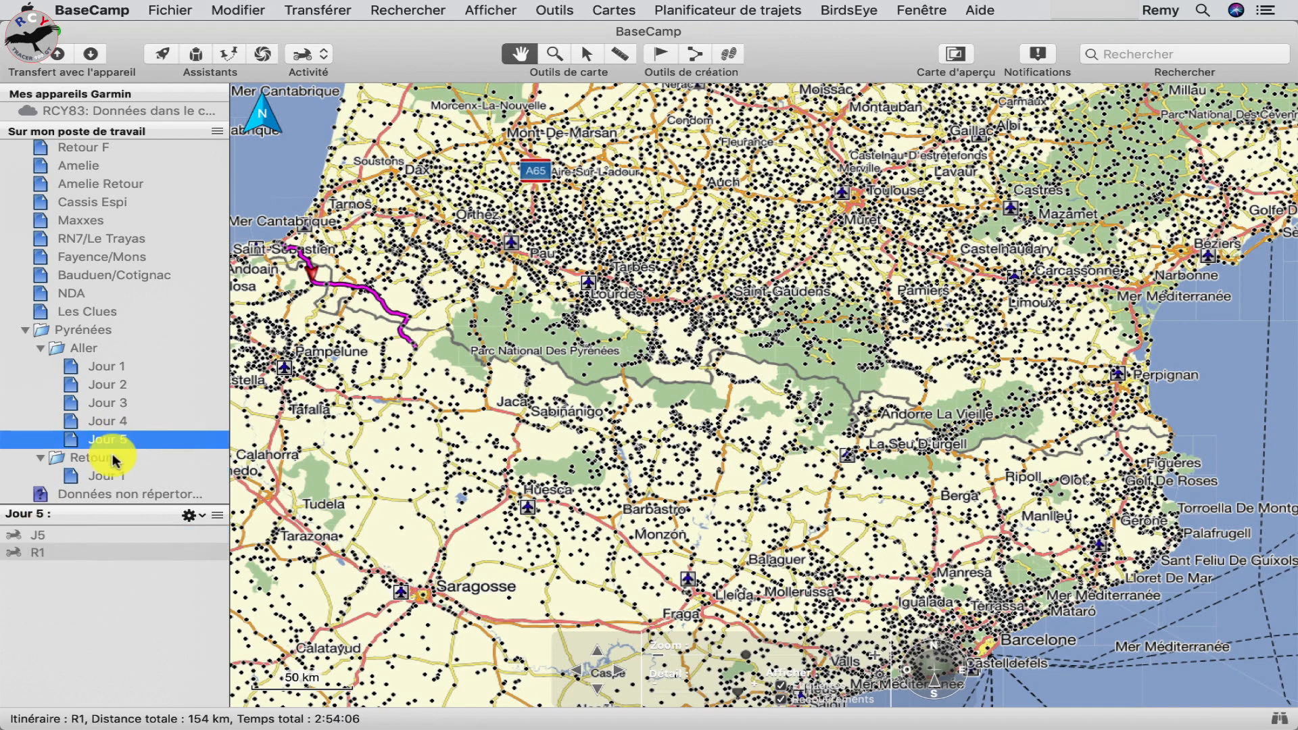
pyautogui.click(67, 552)
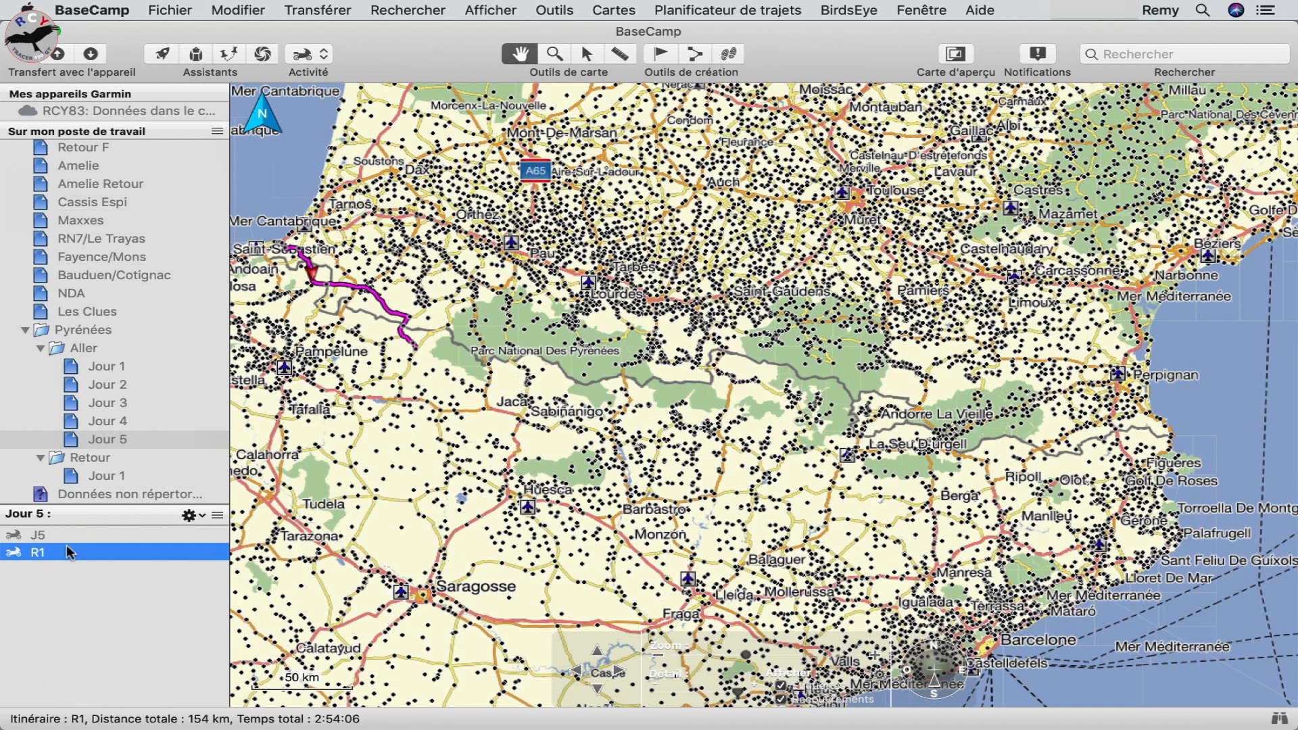
pyautogui.press('BackSpace')
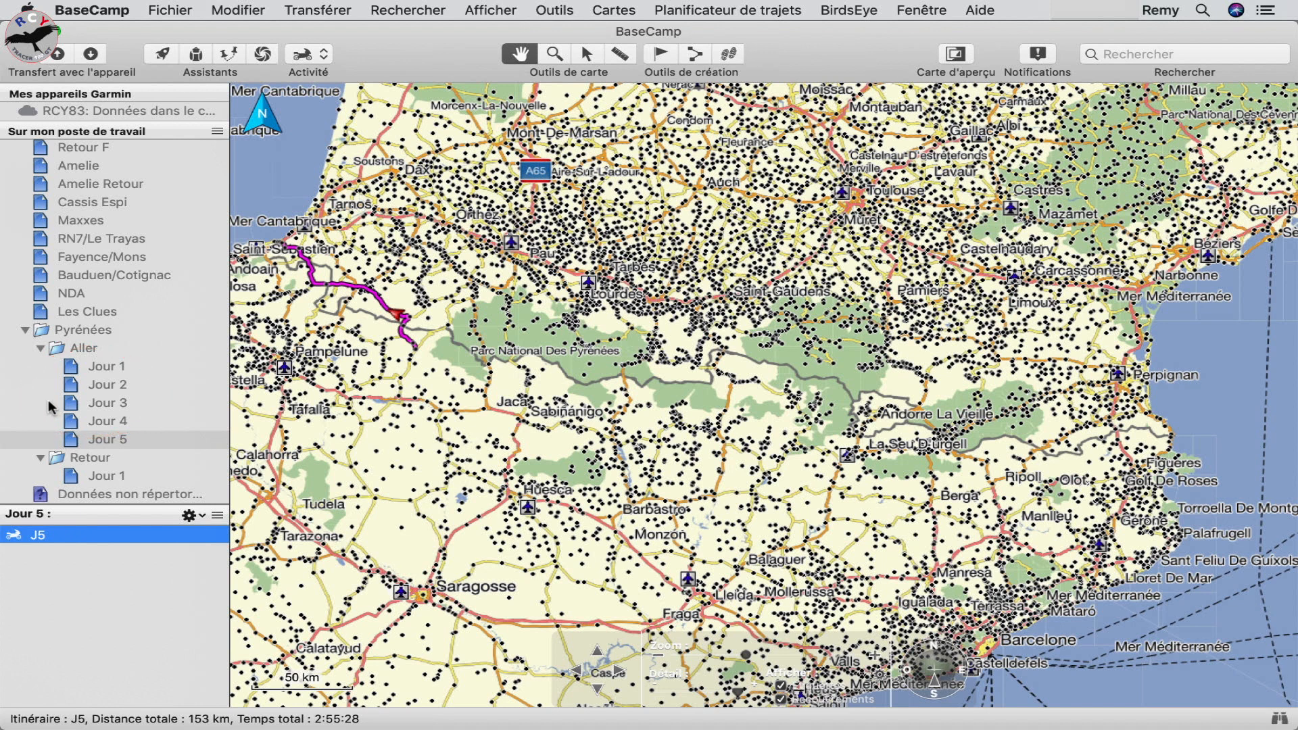
# - Display the Aller folder's routes J1 to J5 together on the map and view them westward to the Atlantic coast
pyautogui.click(83, 347)
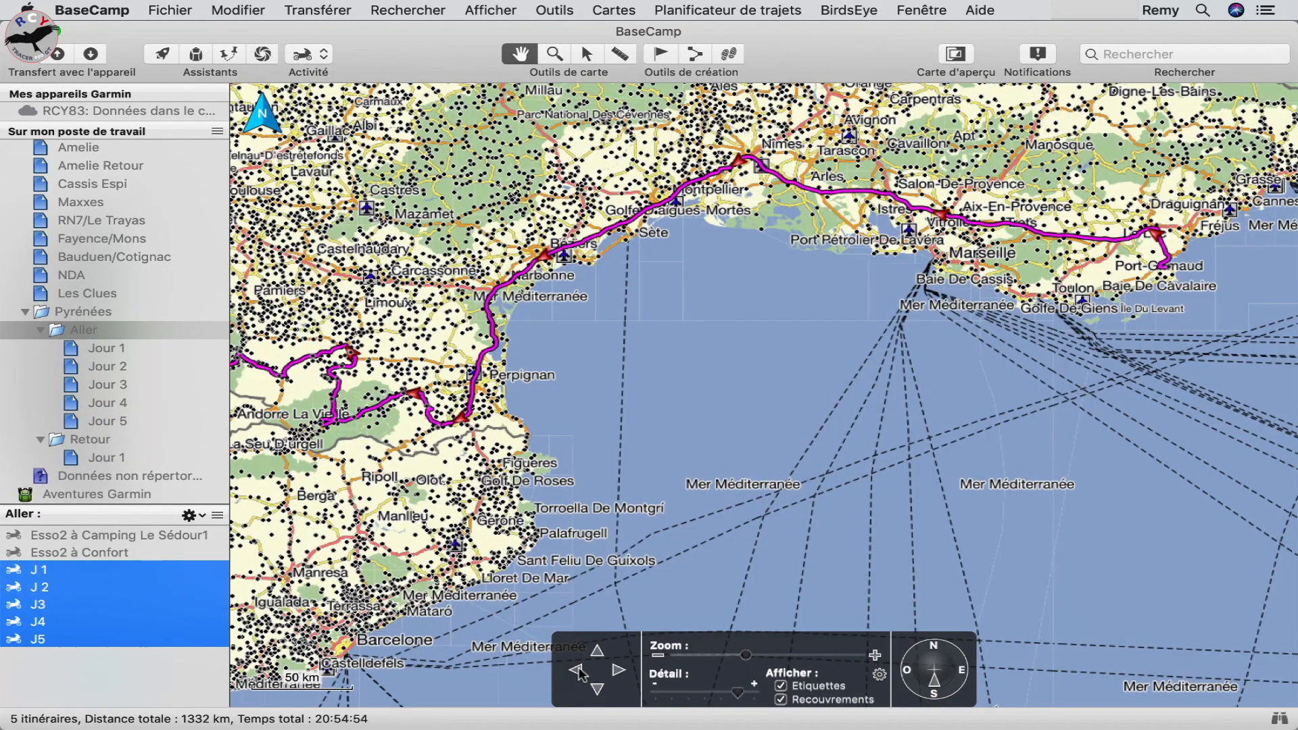
pyautogui.click(578, 670)
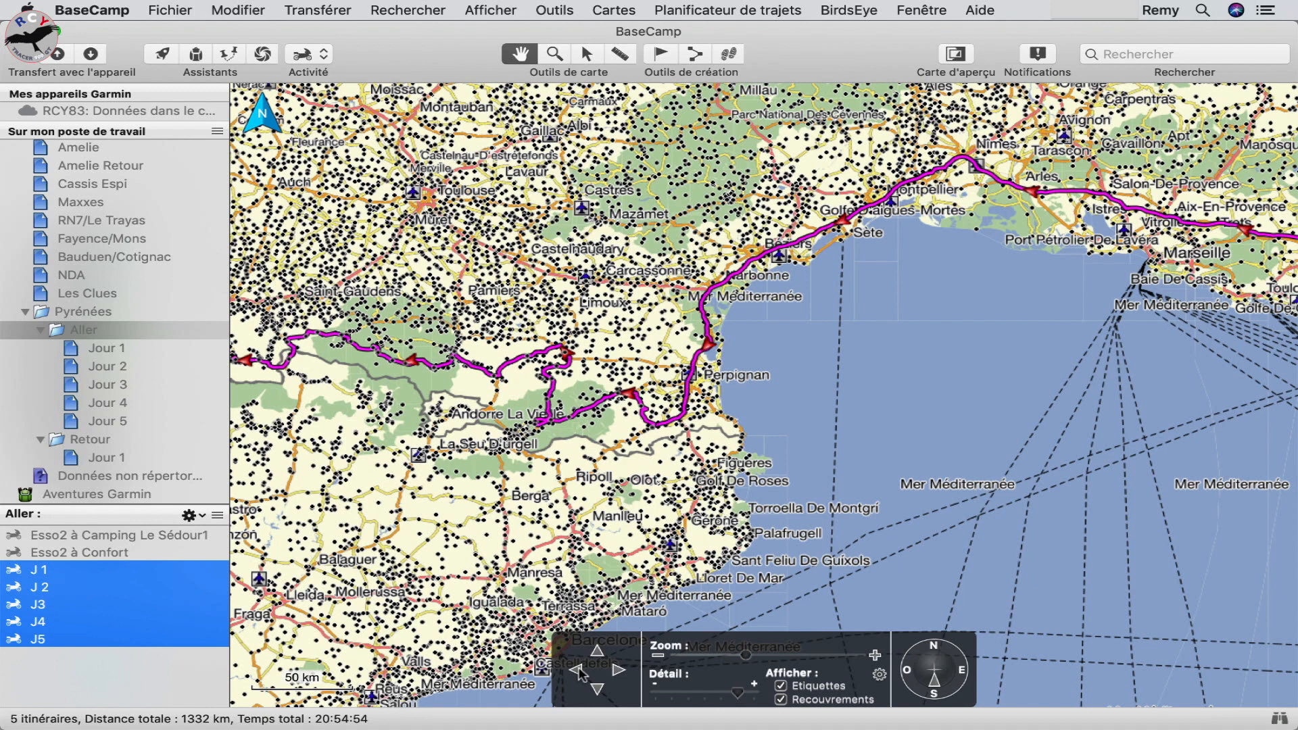
pyautogui.click(578, 670)
pyautogui.click(578, 671)
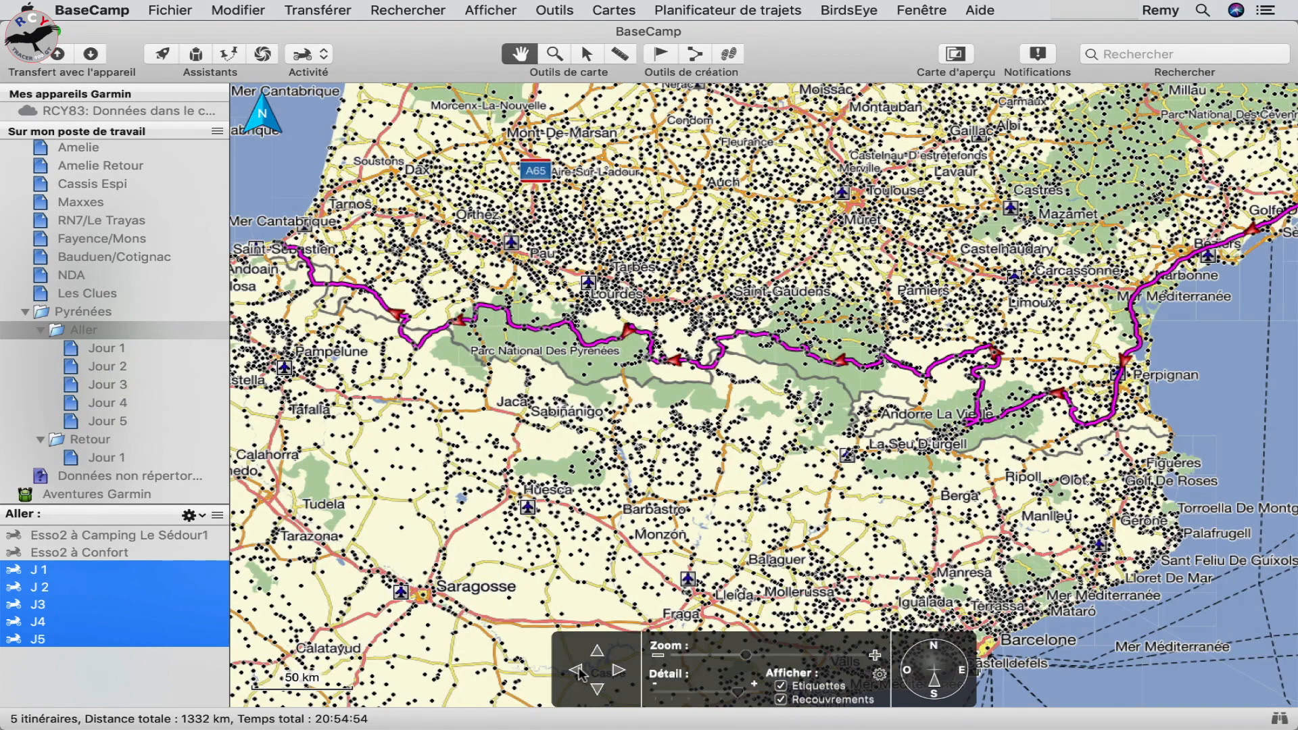
pyautogui.click(578, 671)
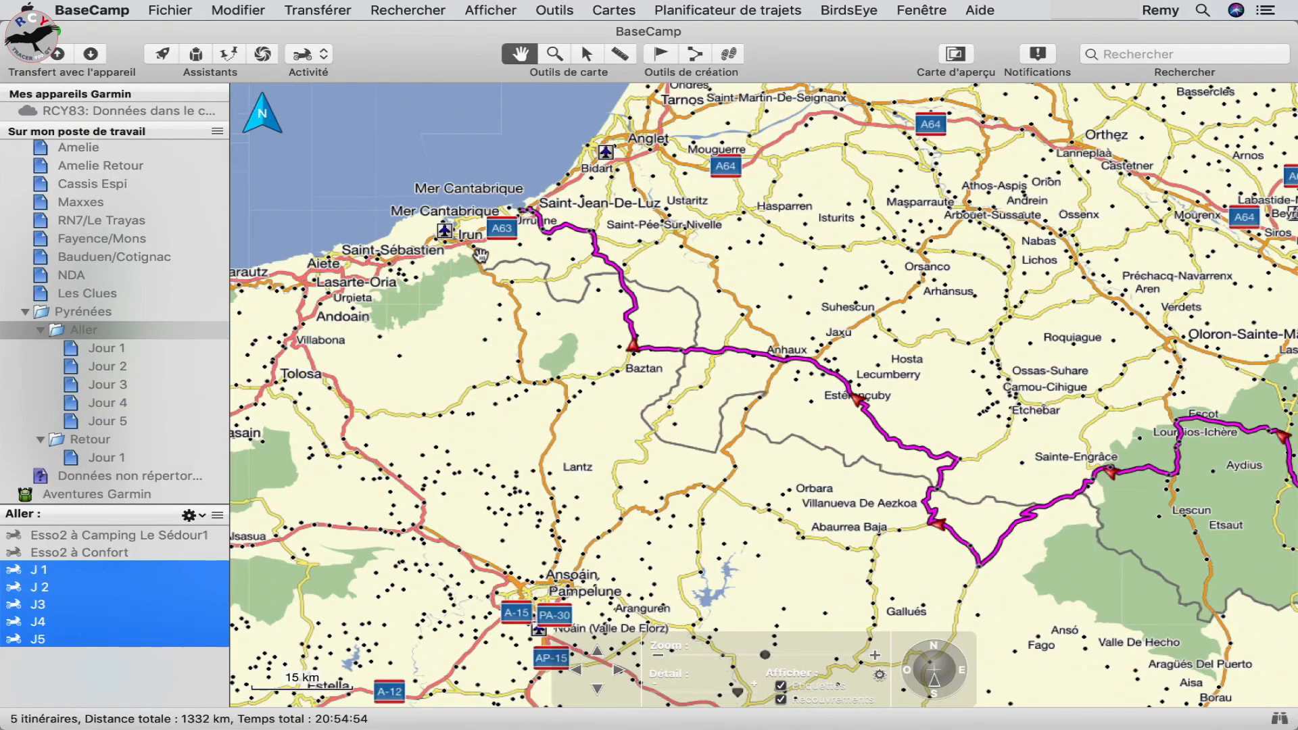
# - Examine the combined Aller routes up close, following them eastward from the Atlantic coast near Irun across the Pyrenees to Port-Grimaud
pyautogui.moveTo(1025, 538); pyautogui.dragTo(603, 423)
pyautogui.moveTo(958, 522); pyautogui.dragTo(465, 444)
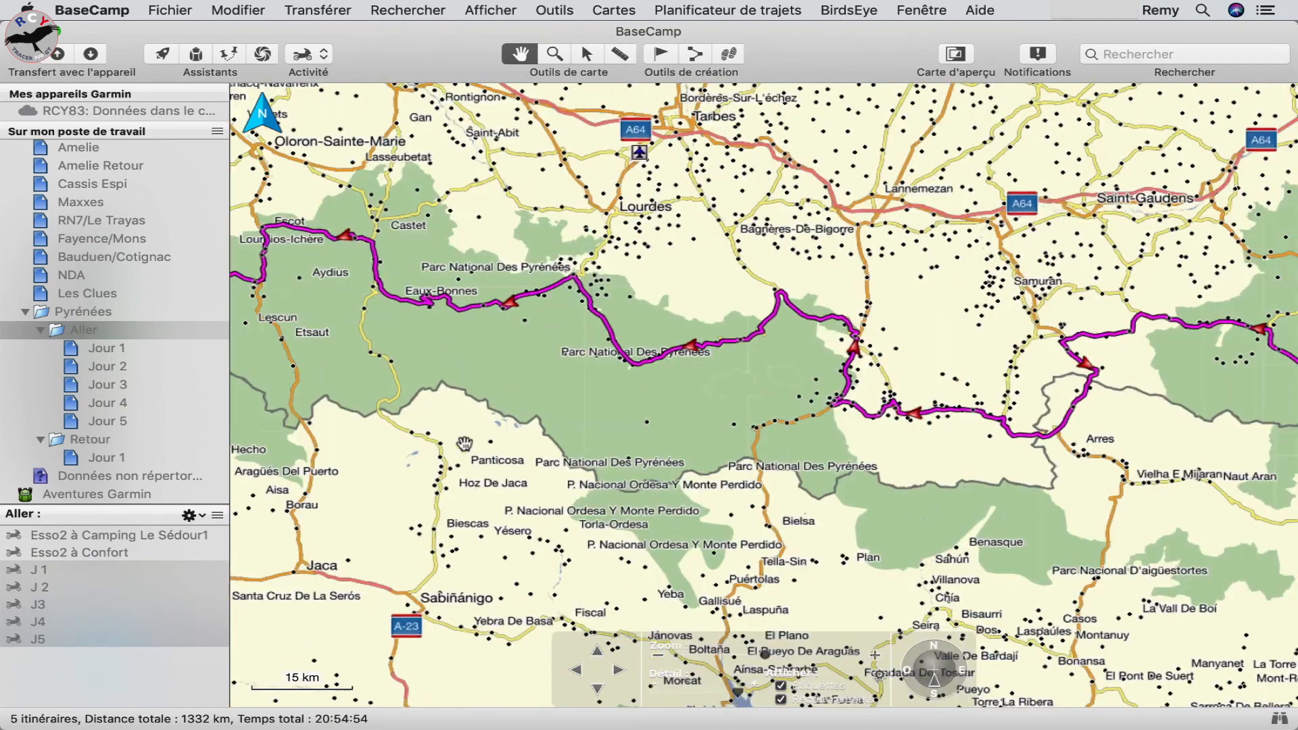
pyautogui.moveTo(1014, 518); pyautogui.dragTo(804, 452)
pyautogui.moveTo(1099, 463); pyautogui.dragTo(816, 483)
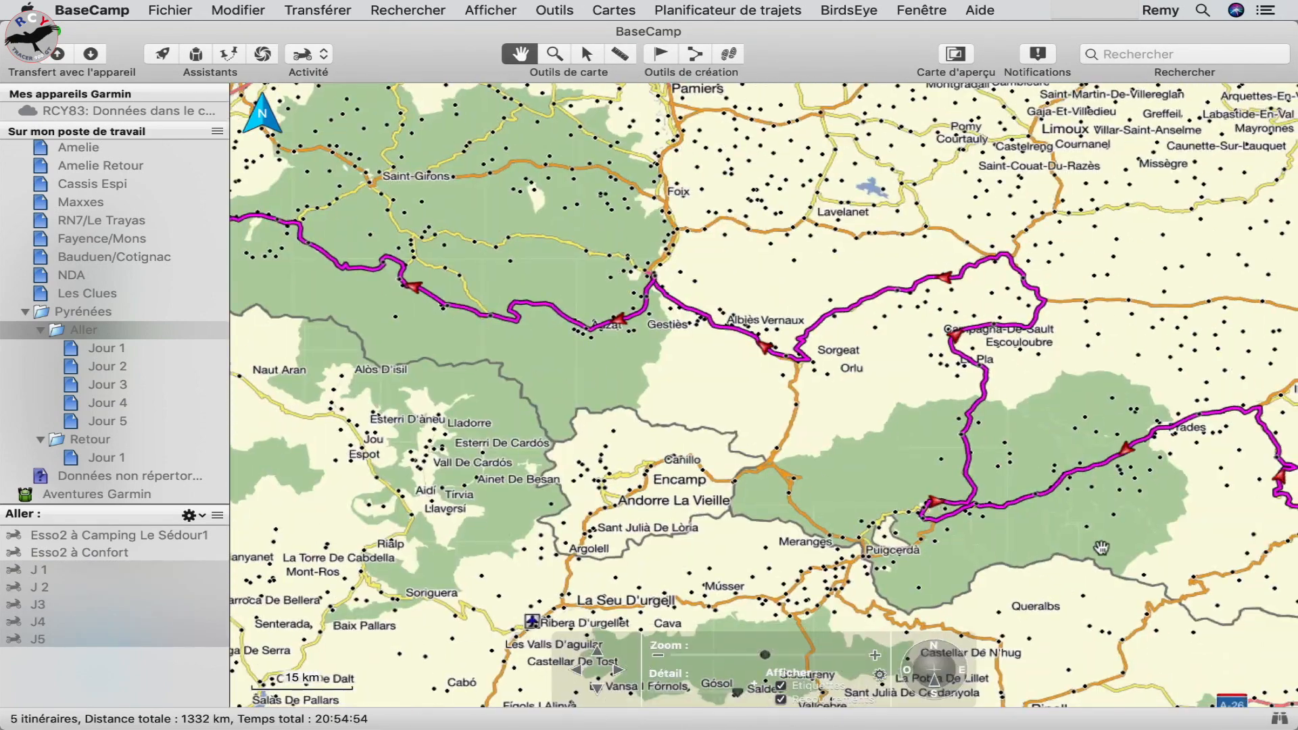
pyautogui.moveTo(1102, 548); pyautogui.dragTo(507, 517)
pyautogui.moveTo(930, 135); pyautogui.dragTo(528, 519)
pyautogui.moveTo(1074, 264); pyautogui.dragTo(565, 508)
pyautogui.moveTo(1016, 424); pyautogui.dragTo(586, 351)
pyautogui.moveTo(1014, 460); pyautogui.dragTo(484, 335)
pyautogui.moveTo(1034, 426); pyautogui.dragTo(484, 368)
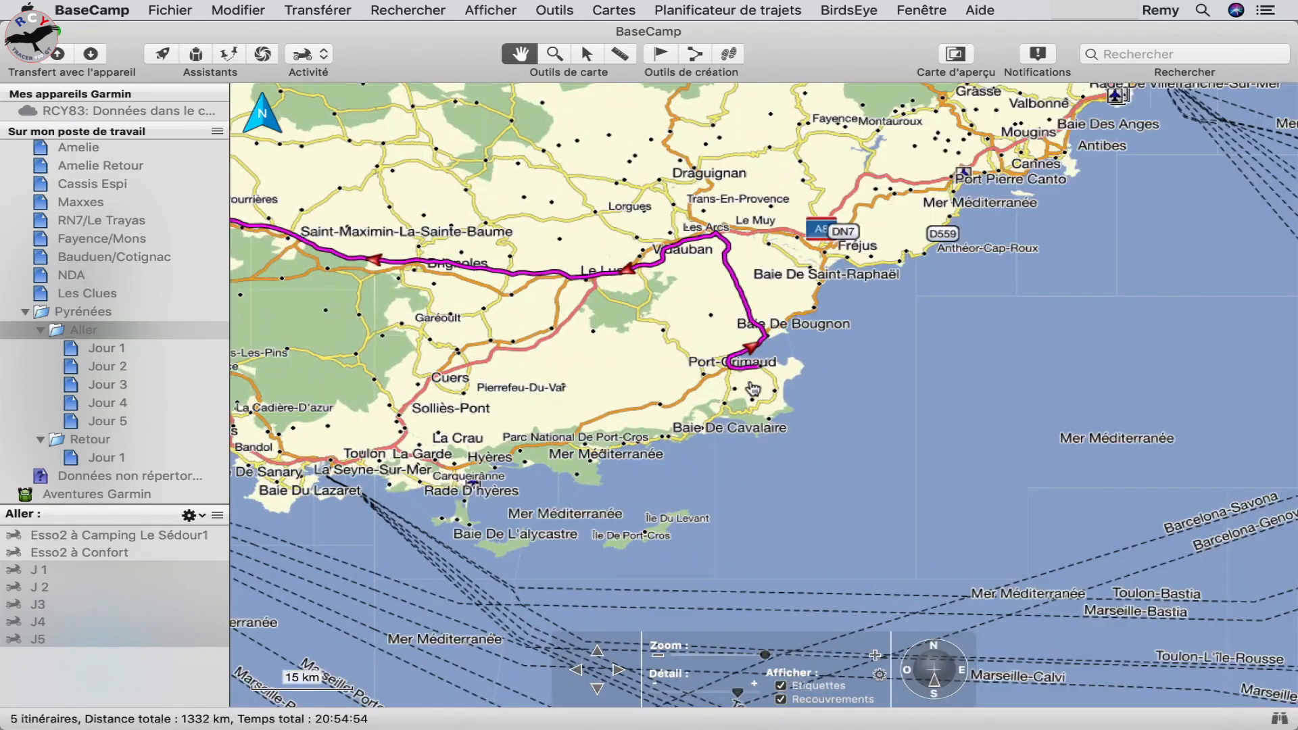
pyautogui.scroll(2, 753, 388)
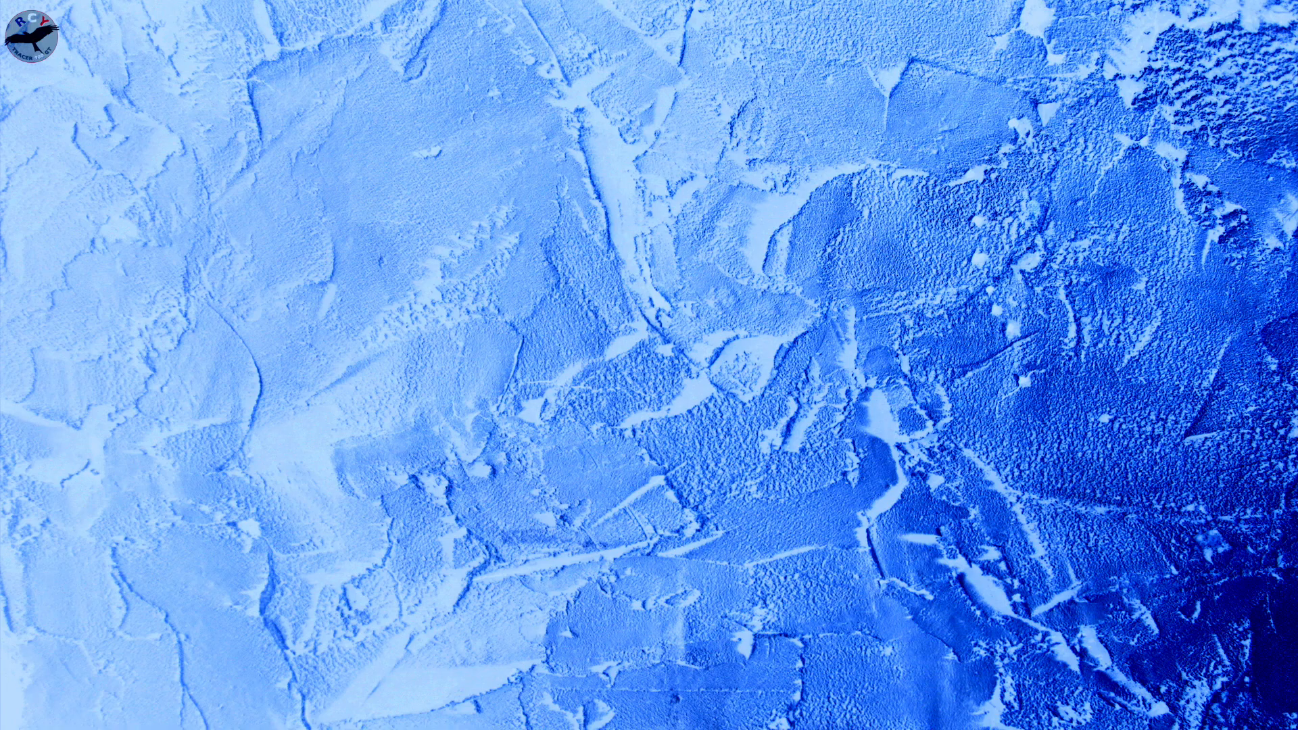